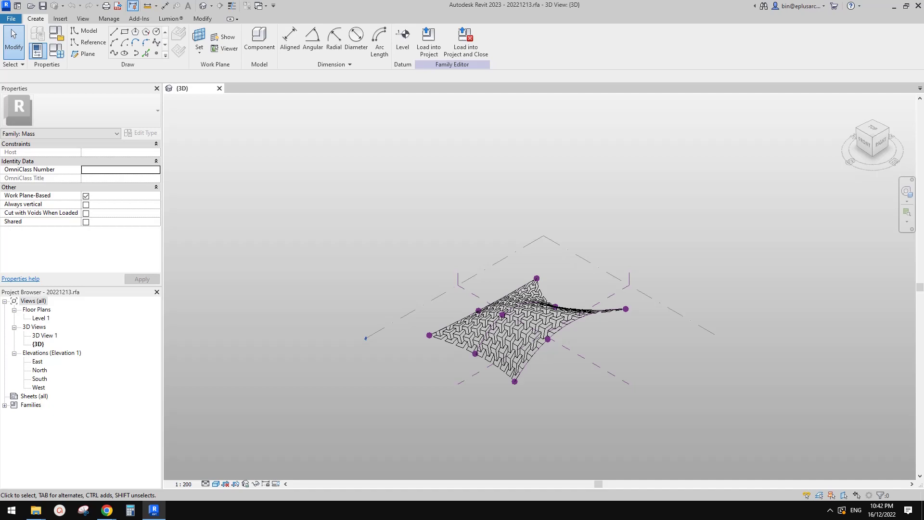
Examine the interlocking panel pattern across the curved divided surface from several angles and at close range
scroll(522, 326, "up", 3)
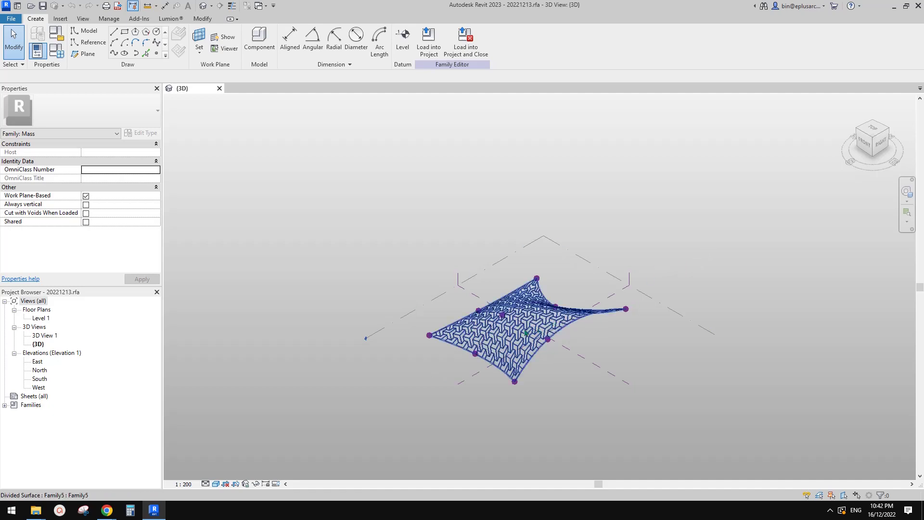
middle_click_drag(573, 341, 643, 252)
scroll(634, 355, "up", 3)
key("Escape")
left_click(630, 343)
key("Escape")
left_click(614, 330)
middle_click_drag(722, 333, 729, 359, "shift")
key("Escape")
left_click(719, 330)
left_click(776, 389)
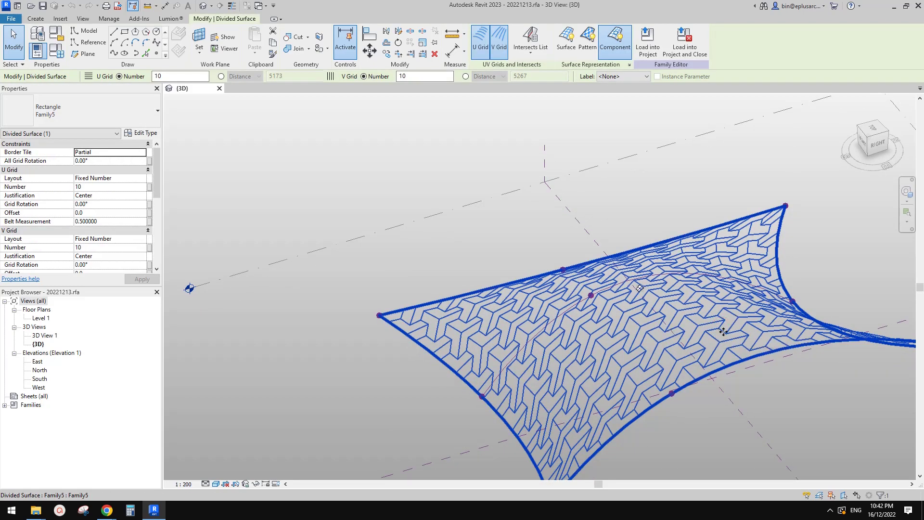
middle_click_drag(718, 342, 670, 342)
key("Escape")
scroll(656, 322, "up", 3)
scroll(674, 298, "up", 3)
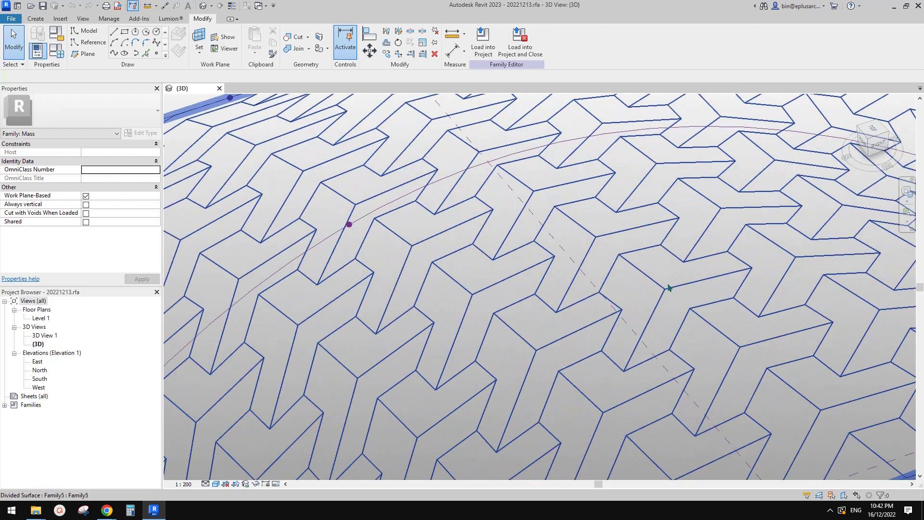
scroll(665, 288, "up", 1)
scroll(651, 275, "up", 1)
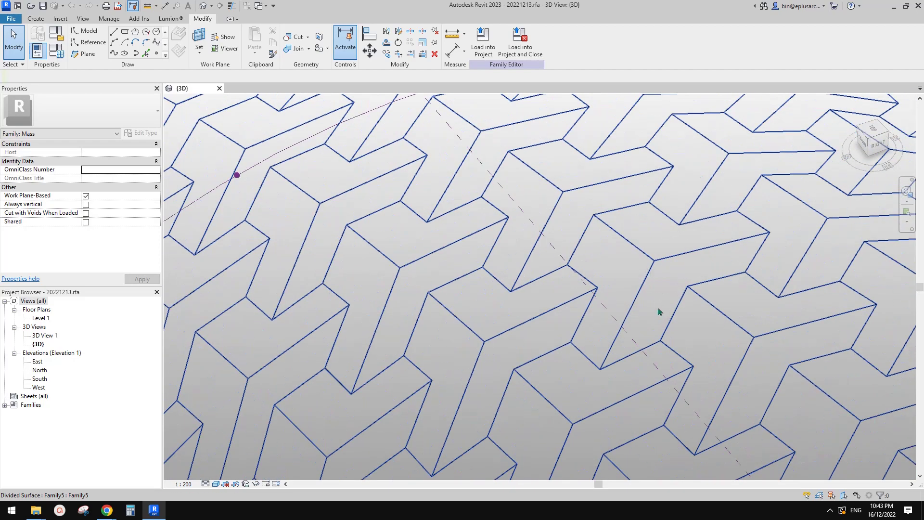
scroll(660, 312, "down", 2)
middle_click_drag(623, 305, 634, 317)
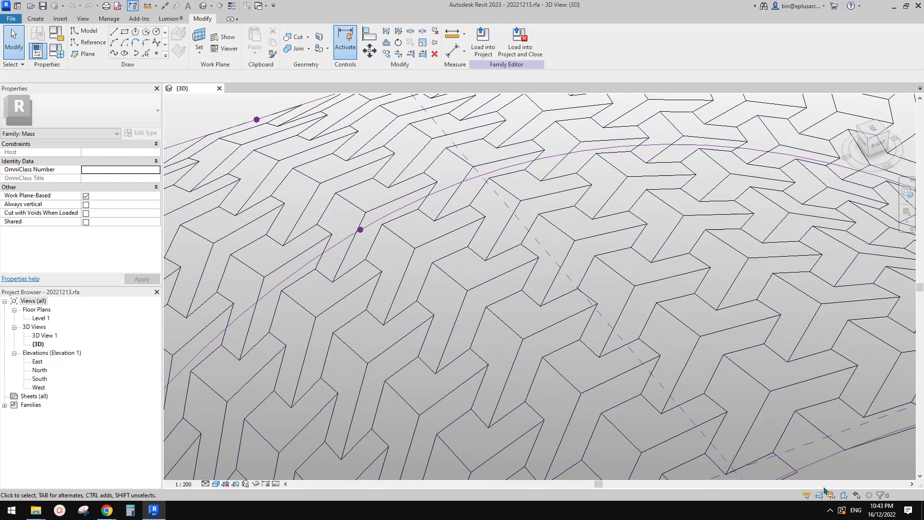
middle_click_drag(747, 407, 742, 410)
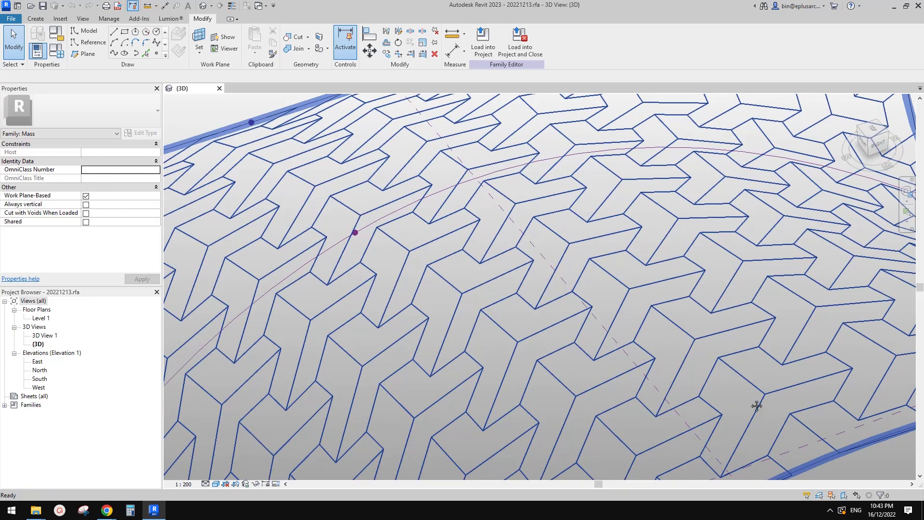
scroll(700, 350, "down", 3)
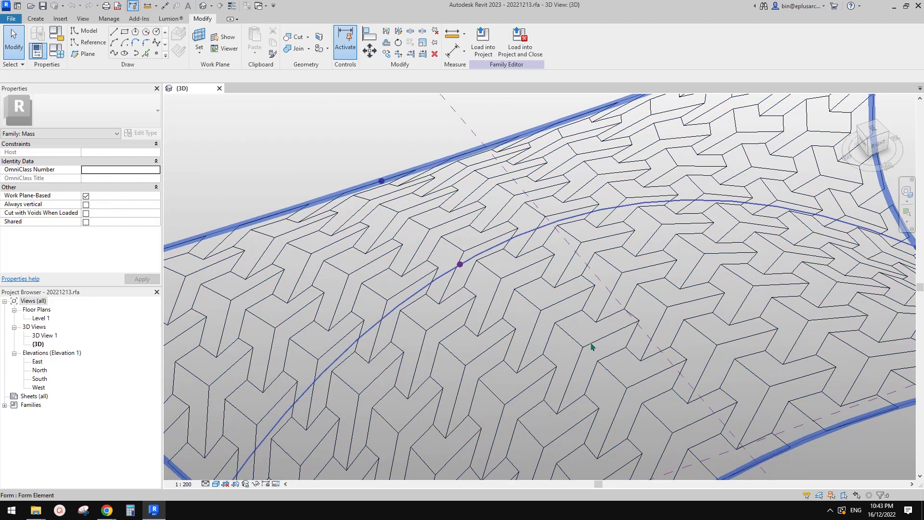
Select a single Family5 curtain panel near the middle of the divided surface and open its family for editing
left_click(591, 346)
scroll(626, 345, "up", 4)
scroll(631, 337, "down", 3)
middle_click_drag(588, 340, 552, 335, "shift")
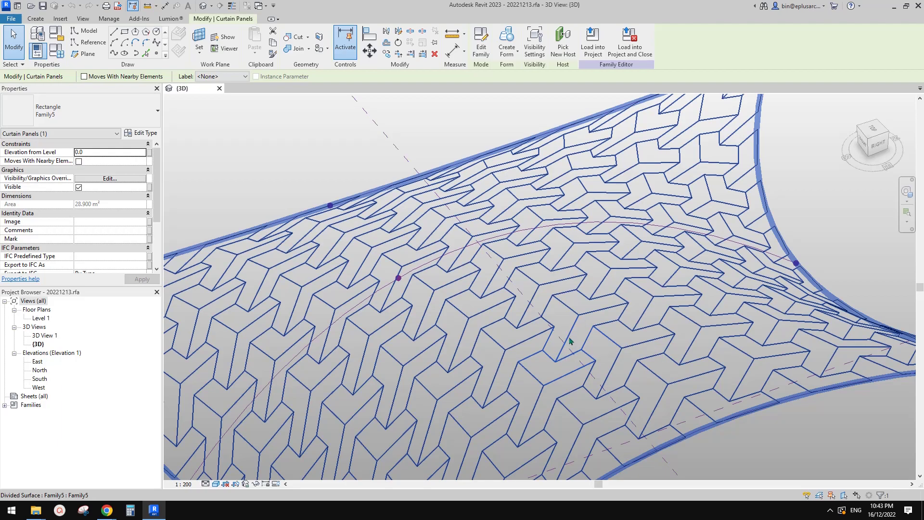
scroll(555, 354, "up", 2)
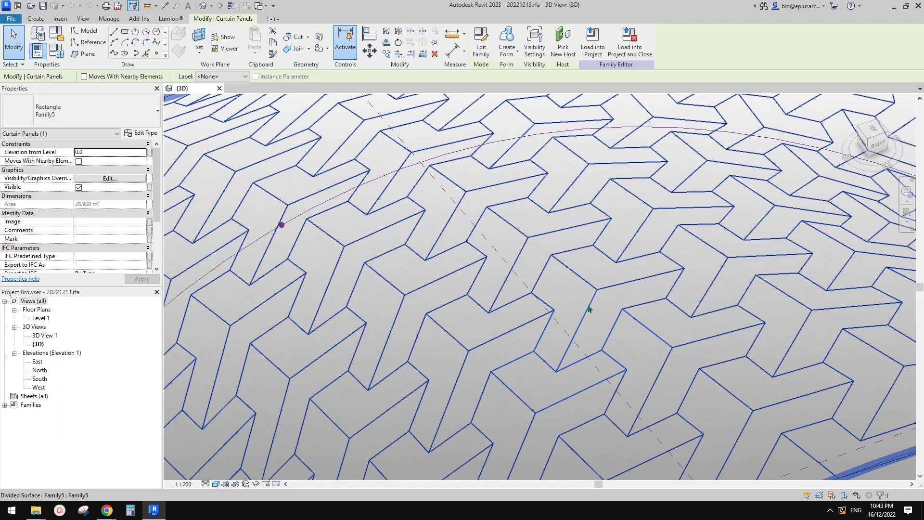
scroll(578, 341, "down", 5)
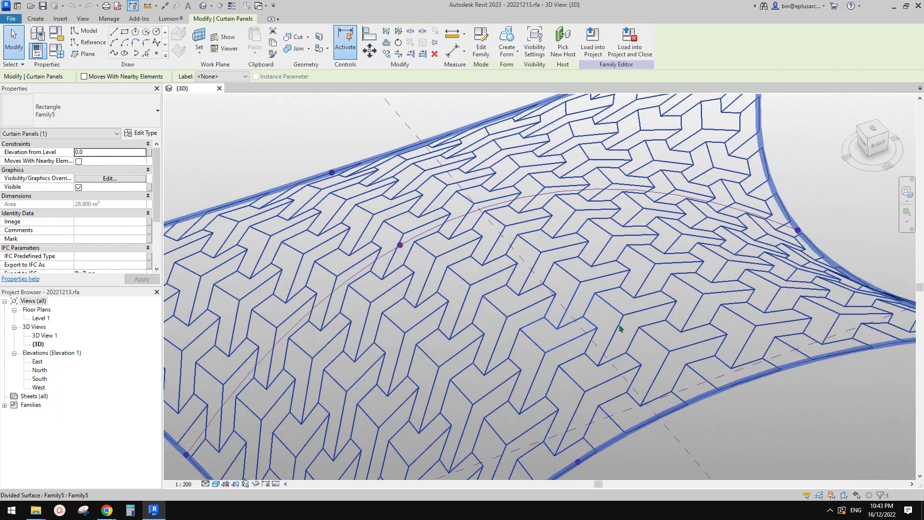
key("Escape")
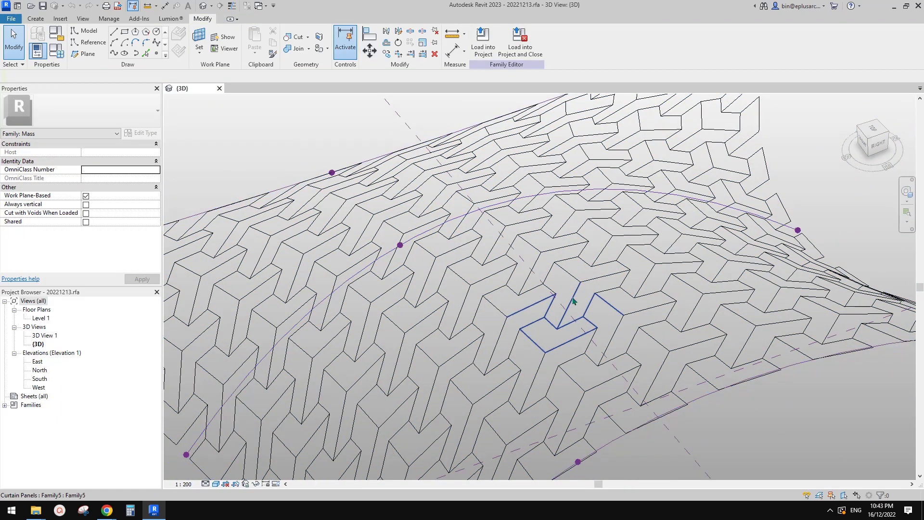
left_click(591, 295)
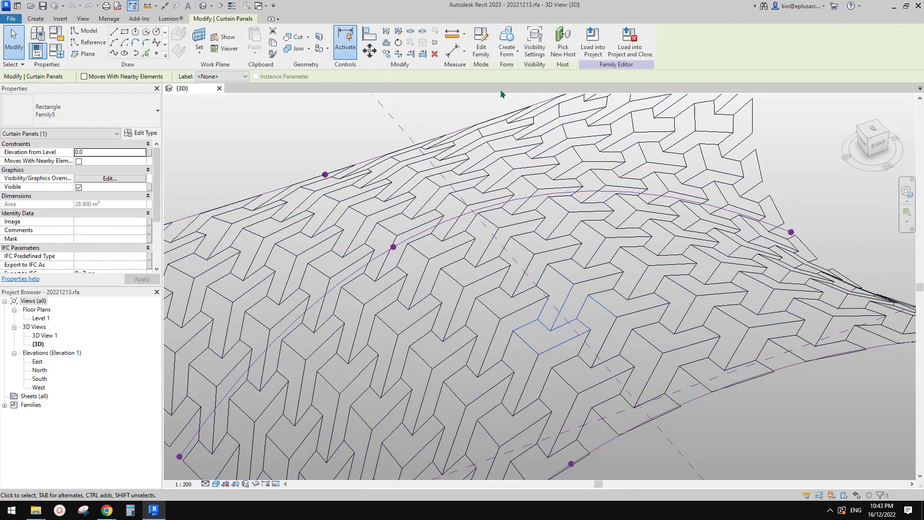
left_click(481, 46)
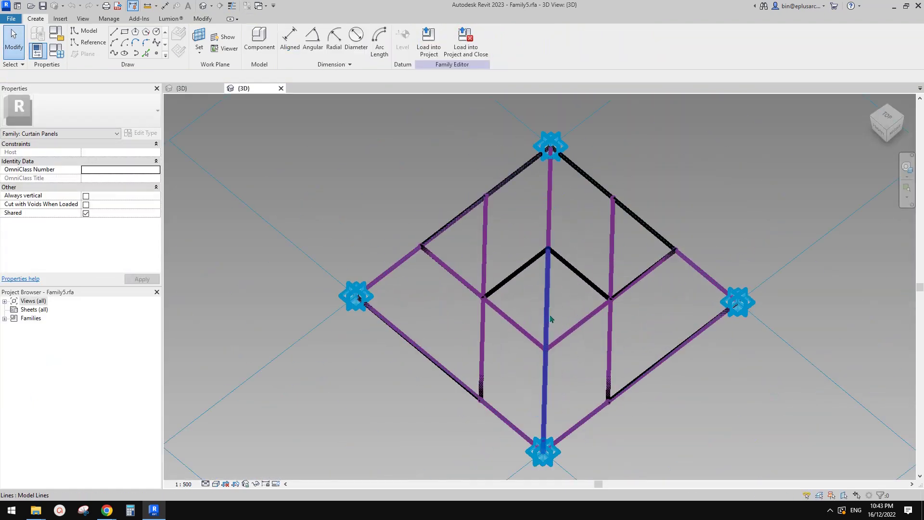
Compare the line layout in the Family5 panel family with the repeated pattern on the mass surface
middle_click_drag(551, 319, 533, 323, "shift")
middle_click_drag(551, 375, 597, 342)
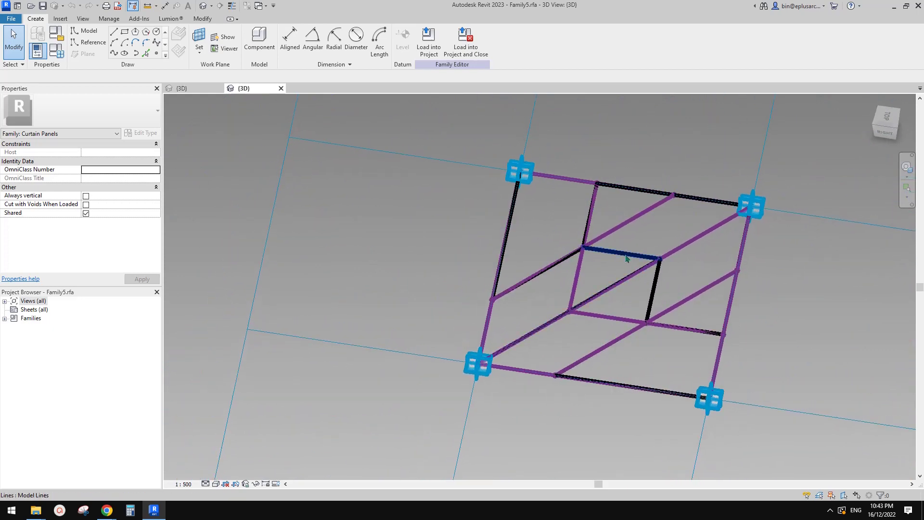
scroll(626, 259, "down", 3)
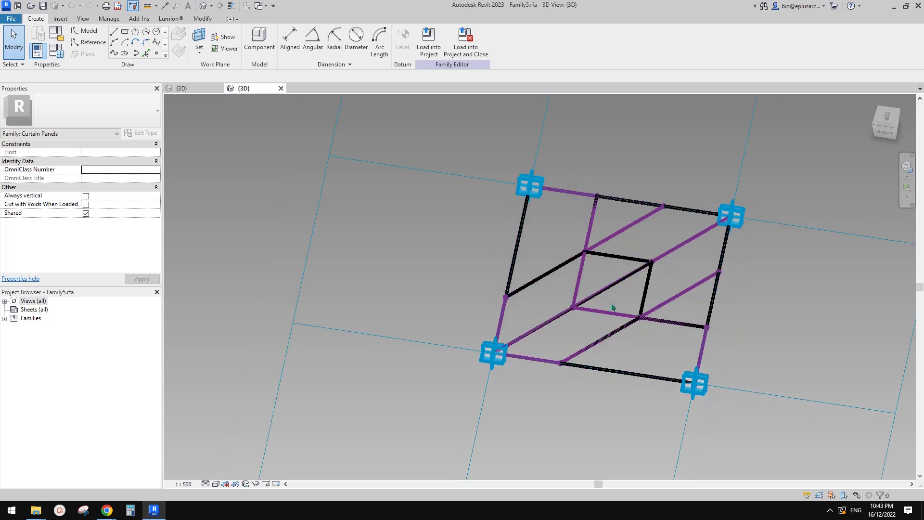
middle_click_drag(584, 351, 640, 347)
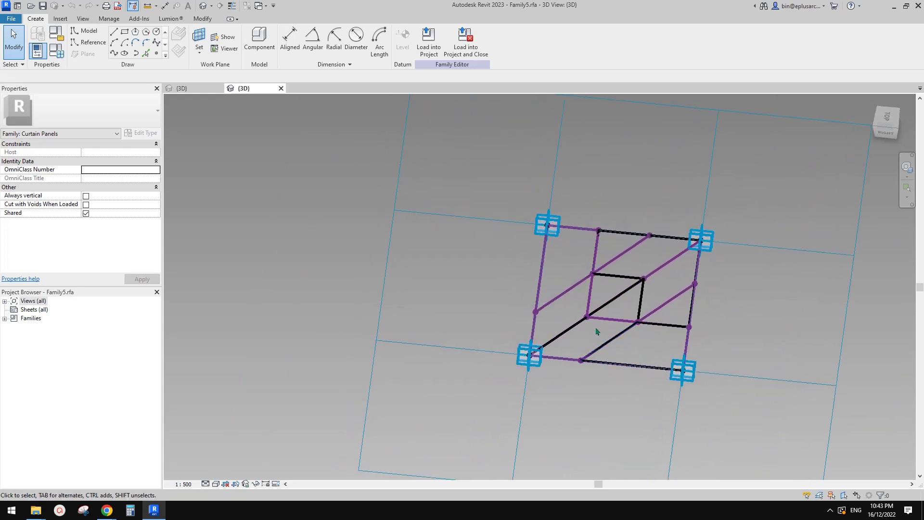
scroll(625, 245, "down", 1)
left_click(189, 89)
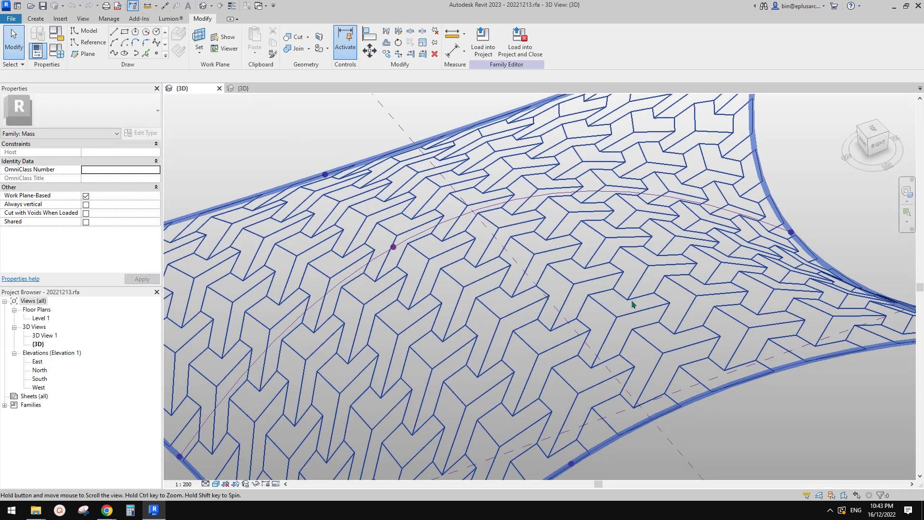
left_click(252, 89)
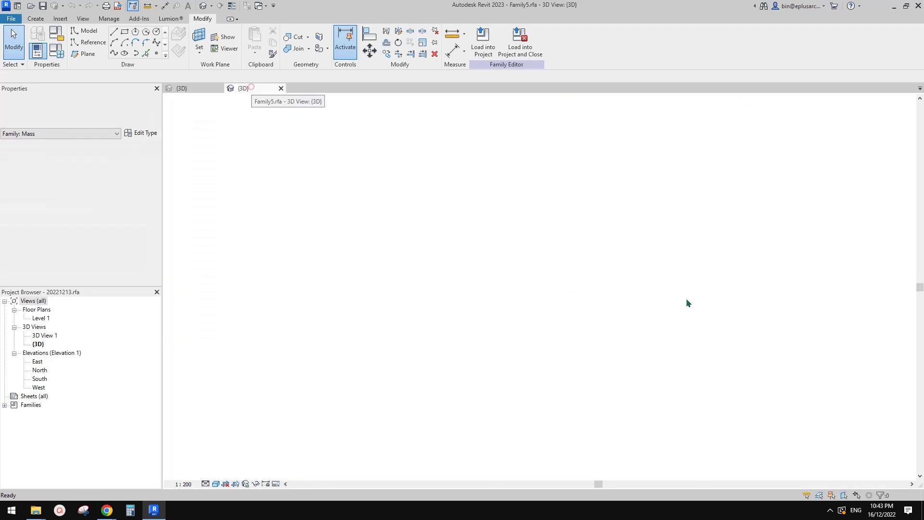
Inspect the properties of a diagonal reference line and a central model line in the panel family, checking the mass pattern in between
mouse_move(495, 202)
left_mouse_down()
mouse_move(760, 420)
mouse_move(500, 206)
left_mouse_up()
scroll(620, 307, "up", 1)
middle_click_drag(726, 355, 729, 313, "shift")
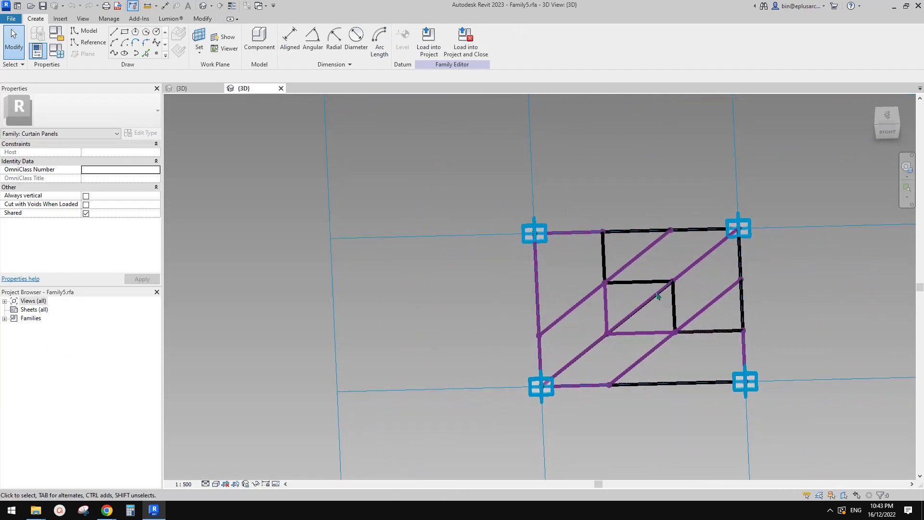
middle_click_drag(646, 291, 524, 284)
scroll(600, 293, "up", 1)
left_click(591, 258)
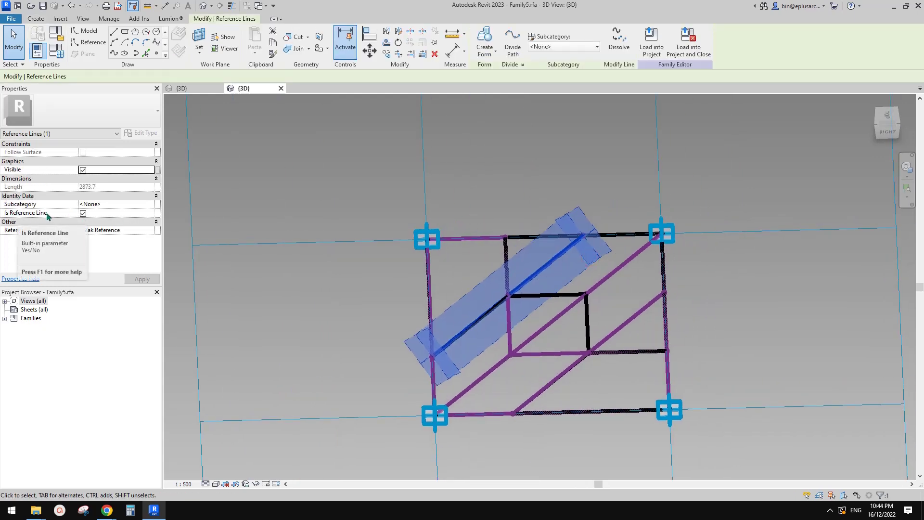
left_click(617, 262)
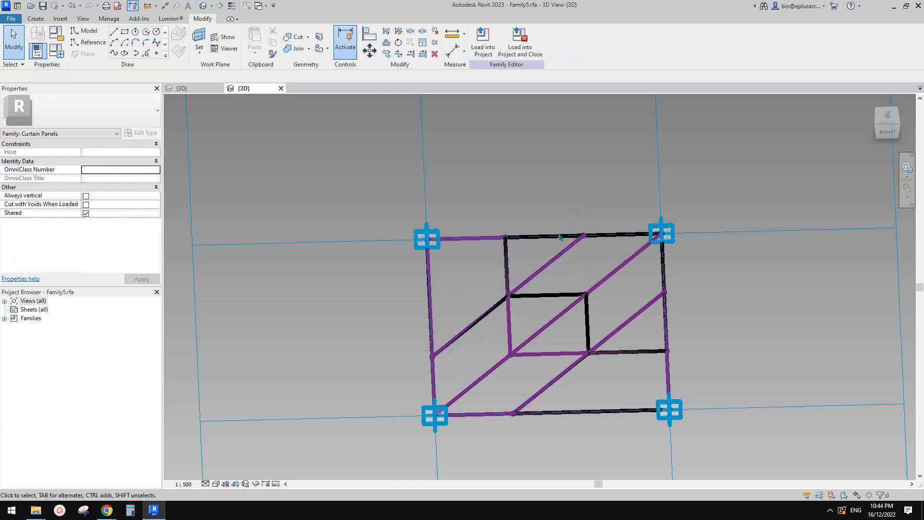
left_click(198, 90)
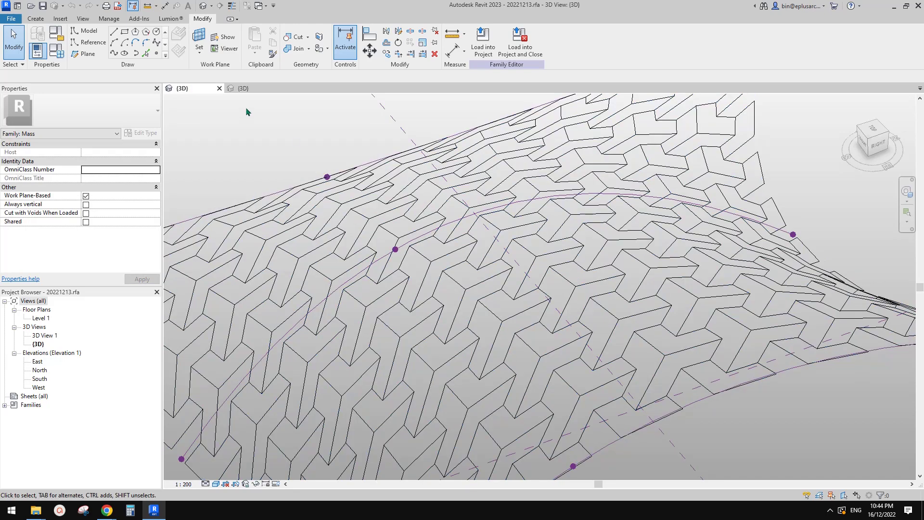
left_click(244, 88)
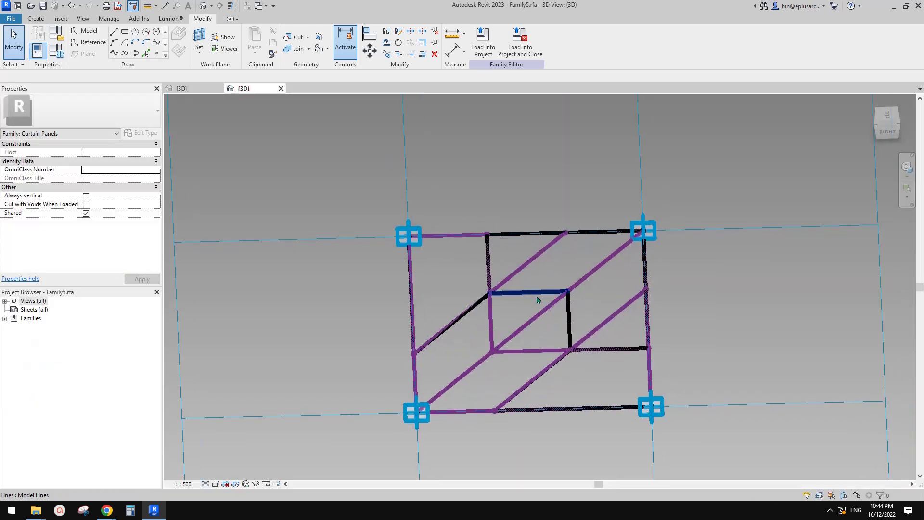
left_click(525, 293)
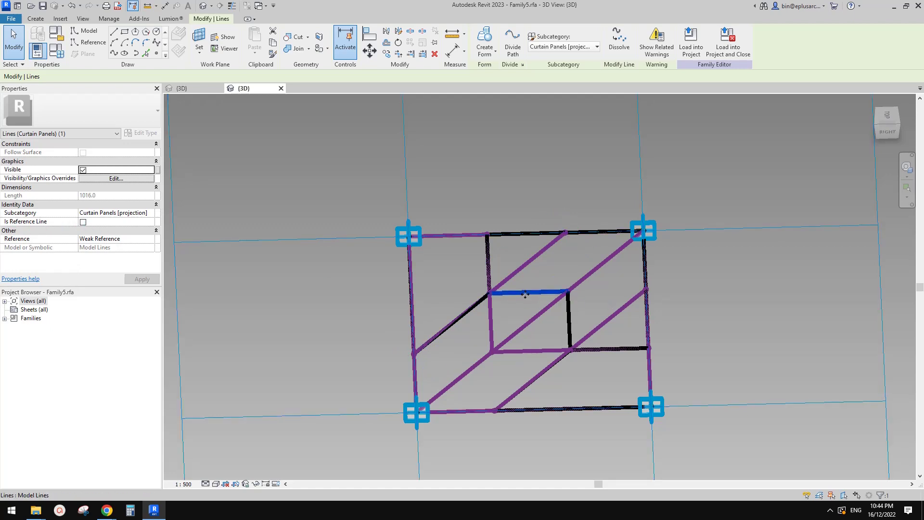
key("Escape")
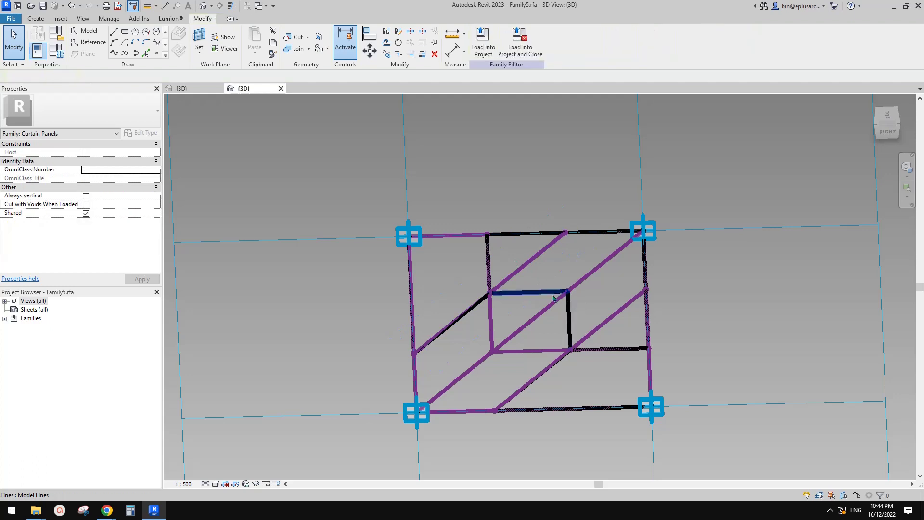
Select everything in the panel family, filter the selection to Reference Lines only, and temporarily hide them
scroll(552, 299, "down", 2)
left_click_drag(397, 181, 699, 424)
left_click(576, 39)
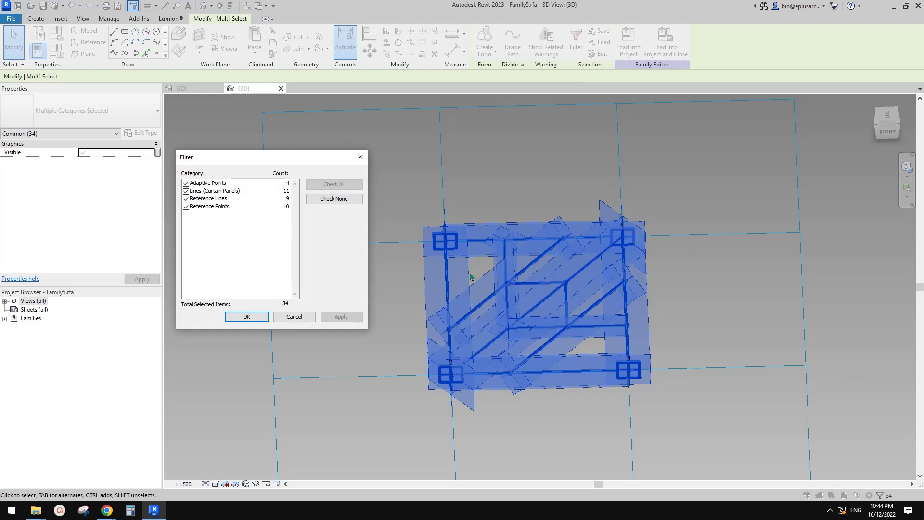
left_click(186, 207)
left_click(186, 191)
left_click(186, 183)
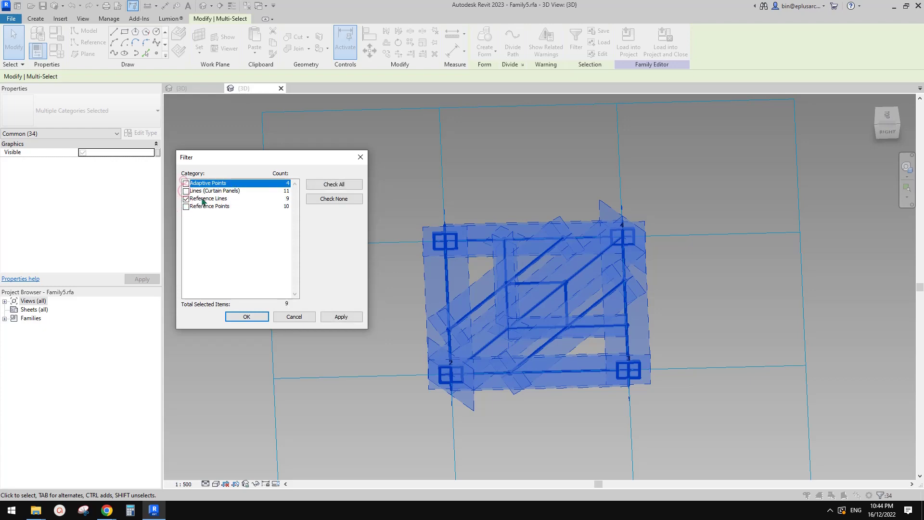
left_click(267, 319)
key("h")
key("h")
middle_click_drag(602, 294, 603, 296)
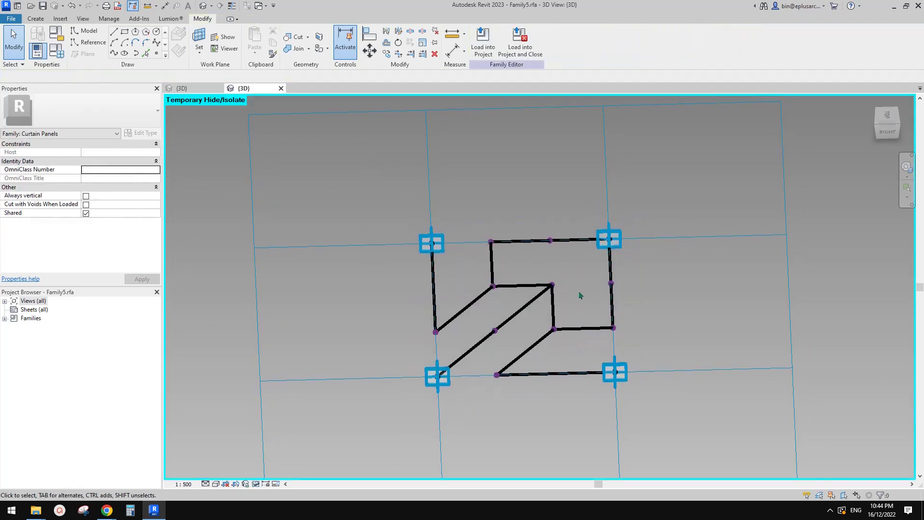
Examine the shape formed by the panel's model lines with the reference lines hidden
middle_click_drag(577, 295, 577, 287, "shift")
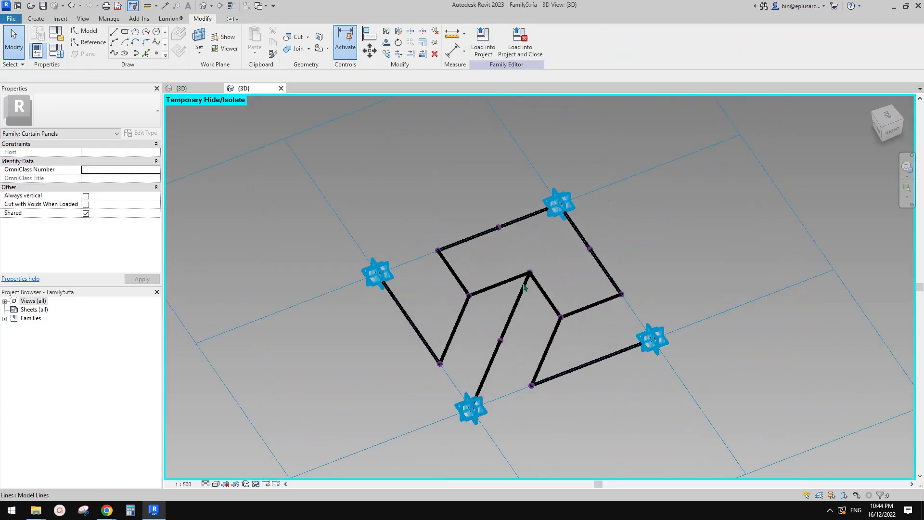
middle_click_drag(633, 305, 604, 312, "shift")
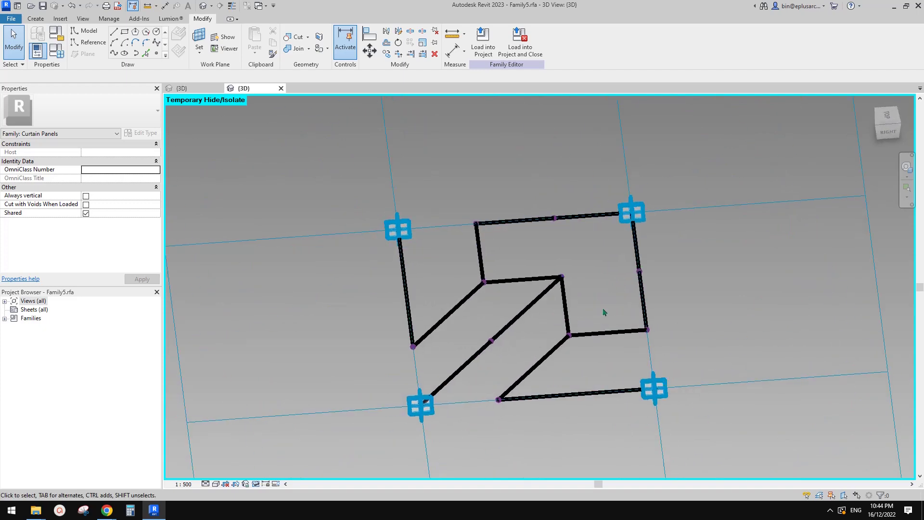
middle_click_drag(535, 294, 592, 291)
left_click(564, 285)
key("Escape")
scroll(571, 294, "up", 3)
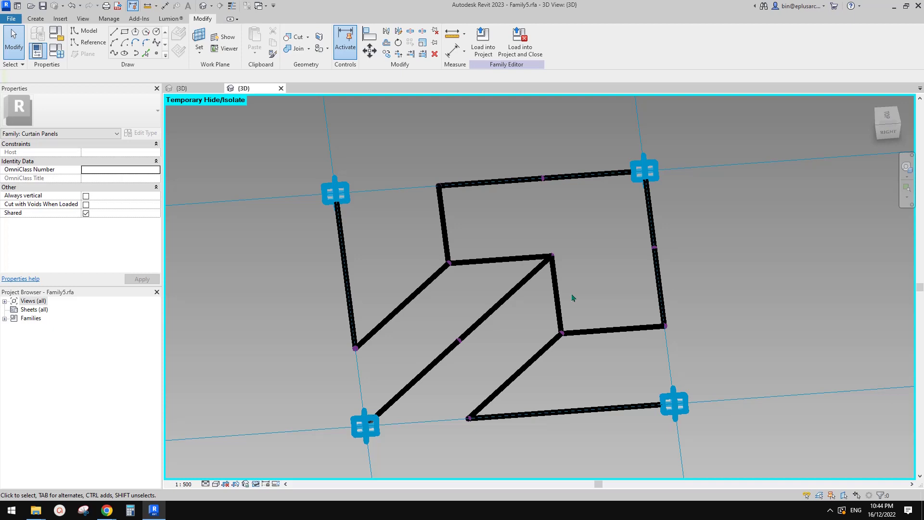
middle_click_drag(572, 300, 570, 300)
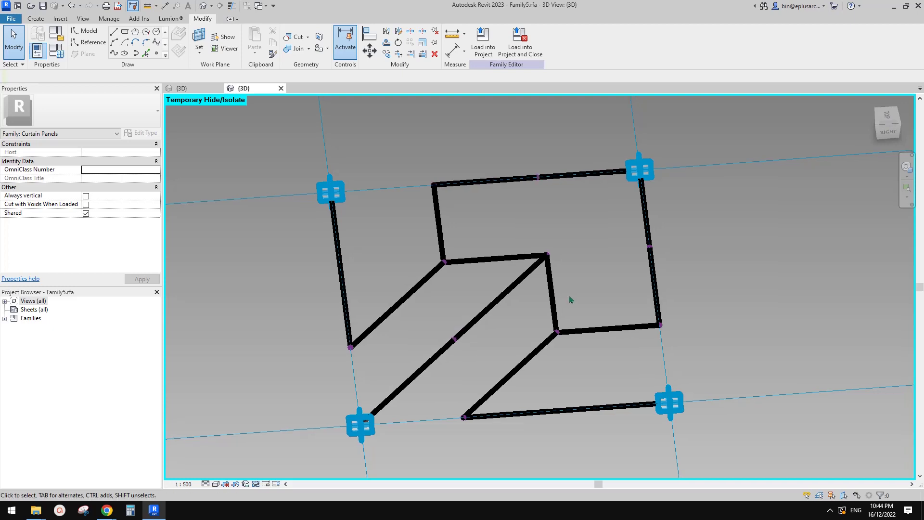
Place a reference point on the central diagonal model line, between its midpoint and its inner corner end
key("Tab")
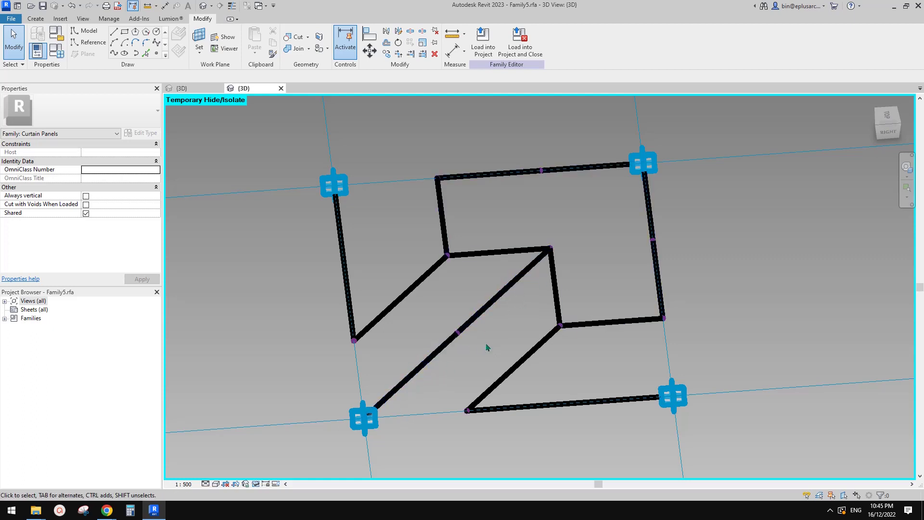
left_click(493, 304)
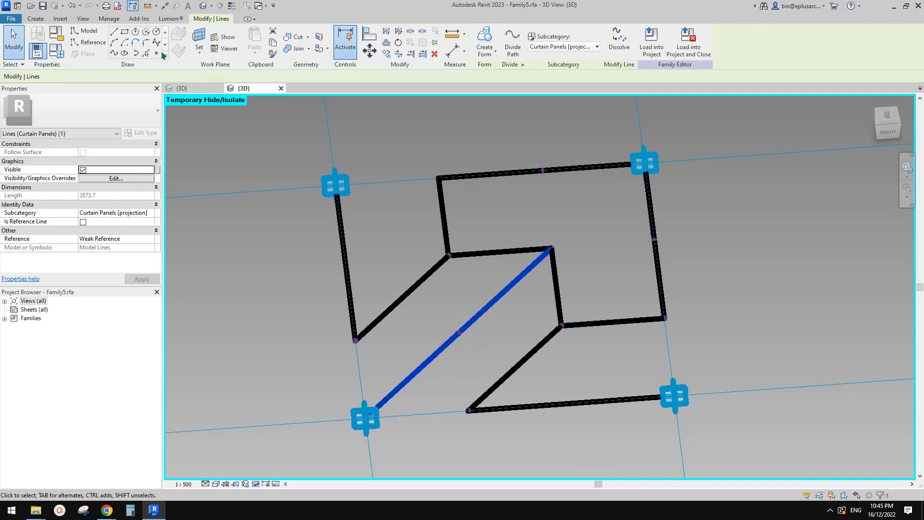
left_click(158, 53)
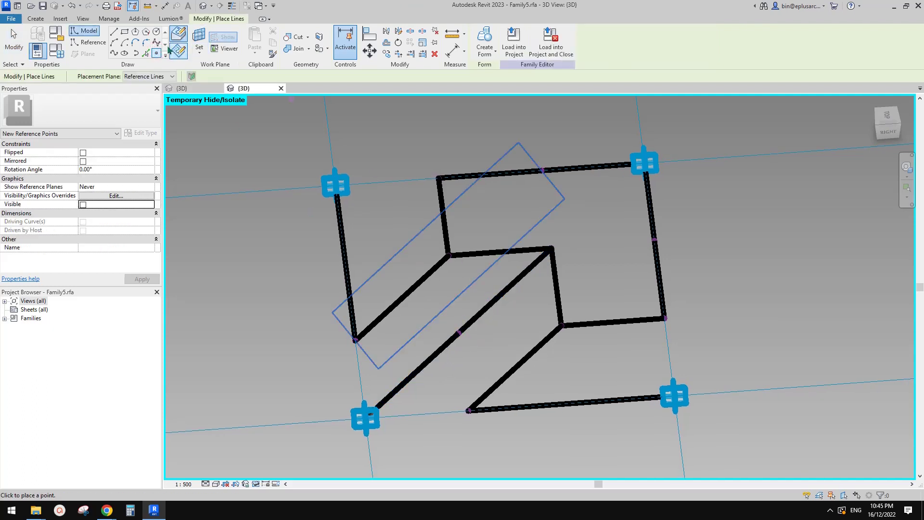
left_click(503, 295)
Draw a reference circle with a radius of about 120 centred on the new point, using the point's own plane as work plane
left_click(87, 43)
left_click(156, 31)
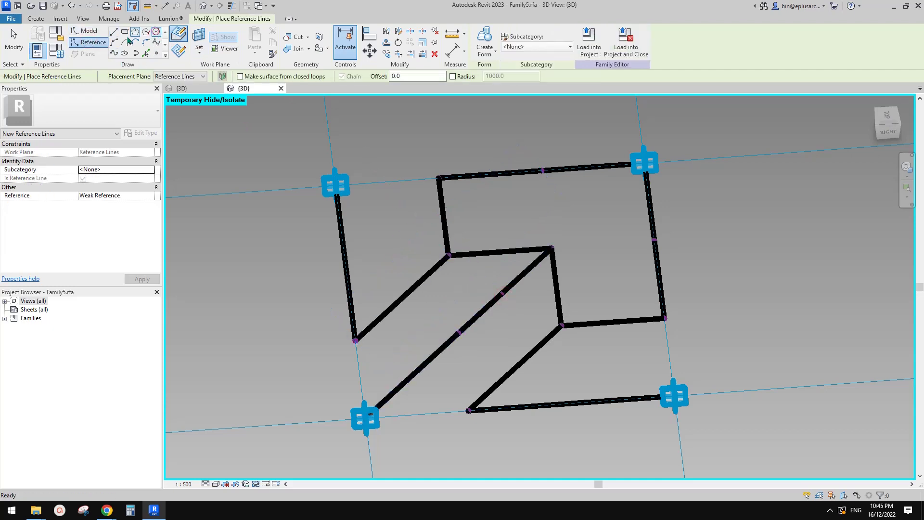
left_click(198, 36)
middle_click_drag(505, 303, 502, 288, "shift")
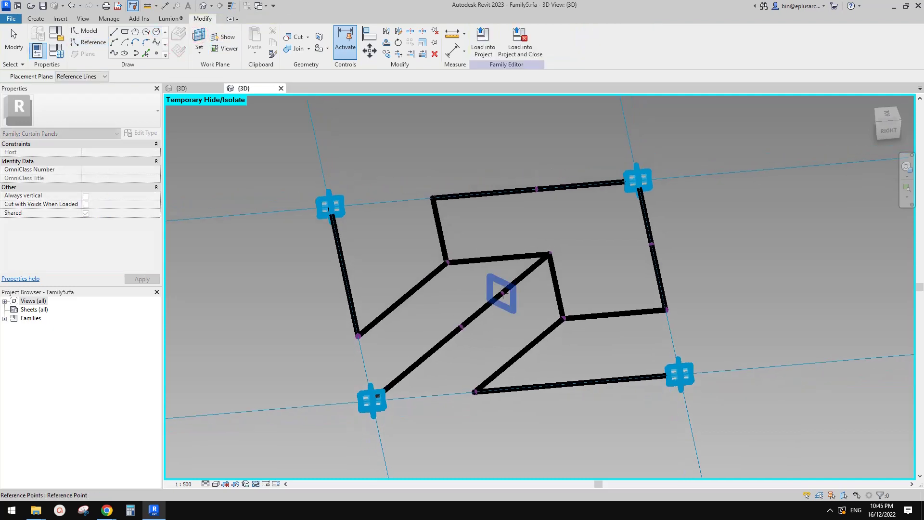
left_click(502, 289)
left_click(503, 292)
left_click(514, 287)
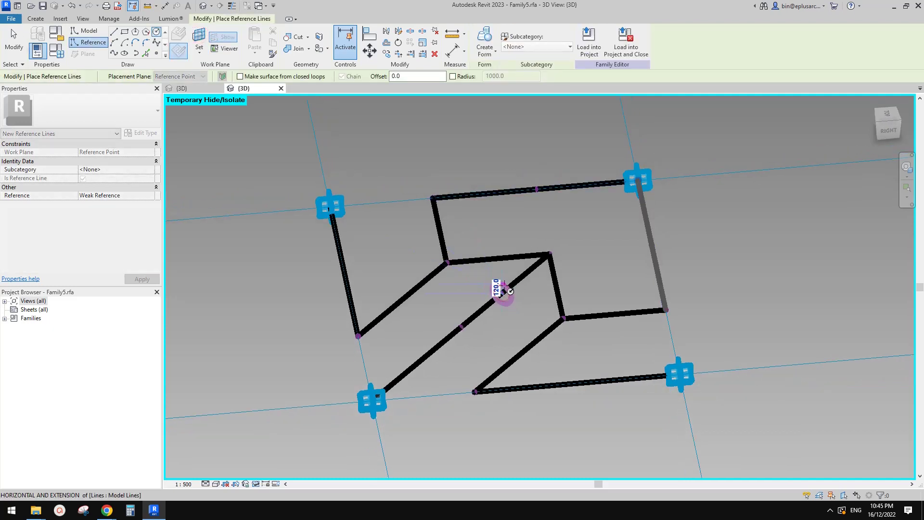
key("Escape")
key("Escape")
Convert the central diagonal model line into a reference line
left_click(502, 286)
left_click(502, 286, "ctrl")
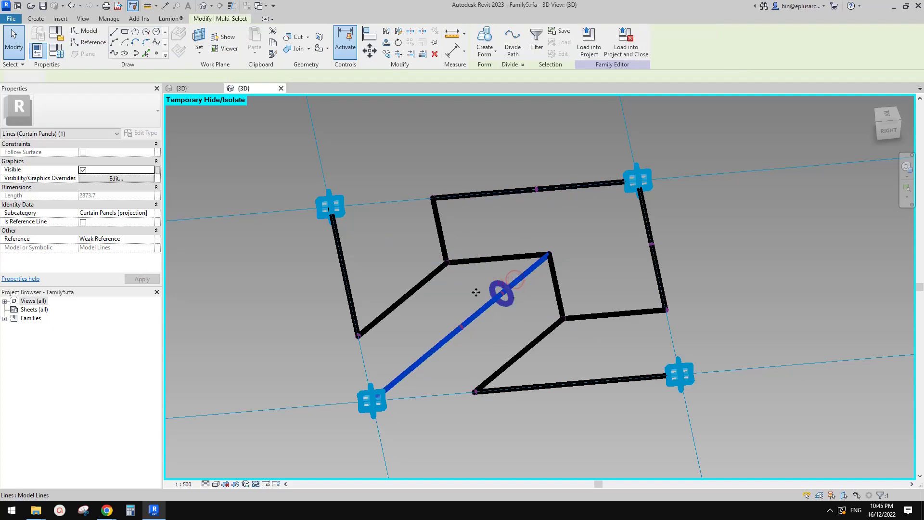
key("Escape")
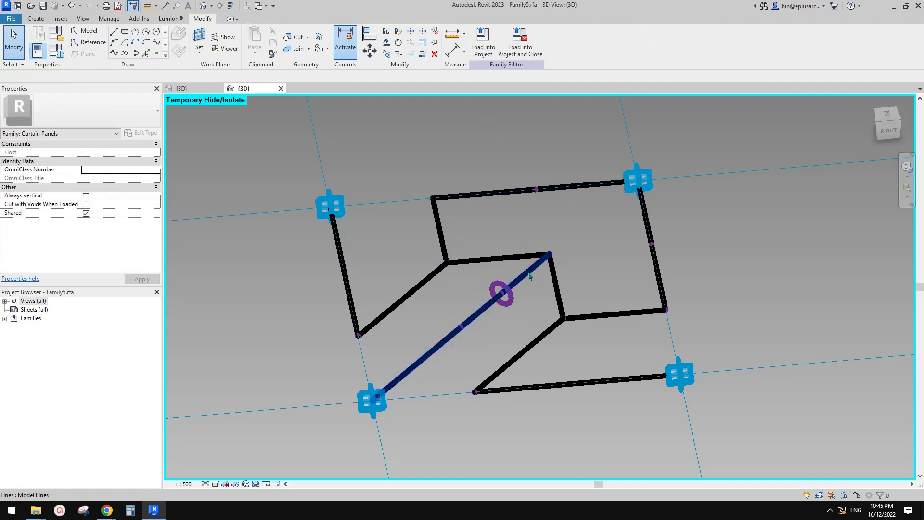
left_click(529, 284)
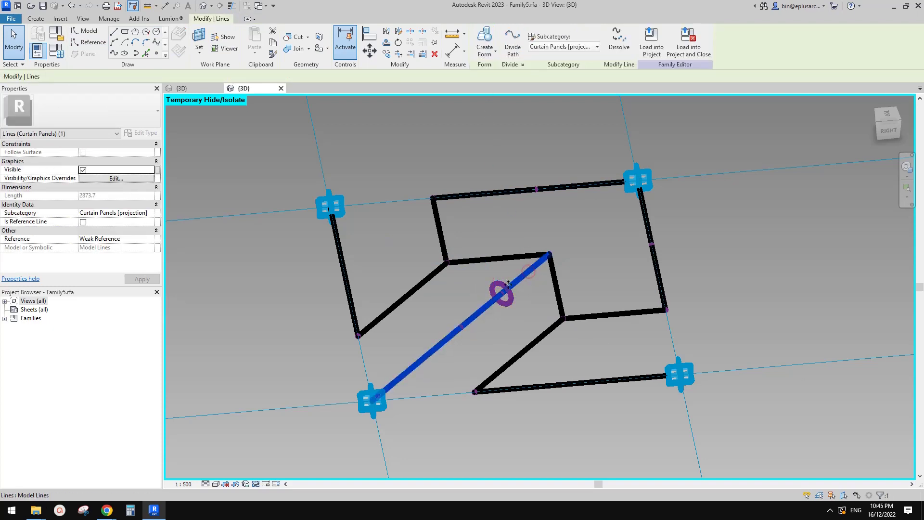
left_click(83, 222)
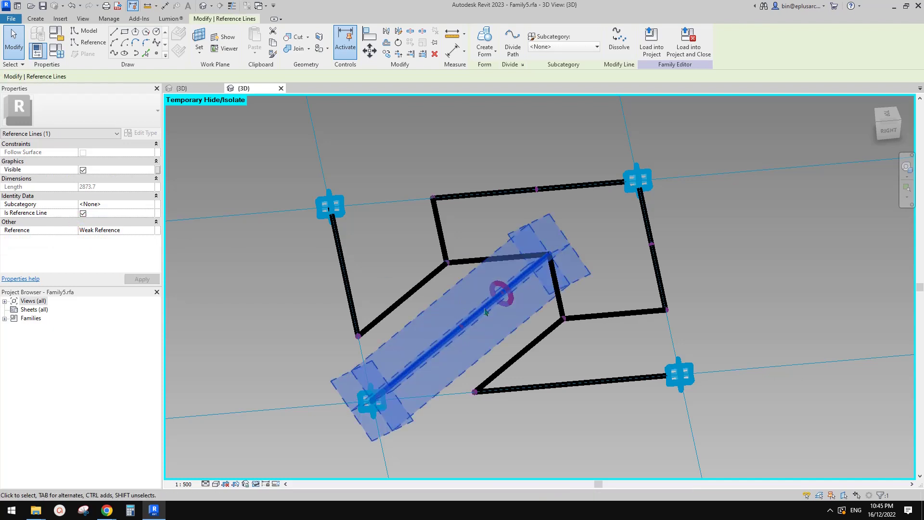
key("Escape")
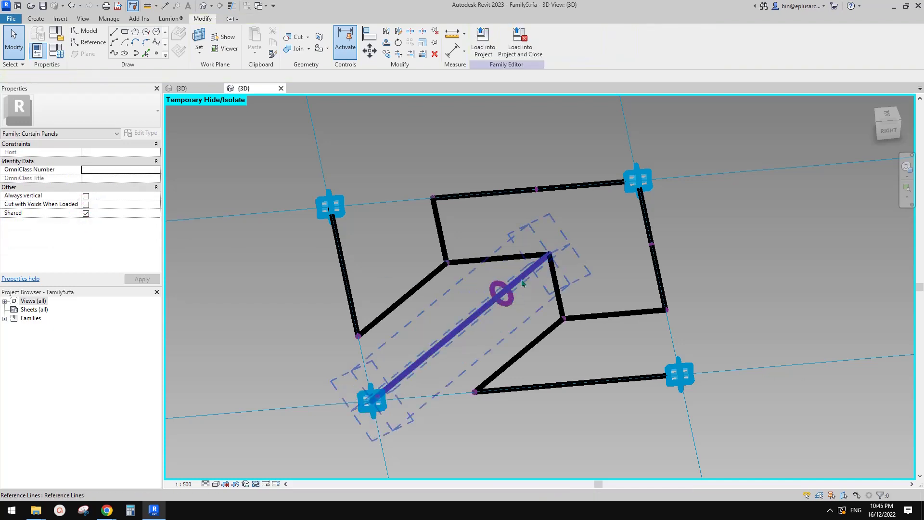
Create a tube form from the circle and the diagonal reference line, and inspect the circle's properties
left_click(523, 285)
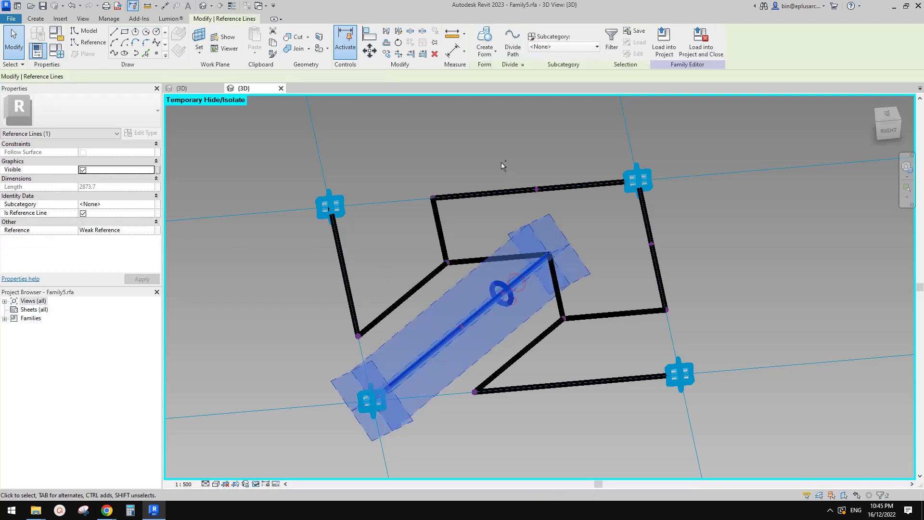
left_click(485, 38)
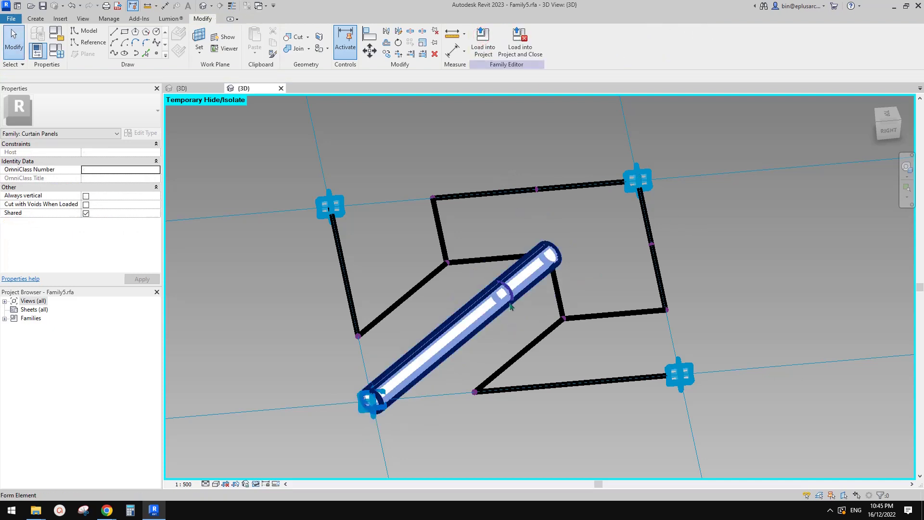
scroll(528, 314, "down", 2)
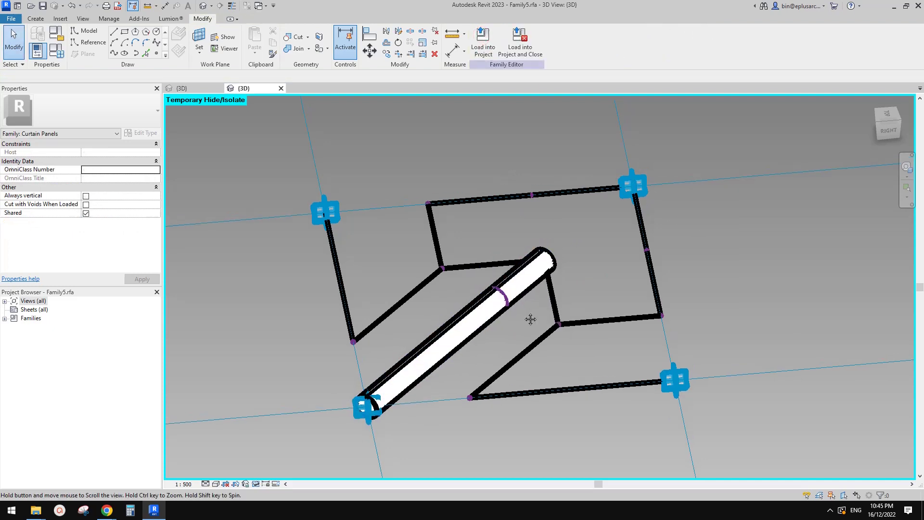
middle_click_drag(534, 320, 568, 315, "shift")
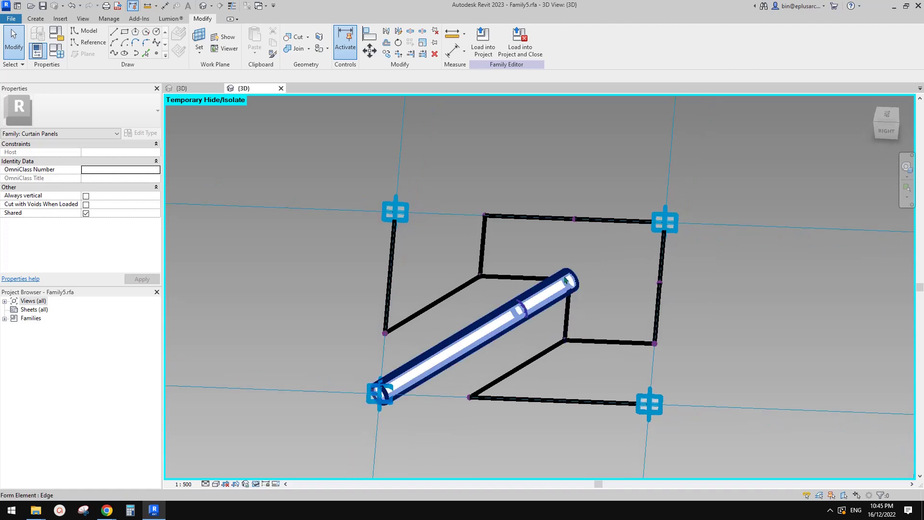
middle_click_drag(643, 288, 561, 305, "shift")
scroll(558, 313, "up", 2)
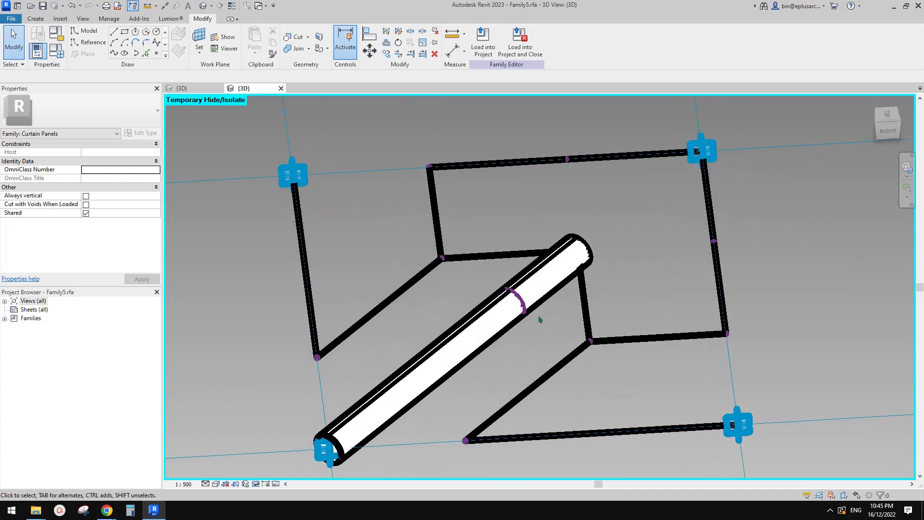
left_click(519, 305)
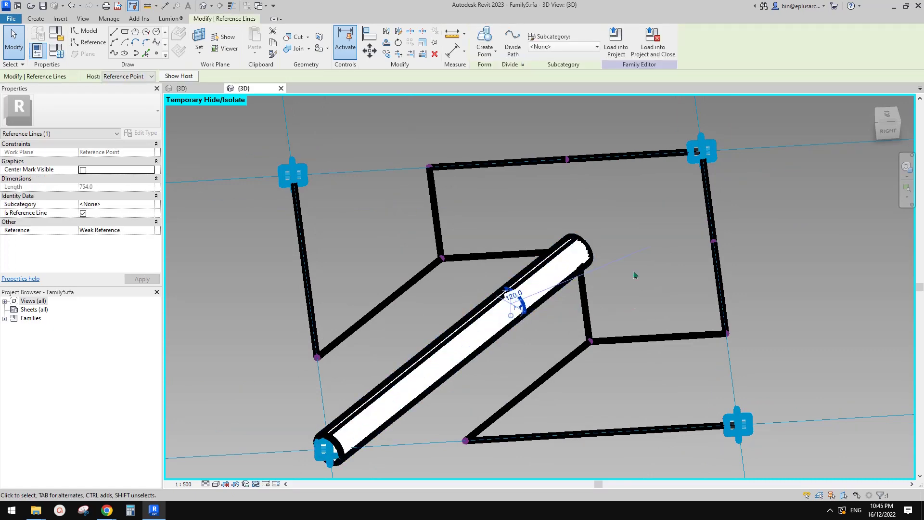
middle_click_drag(560, 290, 580, 228)
key("Escape")
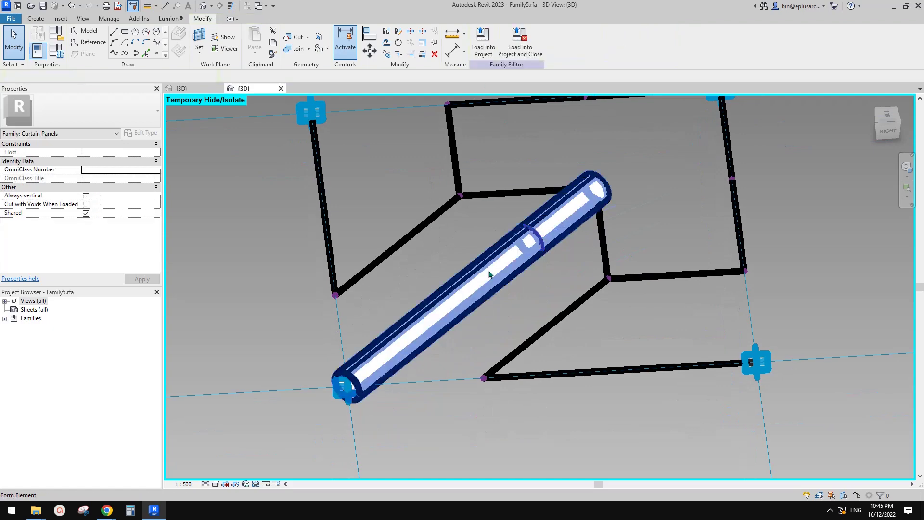
Delete the tube form and its reference circle from the diagonal line
scroll(468, 249, "down", 1)
middle_click_drag(468, 249, 459, 281)
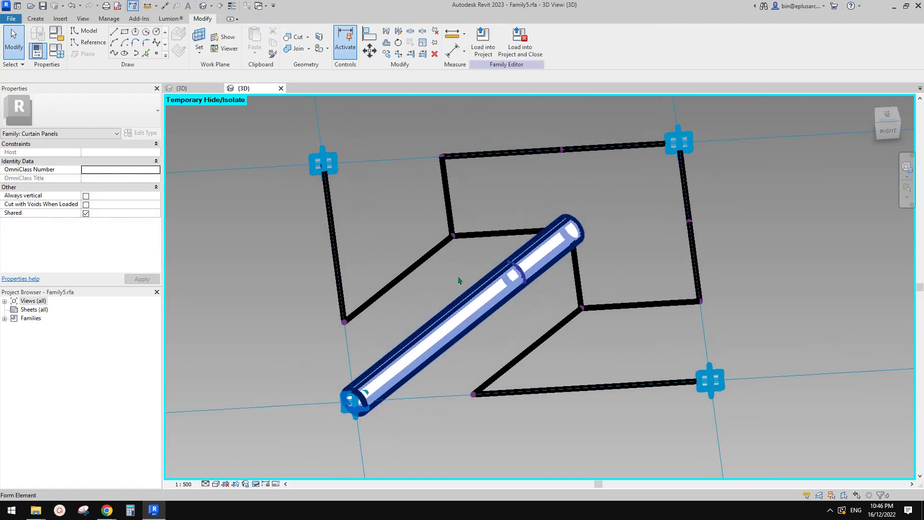
left_click(553, 256)
key("Delete")
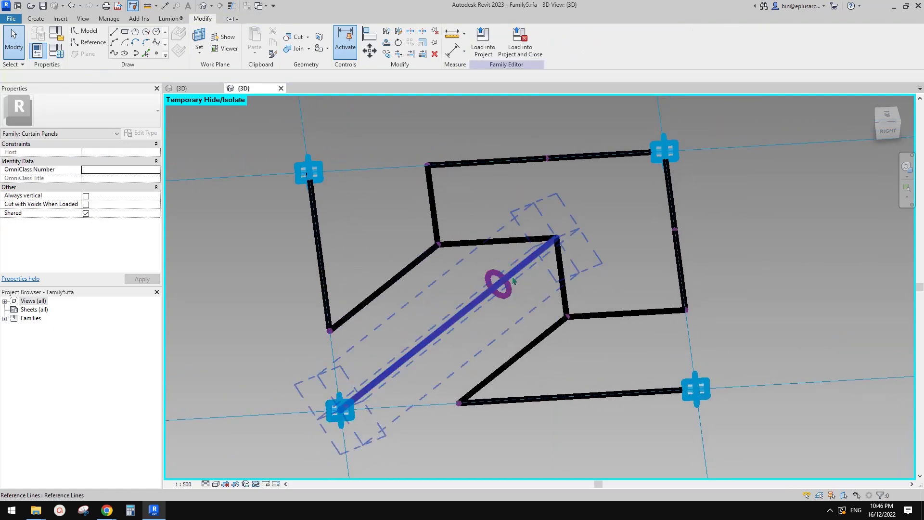
scroll(513, 281, "up", 2)
left_click(496, 286)
key("Delete")
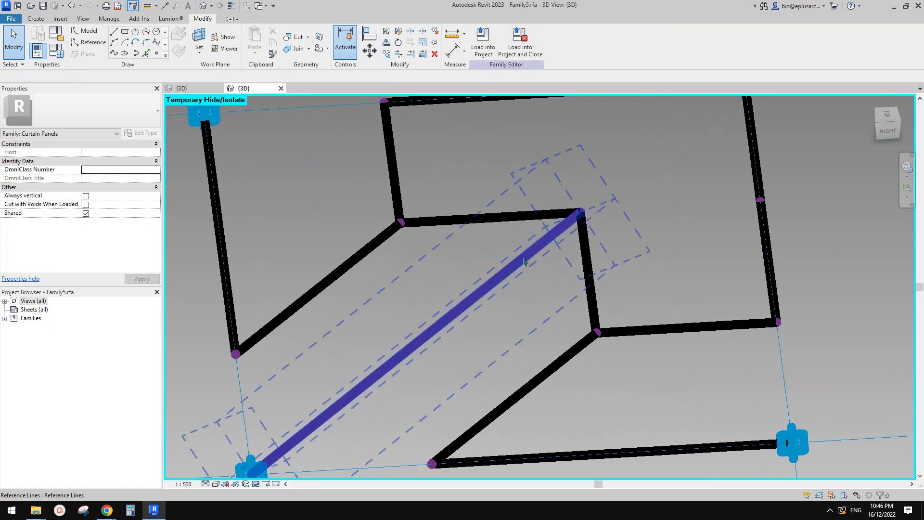
Change the central diagonal reference line back to a model line
scroll(524, 262, "down", 3)
left_click(516, 262)
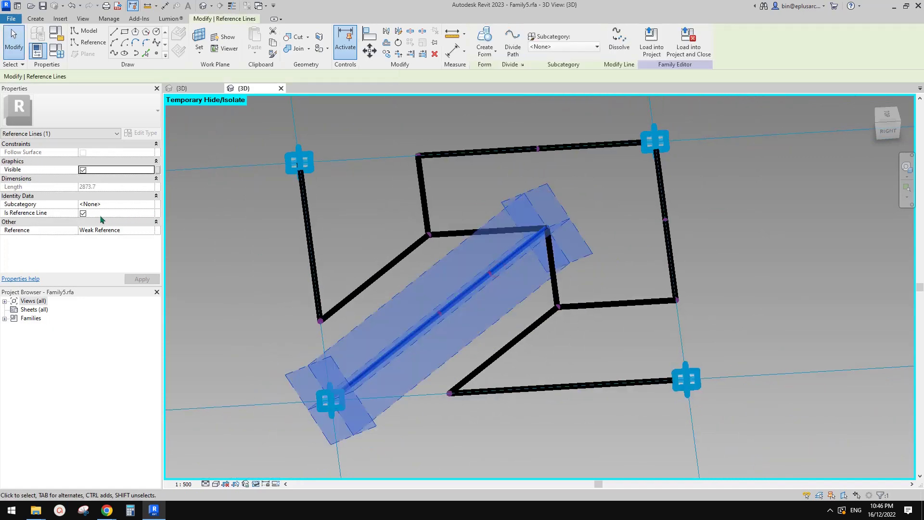
left_click(83, 212)
left_click(542, 287)
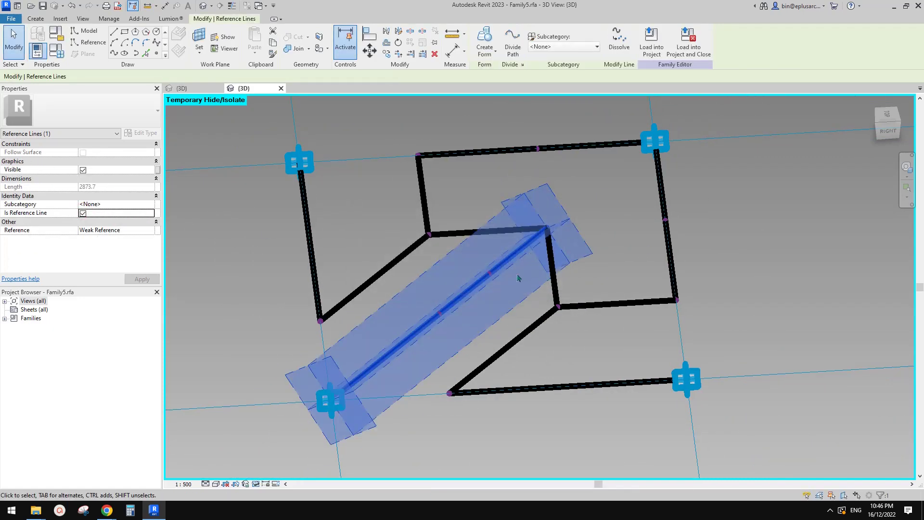
left_click(573, 291)
middle_click_drag(526, 300, 557, 297)
left_click(529, 263)
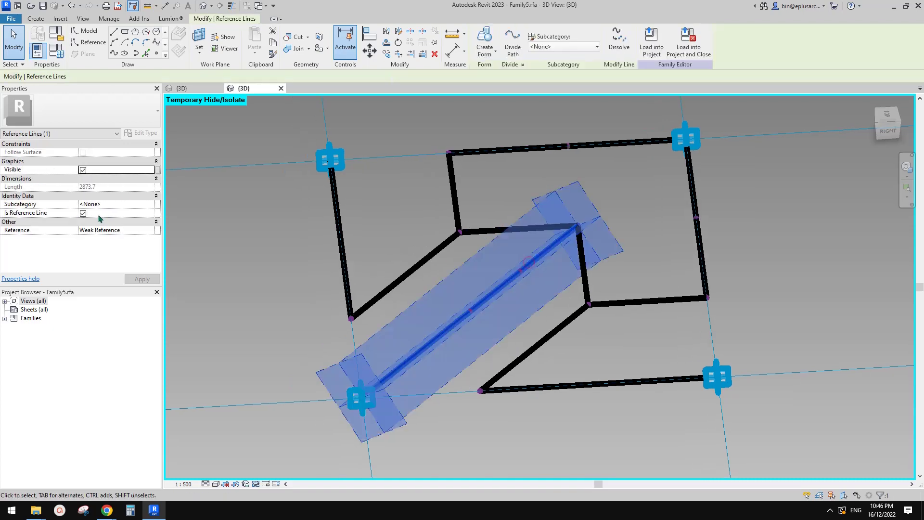
left_click(84, 213)
left_click(497, 285)
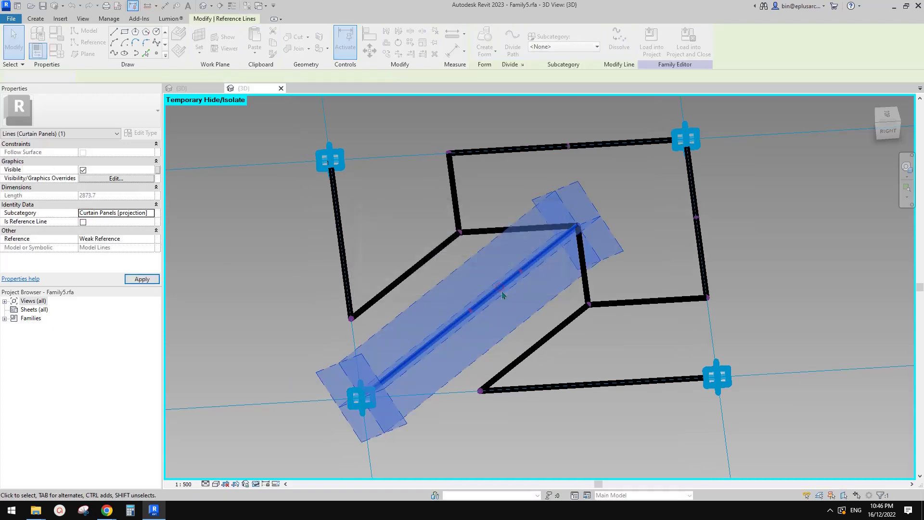
left_click(506, 295)
Delete the reference point placed between the diagonal line's midpoint and its inner corner end
scroll(513, 294, "down", 4)
middle_click_drag(577, 305, 566, 313)
scroll(531, 297, "up", 3)
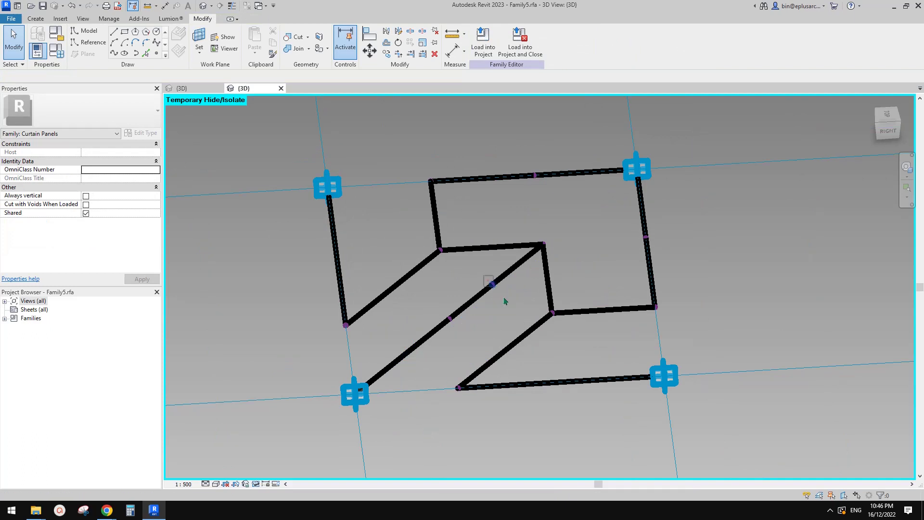
left_click(493, 284)
key("Delete")
middle_click_drag(574, 300, 564, 301)
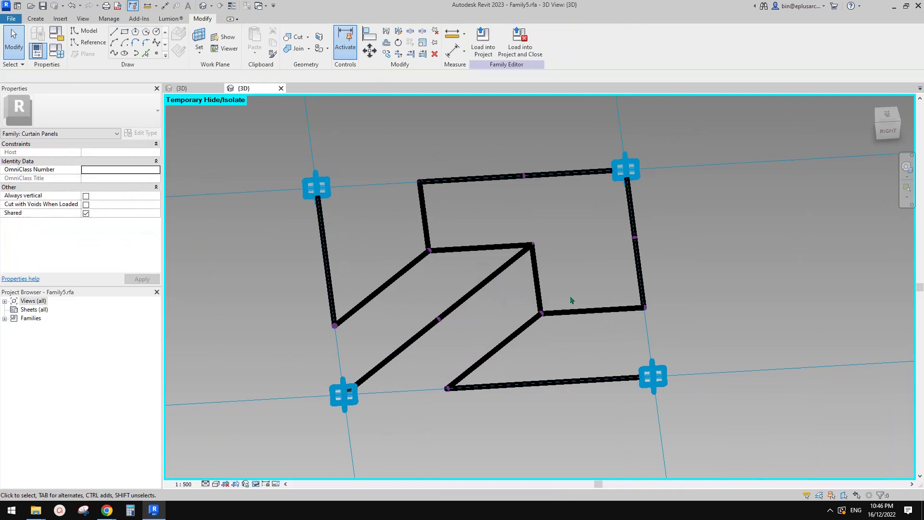
Examine the panel's model line layout and compare it with the repeated pattern on the mass surface in 20221213.rfa
scroll(563, 313, "down", 2)
scroll(576, 306, "up", 2)
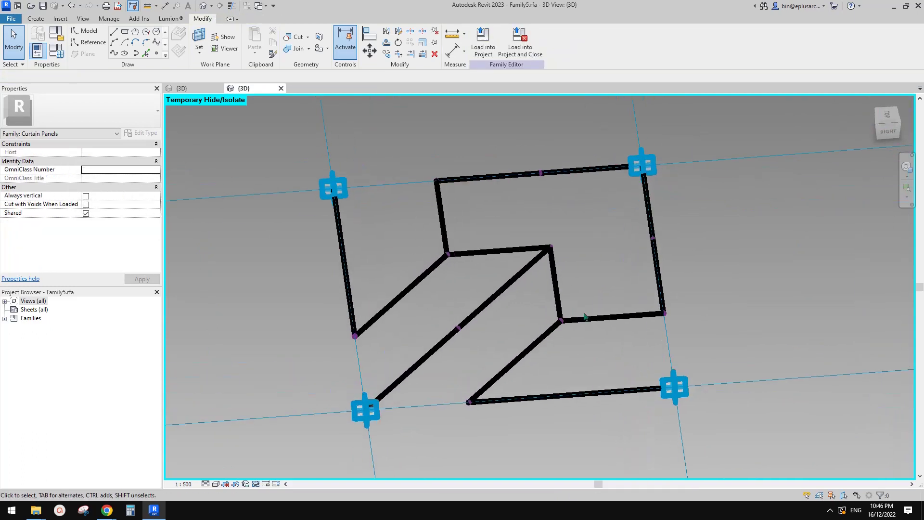
key("Tab")
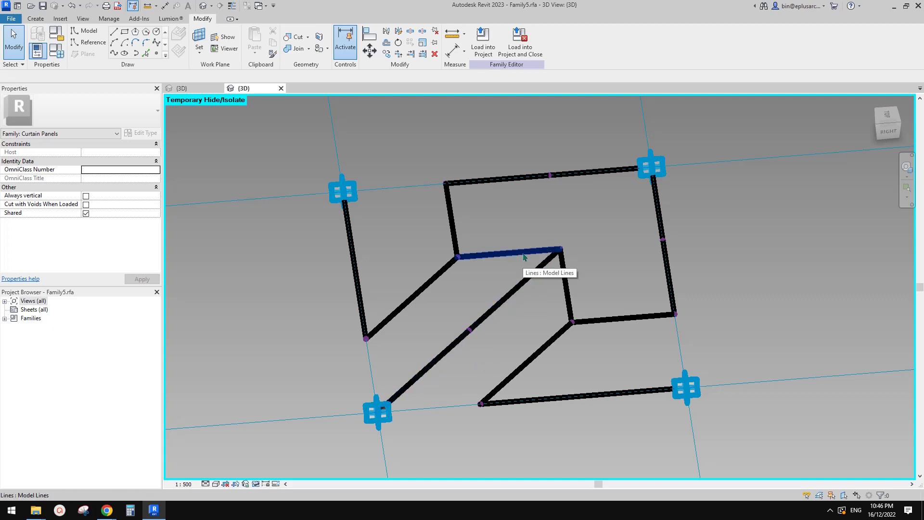
middle_click_drag(524, 256, 522, 303, "shift")
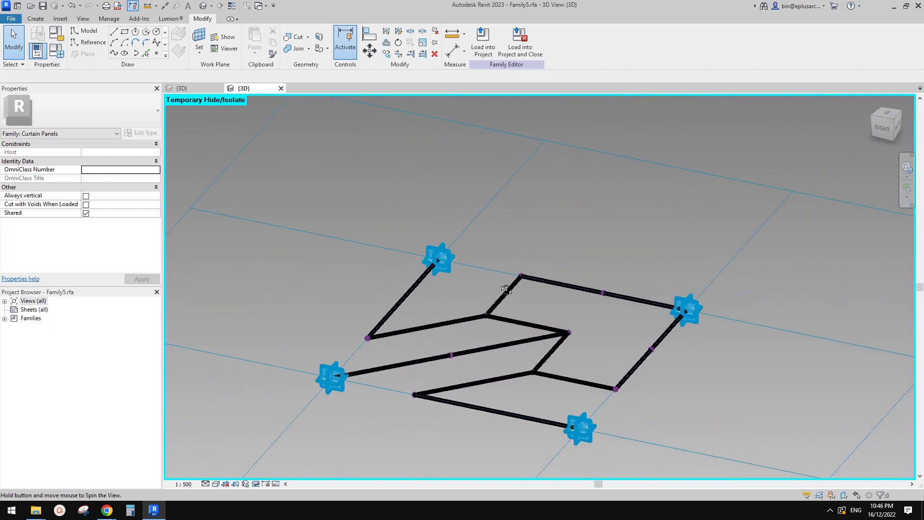
left_click(198, 89)
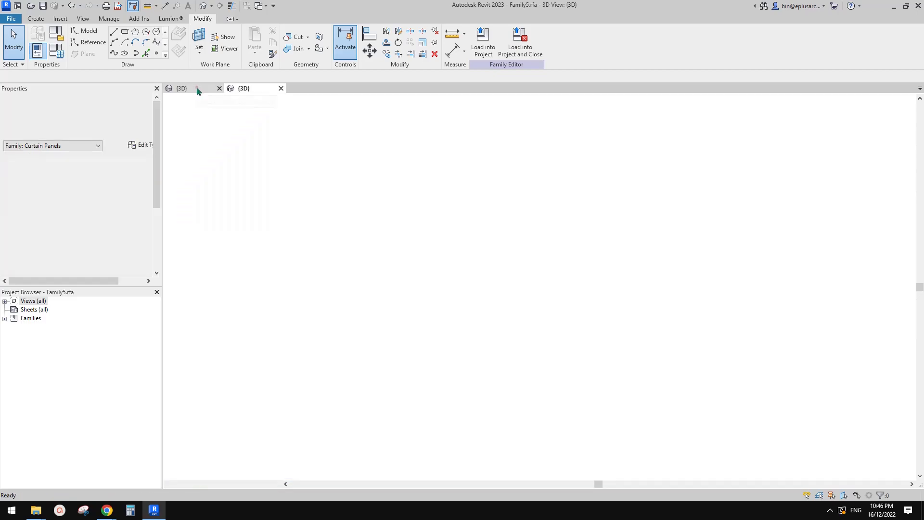
scroll(586, 369, "up", 5)
middle_click_drag(587, 369, 563, 308, "shift")
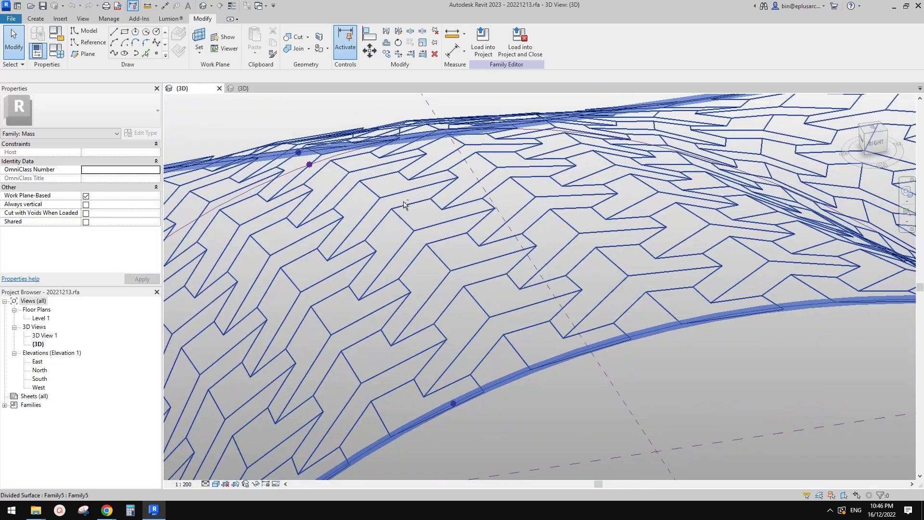
Examine the Family5 panel's boundary and diagonal model lines, including the connected chain around its inner corner, from several angles
left_click(244, 88)
middle_click_drag(595, 283, 584, 331, "shift")
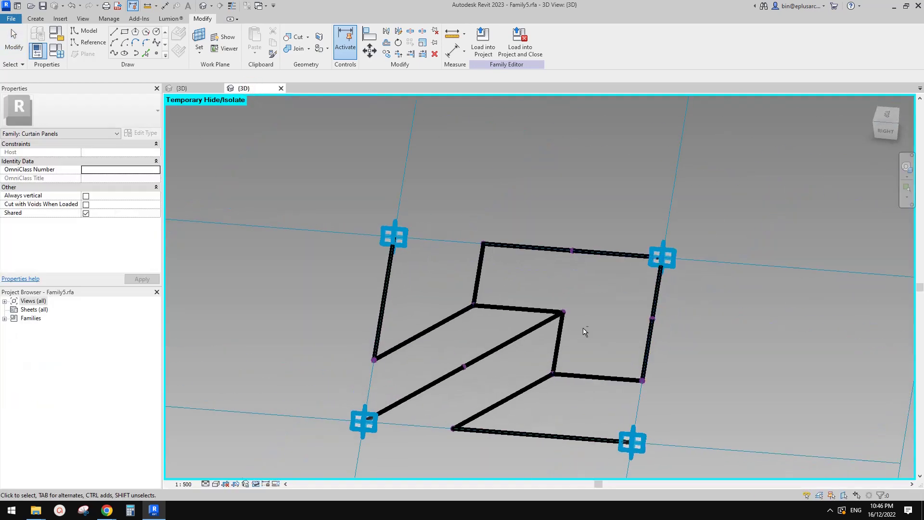
middle_click_drag(603, 259, 567, 224)
key("Tab")
left_click(622, 257)
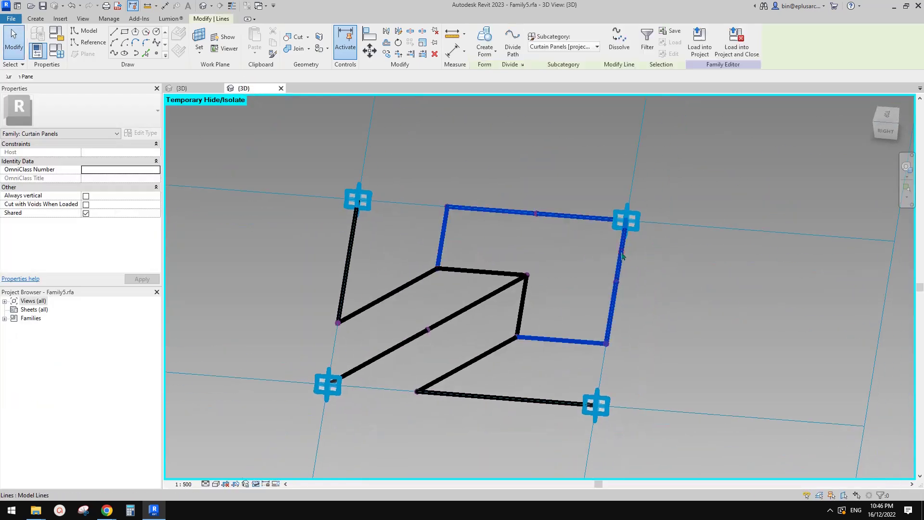
key("Escape")
middle_click_drag(454, 238, 266, 123, "shift")
left_click(198, 89)
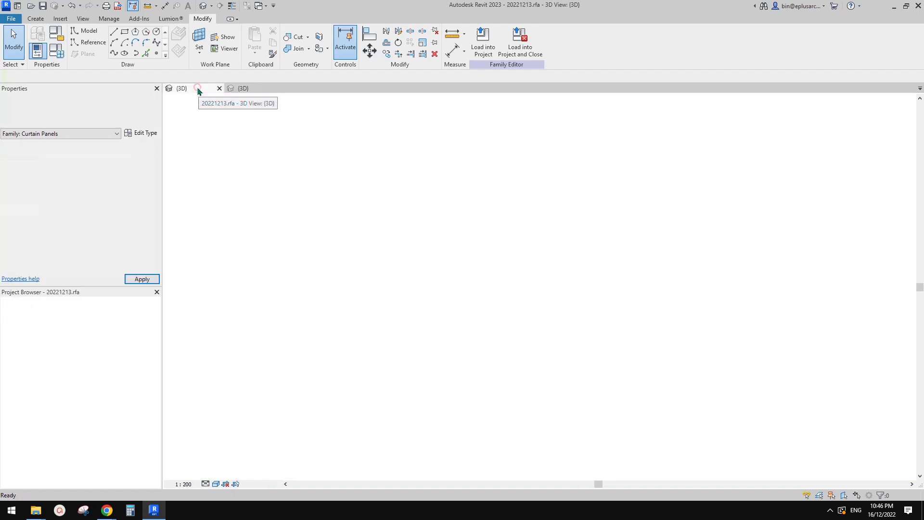
left_click(260, 88)
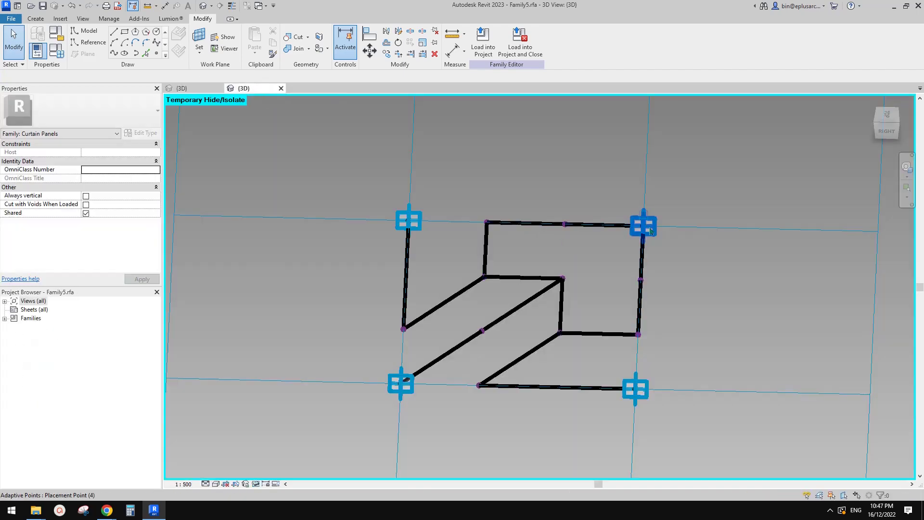
middle_click_drag(653, 224, 633, 222, "shift")
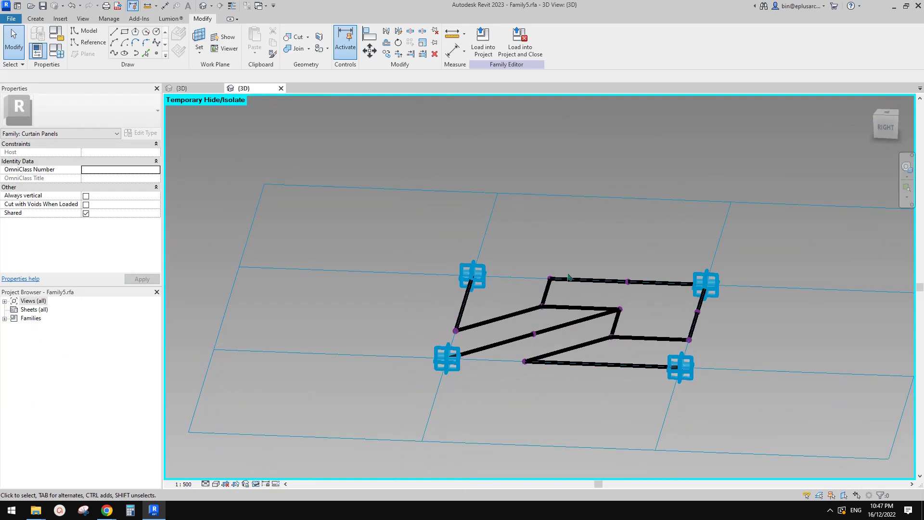
Inspect the repeated pattern across the curved mass in 20221213.rfa and check it against the line layout in Family5
left_click(198, 88)
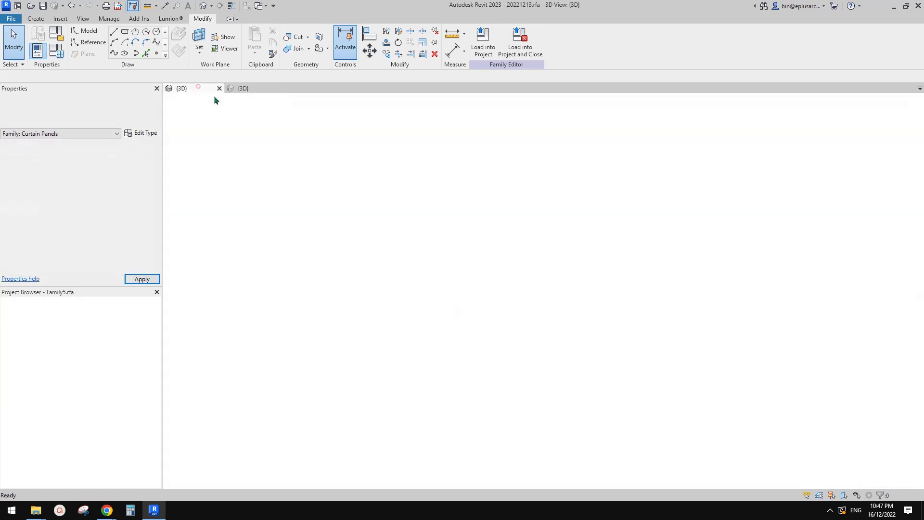
middle_click_drag(605, 272, 679, 279, "shift")
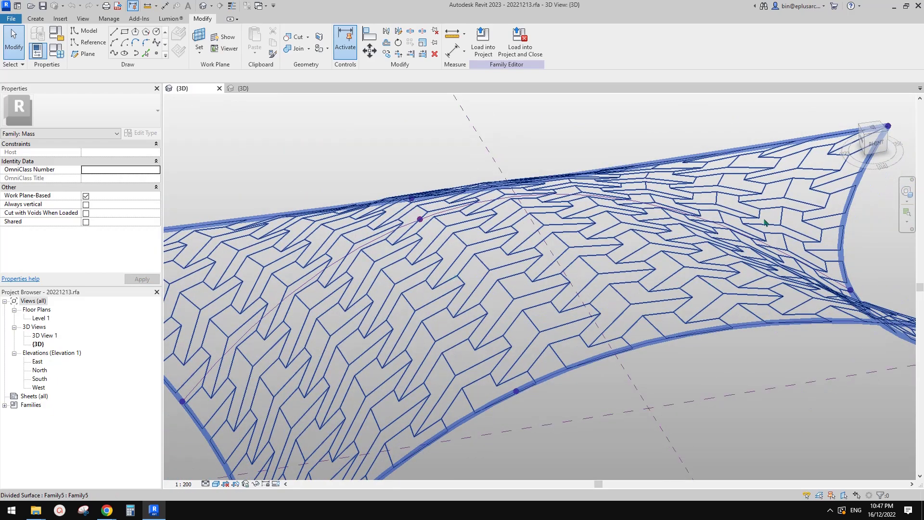
middle_click_drag(773, 210, 537, 202, "shift")
middle_click_drag(598, 190, 674, 285, "shift")
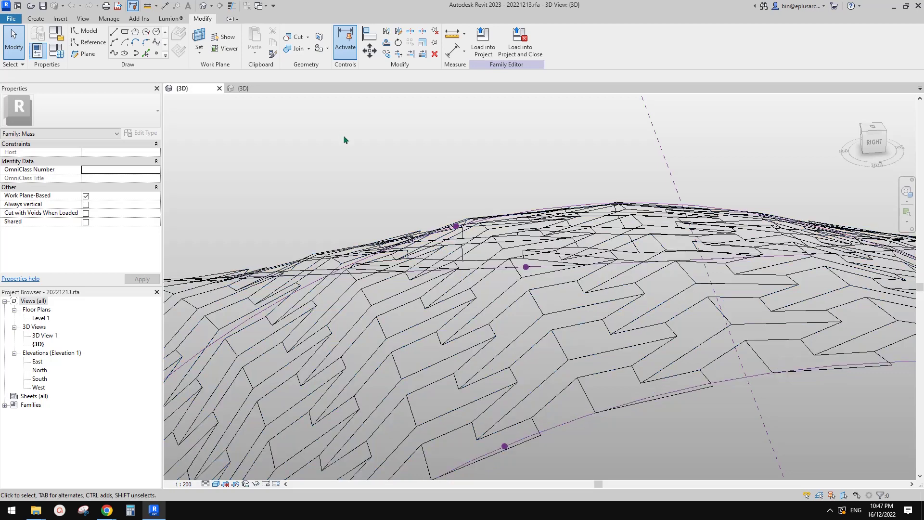
left_click(244, 89)
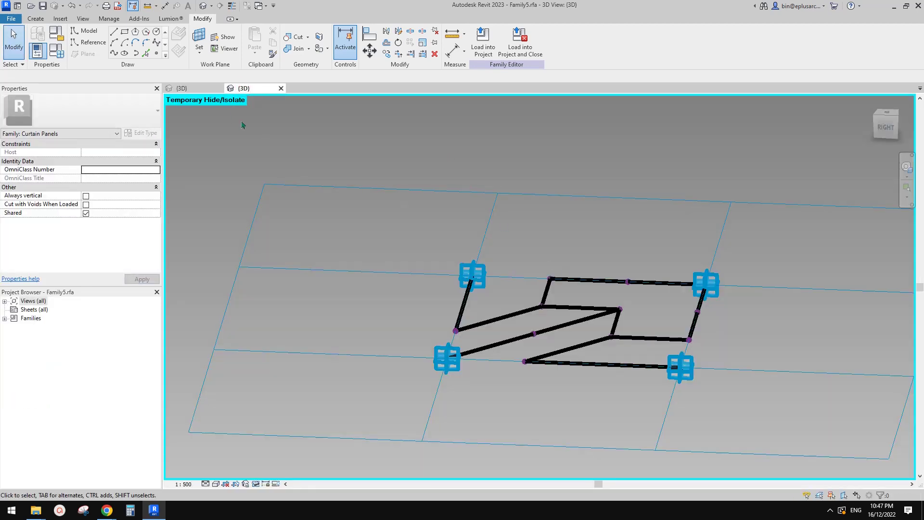
middle_click_drag(551, 308, 596, 348, "shift")
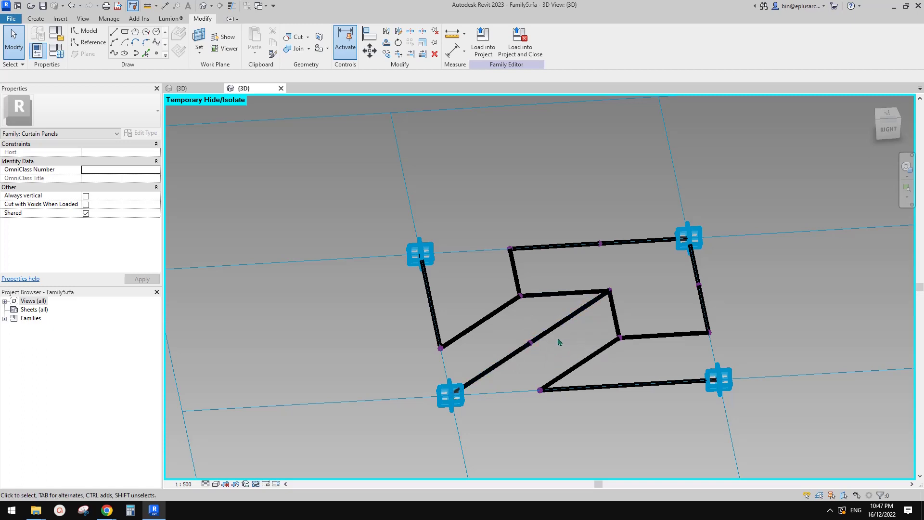
middle_click_drag(558, 342, 549, 354)
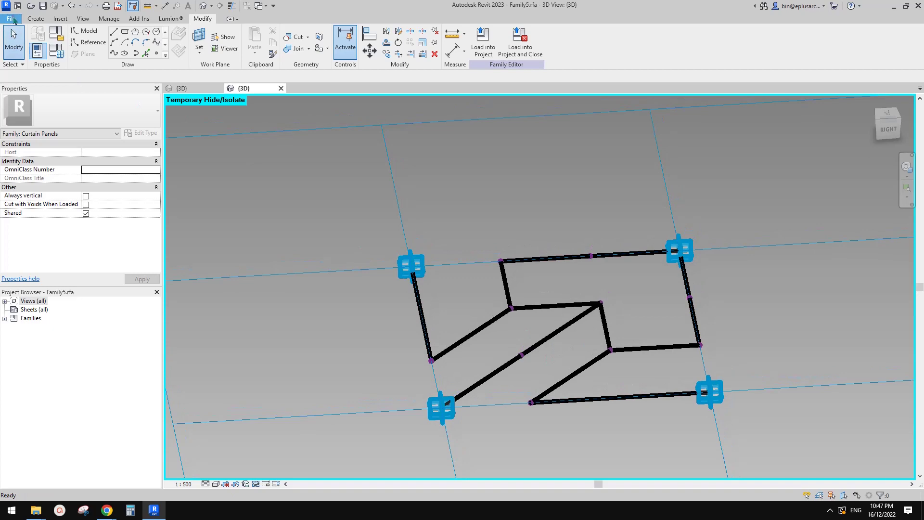
Create a new family from the Metric Generic Model Adaptive template
left_click(15, 20)
mouse_move(61, 56)
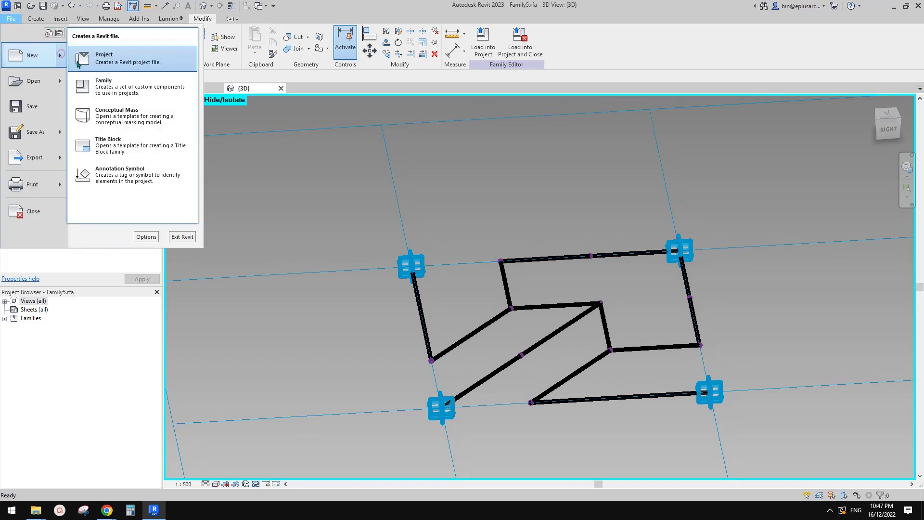
left_click(118, 87)
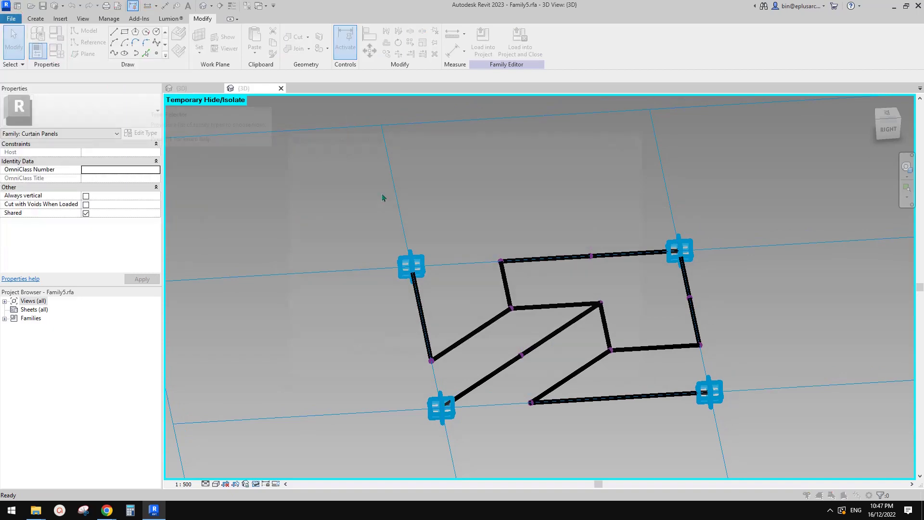
left_click(564, 217)
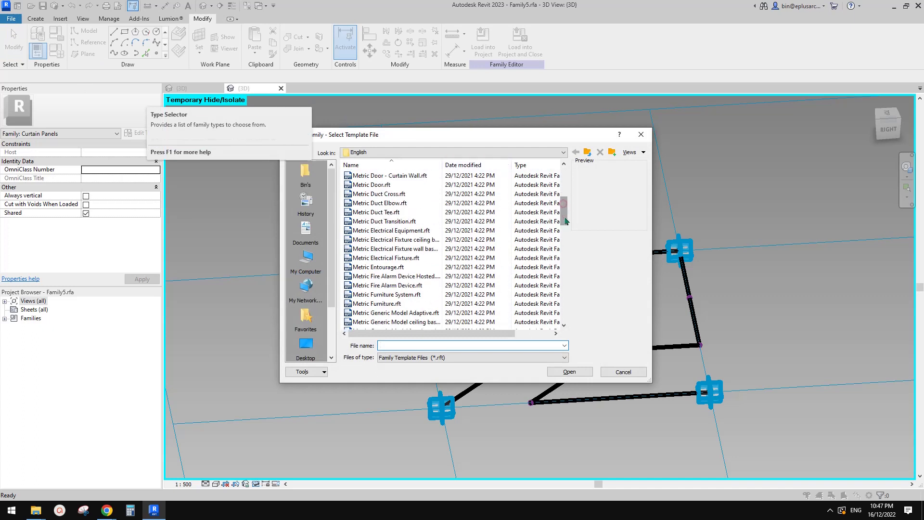
left_click(566, 237)
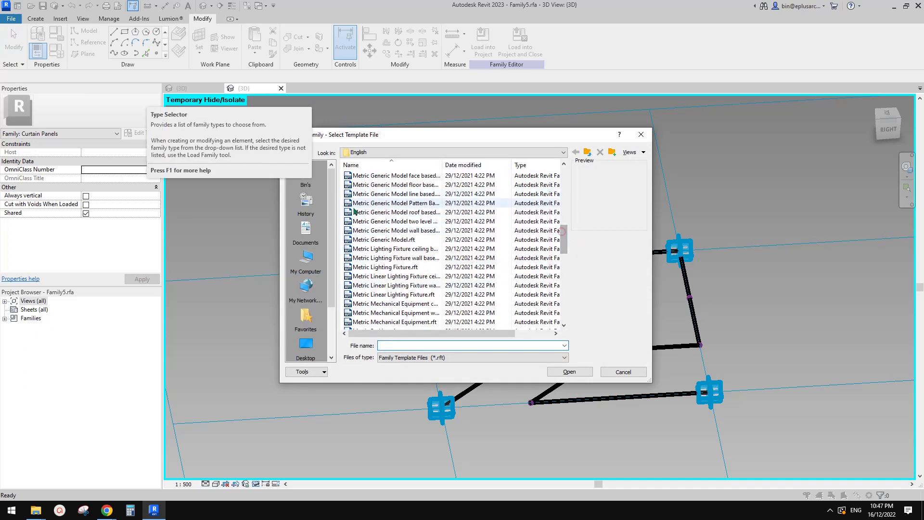
scroll(417, 230, "up", 3)
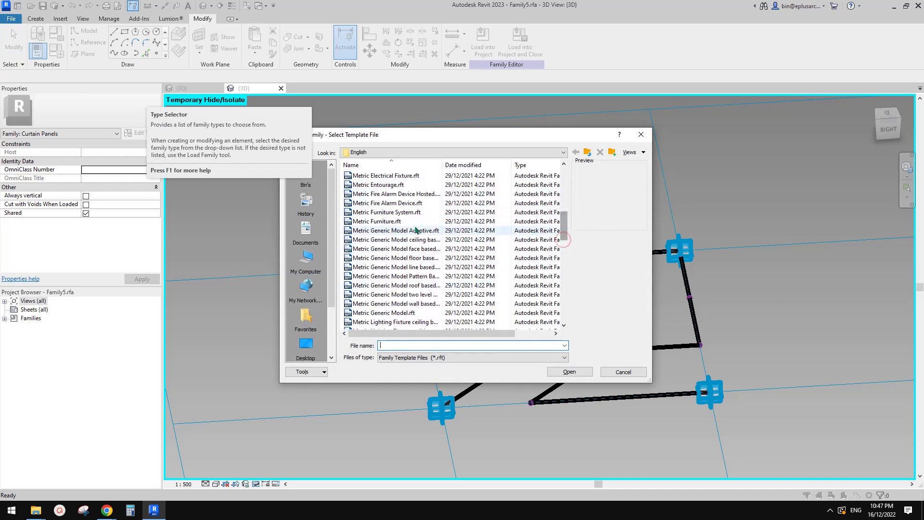
double_click(417, 230)
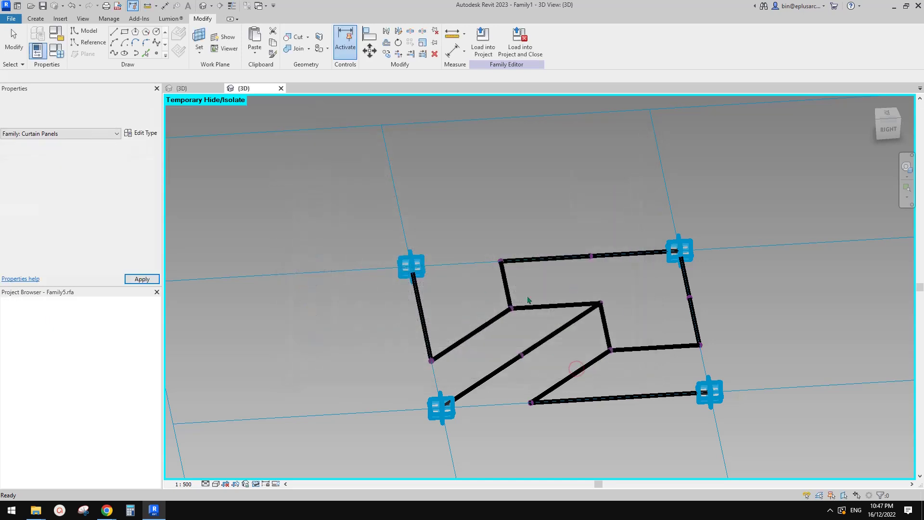
Place two reference points on the reference level, on either side of the centre intersection, and make both adaptive
left_click(157, 53)
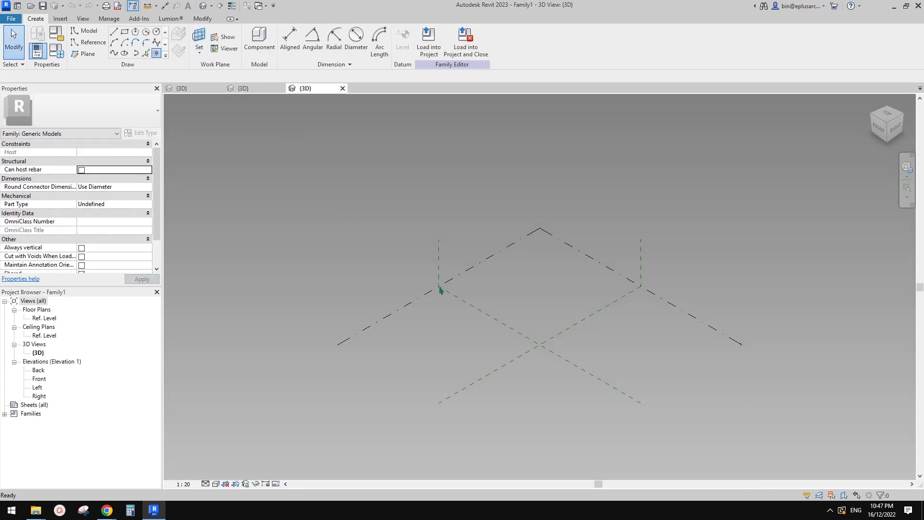
left_click(582, 346)
key("Escape")
key("Escape")
left_click_drag(471, 324, 608, 365)
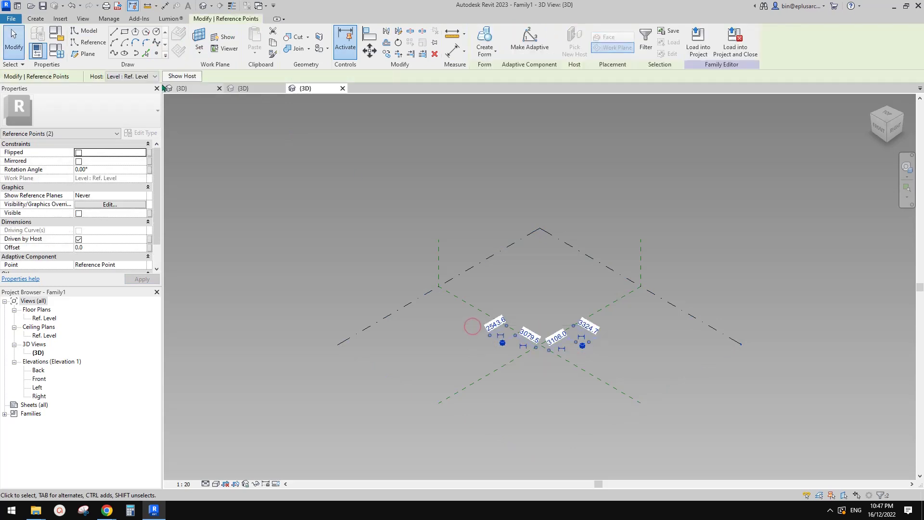
left_click(530, 41)
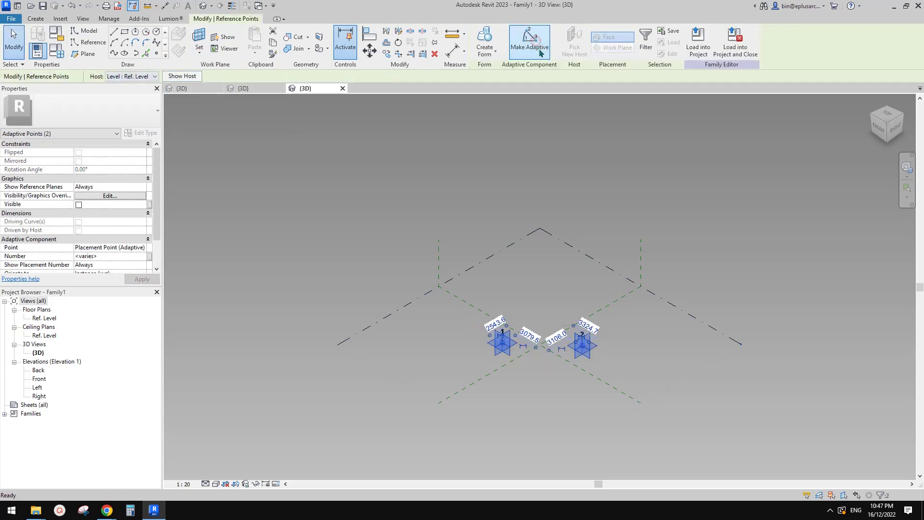
Connect the two adaptive points with a spline through points and turn it into a reference line
scroll(562, 352, "up", 2)
left_click(114, 54)
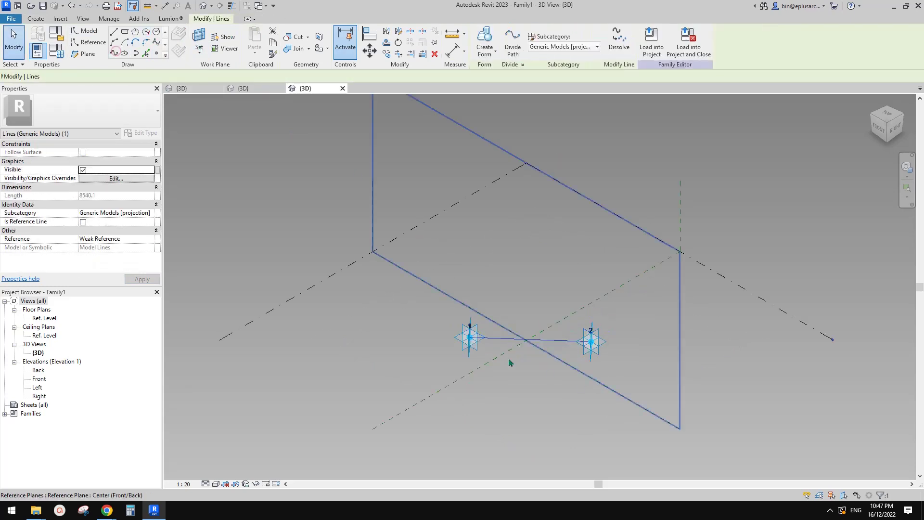
left_click(83, 222)
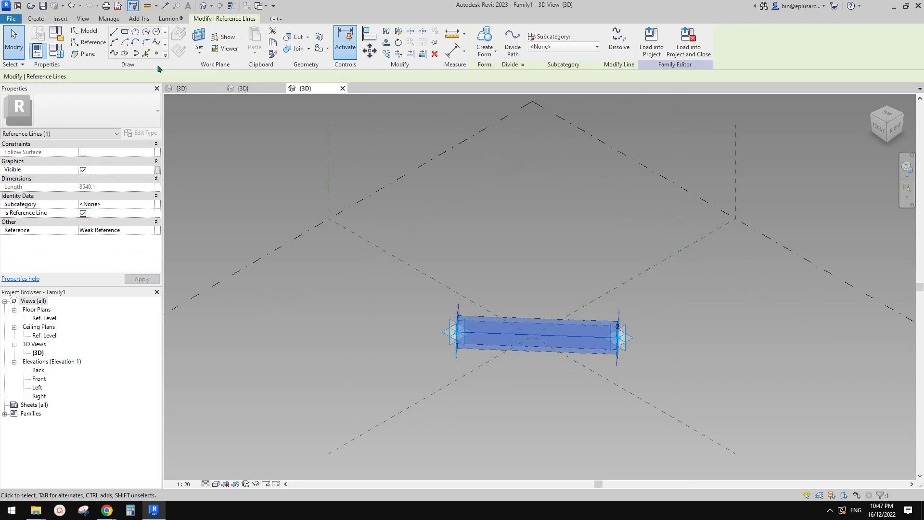
Place a reference point on the reference line, closer to adaptive point 1 than to the line's middle
left_click(156, 53)
middle_click_drag(410, 245, 484, 260, "shift")
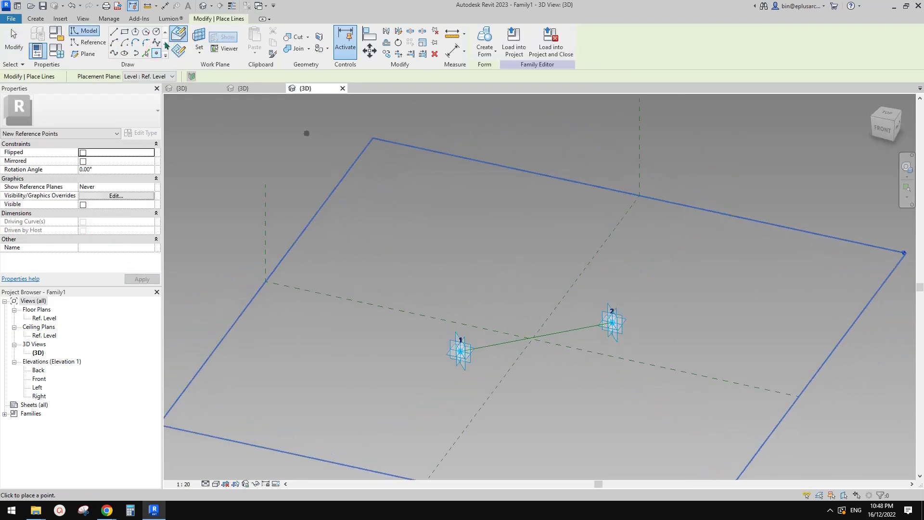
scroll(495, 360, "up", 5)
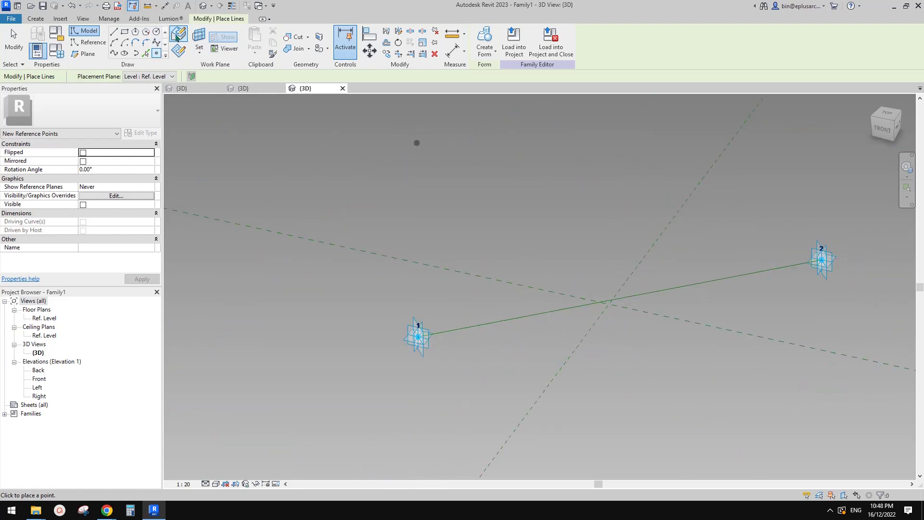
left_click(493, 322)
left_click(89, 42)
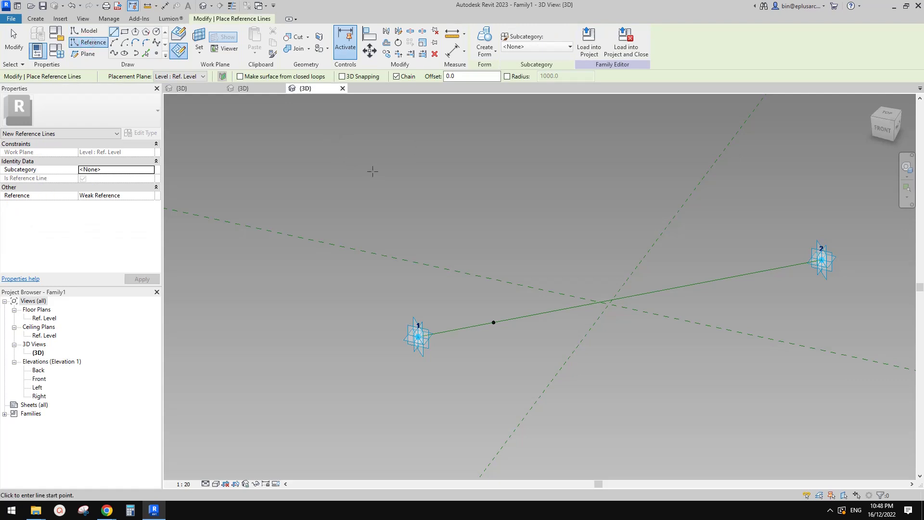
middle_click_drag(562, 326, 510, 350, "shift")
key("Escape")
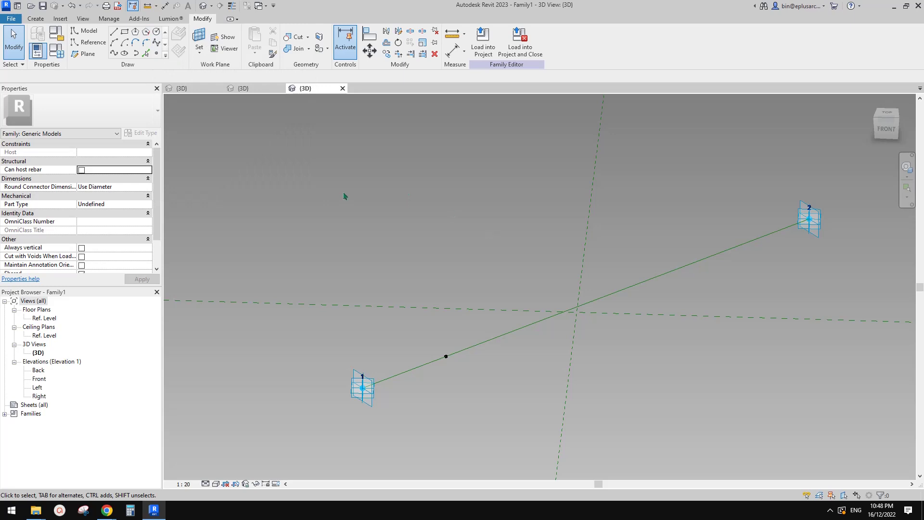
Sketch a rectangle of reference lines about 480 mm wide and 360 mm high around the hosted reference point, using its work plane
middle_click_drag(325, 203, 323, 198)
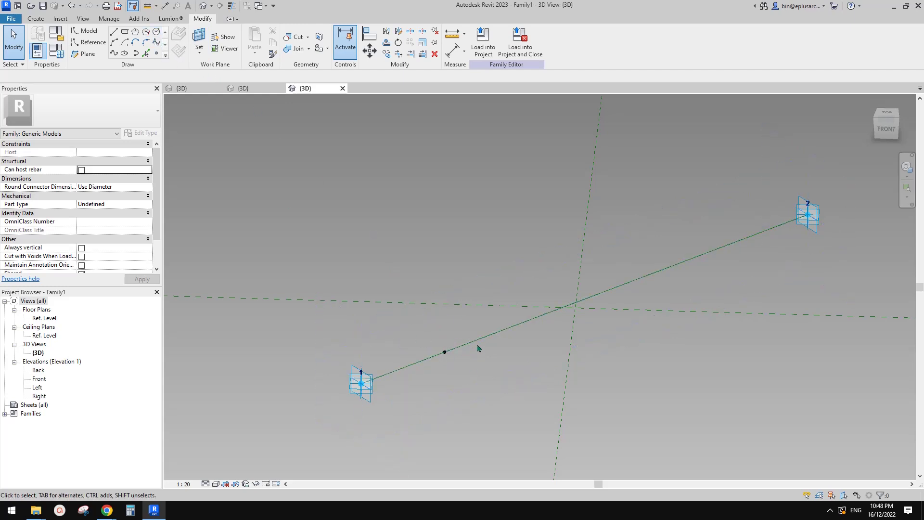
middle_click_drag(453, 350, 471, 322)
scroll(471, 322, "up", 1)
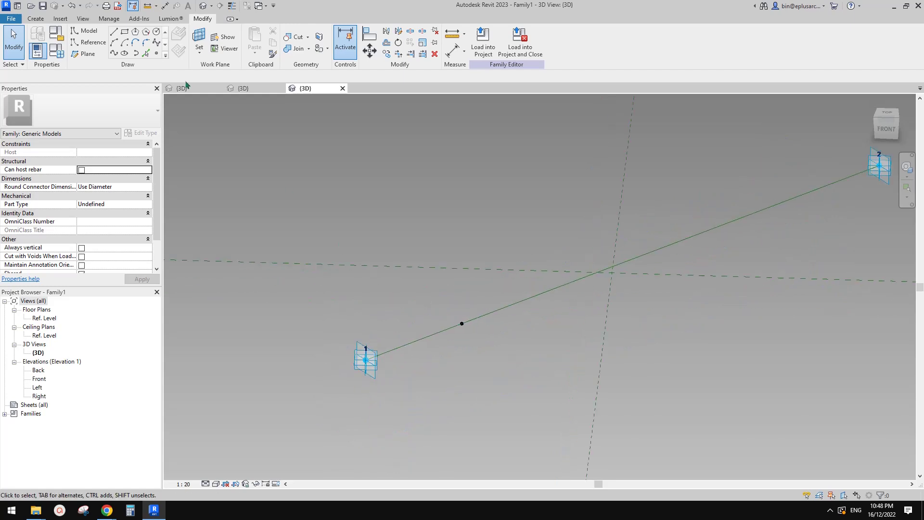
middle_click_drag(379, 275, 370, 281)
scroll(370, 281, "up", 1)
middle_click_drag(436, 271, 427, 290)
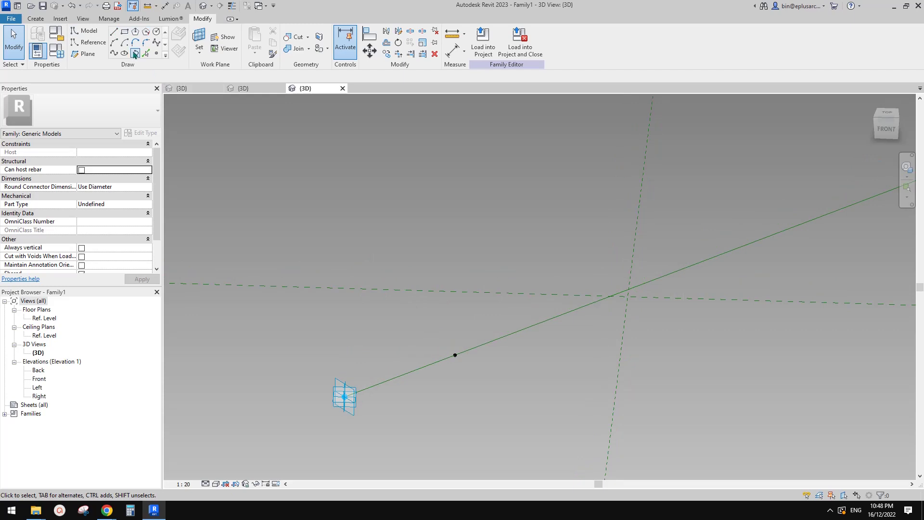
left_click(124, 34)
middle_click_drag(329, 180, 326, 165)
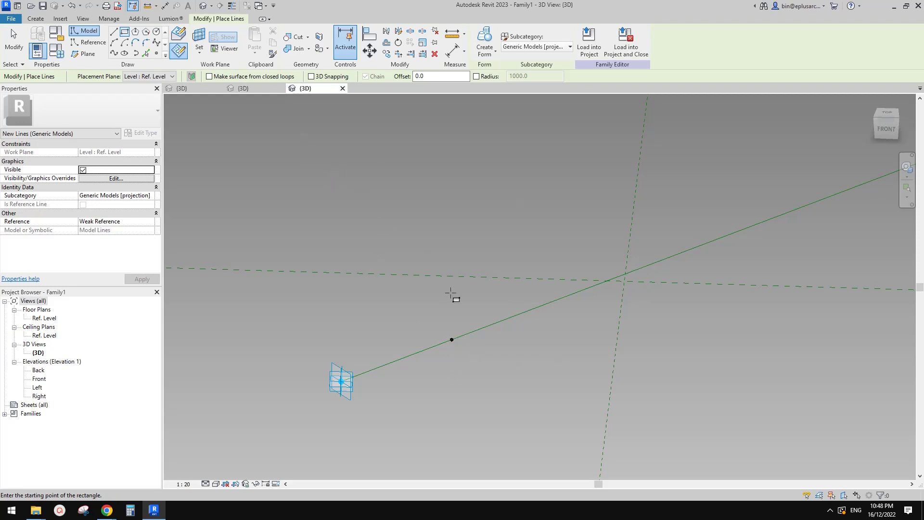
middle_click_drag(341, 203, 335, 204)
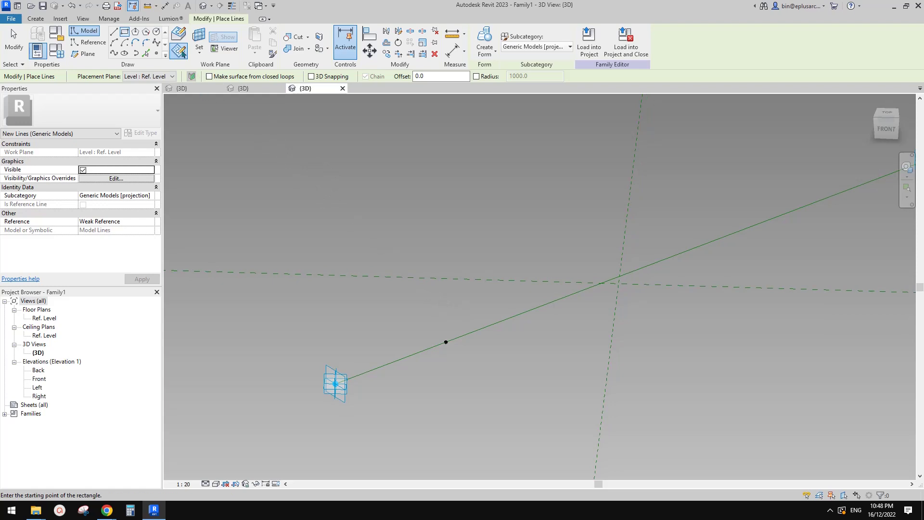
key("Escape")
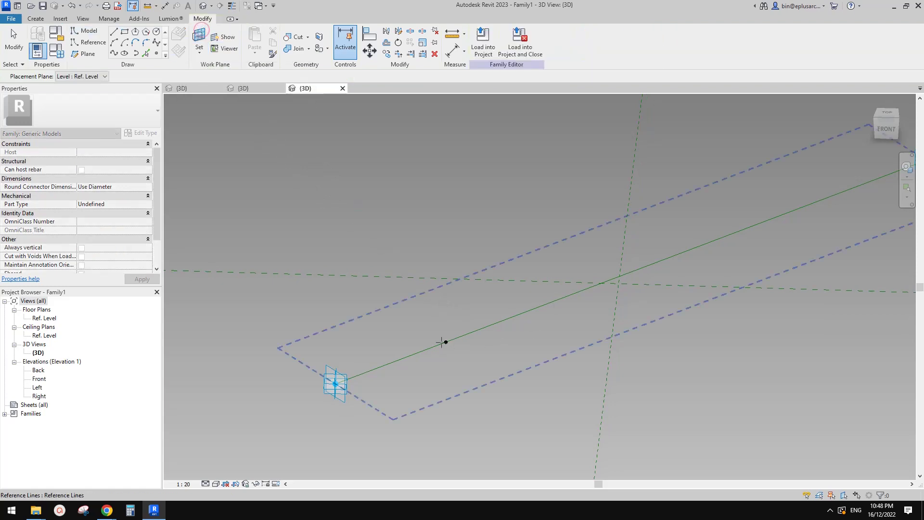
left_click(446, 342)
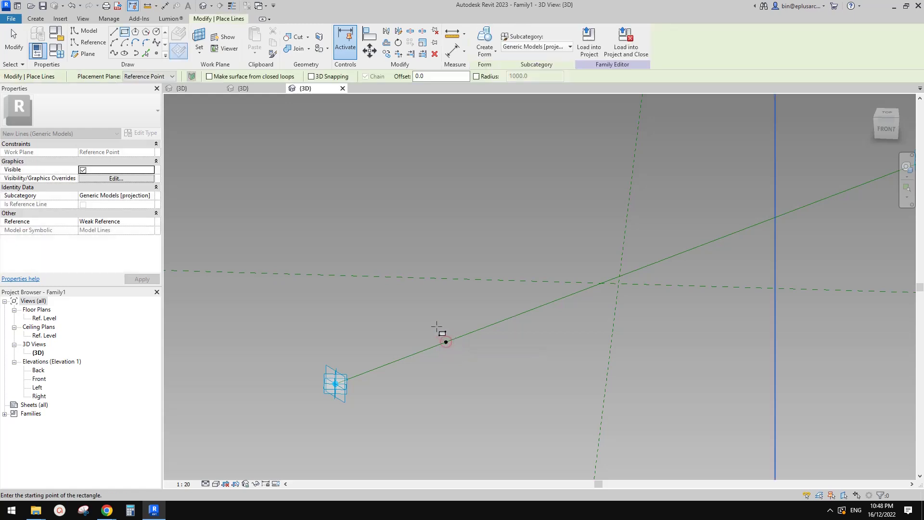
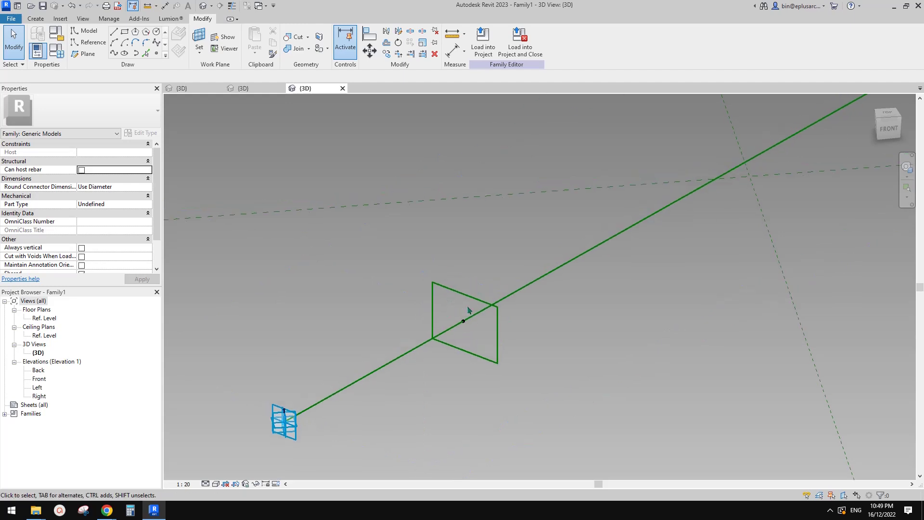
left_click(499, 332)
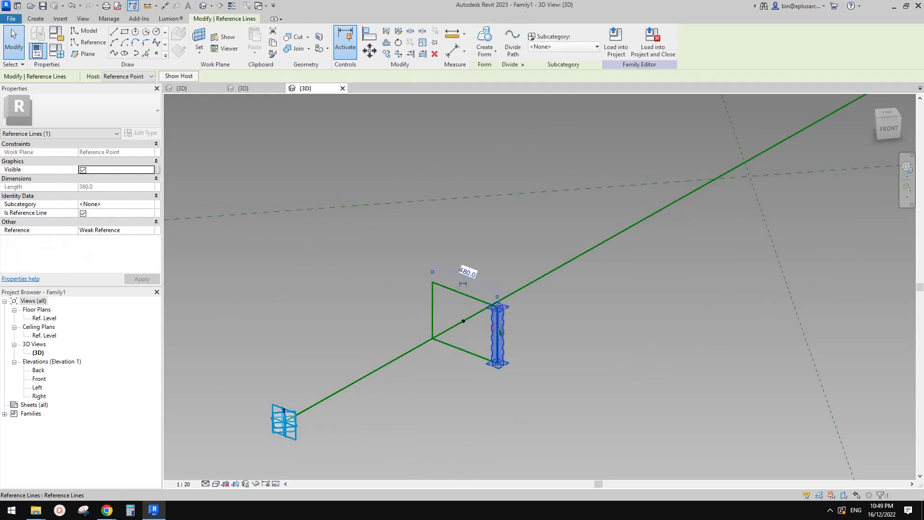
Make the rectangle's overall width dimension permanent and place it clear above the profile
middle_click_drag(530, 320, 510, 272)
key("Delete")
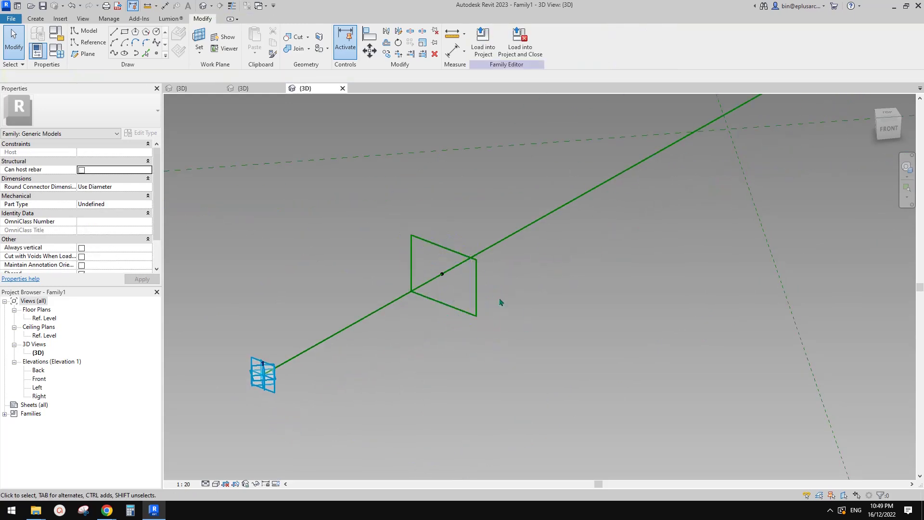
left_click(470, 285)
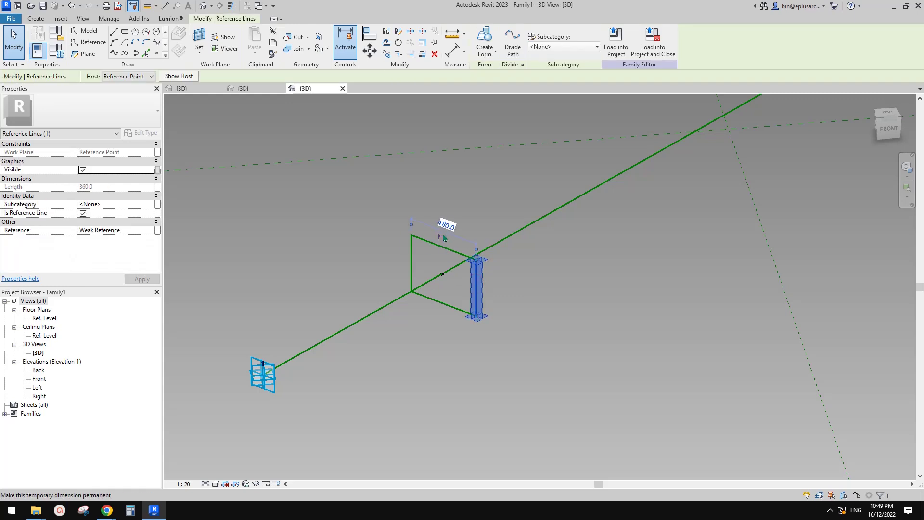
middle_click_drag(444, 216, 481, 220)
scroll(481, 220, "up", 2)
key("Delete")
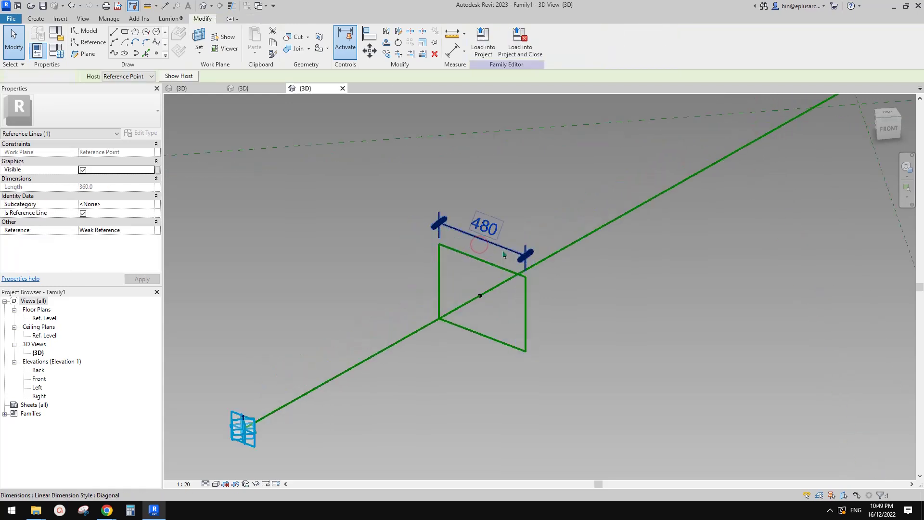
left_click_drag(483, 231, 476, 170)
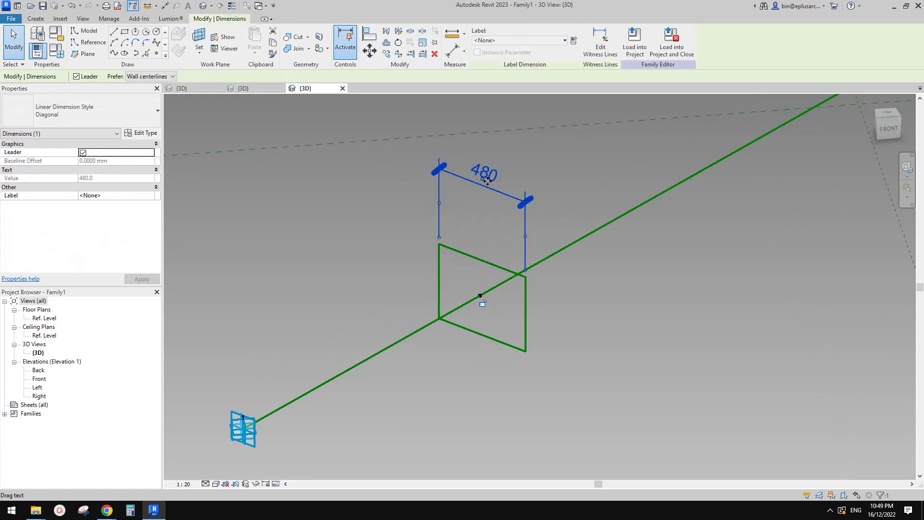
middle_click_drag(502, 242, 544, 283)
left_click(488, 254)
scroll(488, 222, "down", 1)
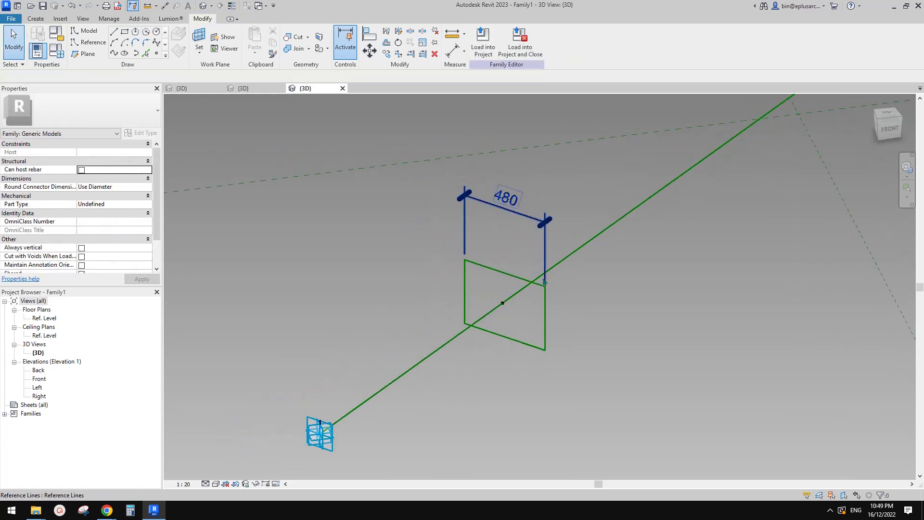
Add the hosted reference point as a middle witness line to the rectangle's width dimension
key("Tab")
left_click(506, 307)
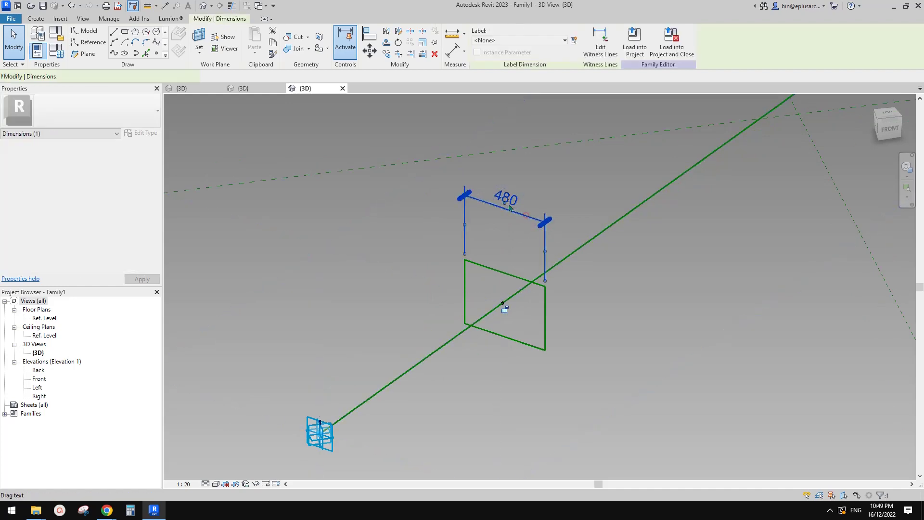
scroll(506, 305, "up", 2)
middle_click_drag(509, 305, 475, 310)
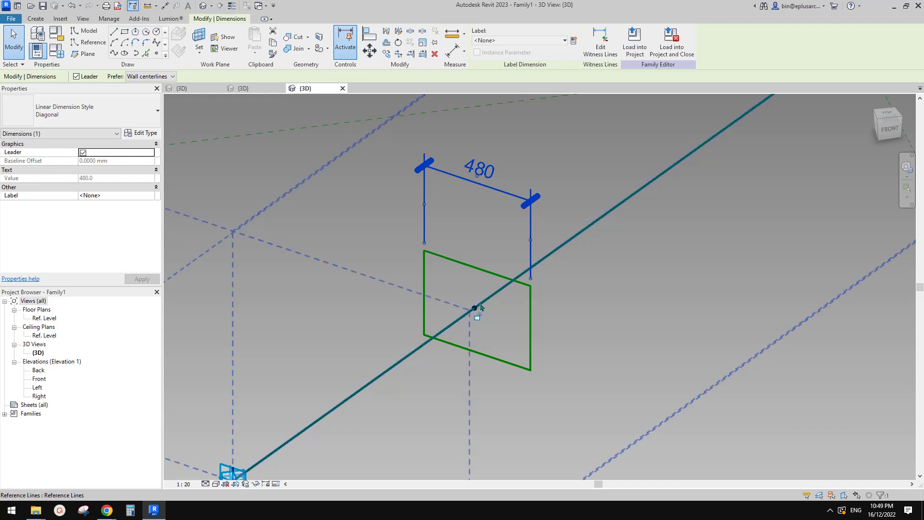
middle_click_drag(475, 310, 449, 305)
left_click(489, 215)
left_click(486, 192)
scroll(486, 196, "down", 1)
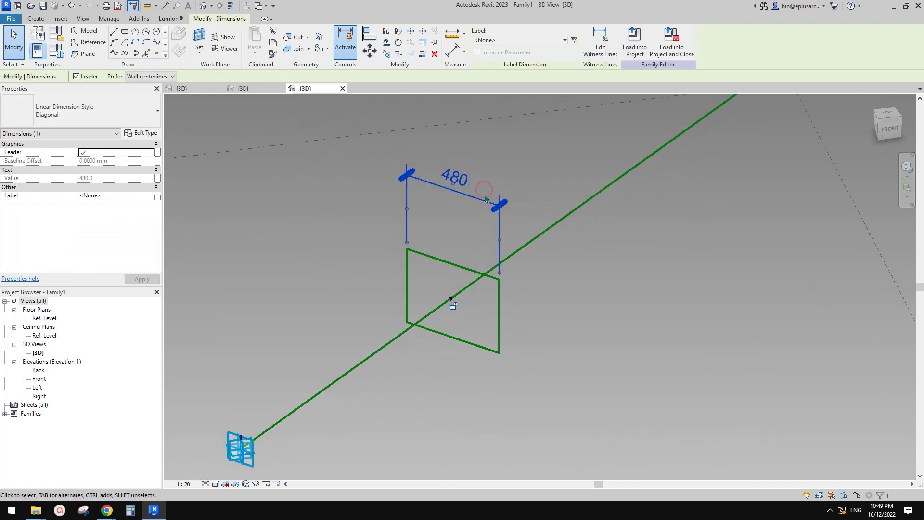
left_click(599, 49)
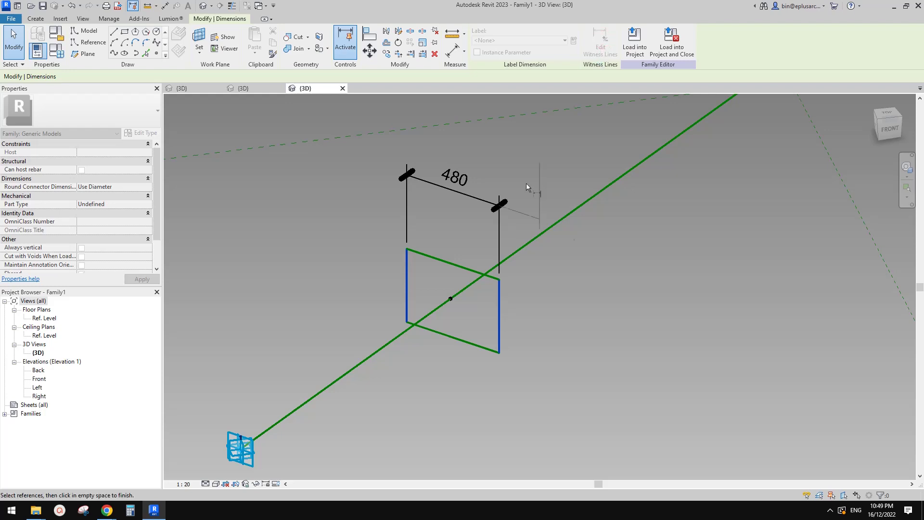
left_click(451, 299)
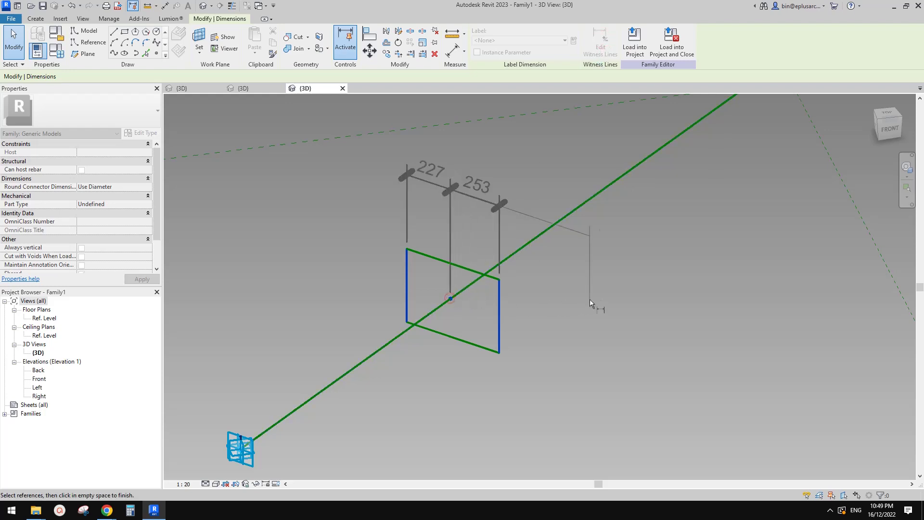
left_click(598, 314)
Try to equalize the two width dimension segments about the hosted reference point and delete the dimension
left_click(455, 263)
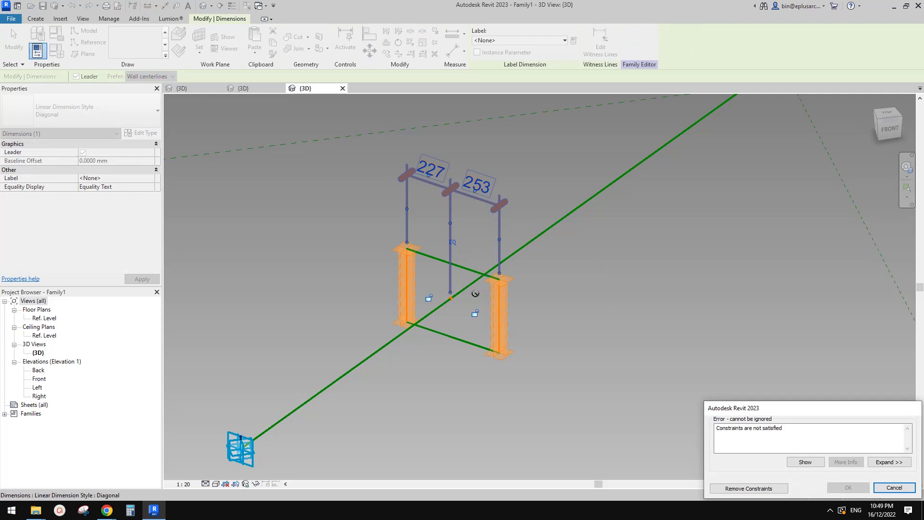
key("Return")
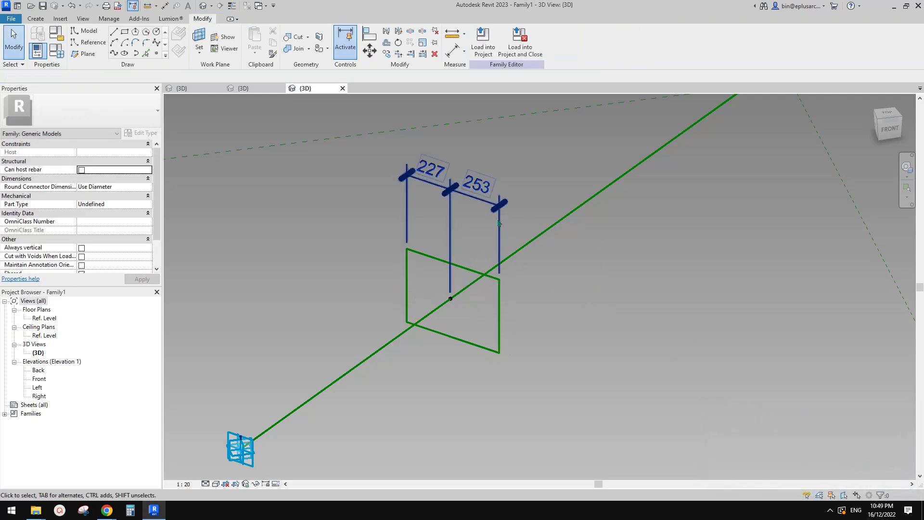
key("Delete")
Dimension the distance from the hosted reference point to the rectangle's right vertical edge
key("Tab")
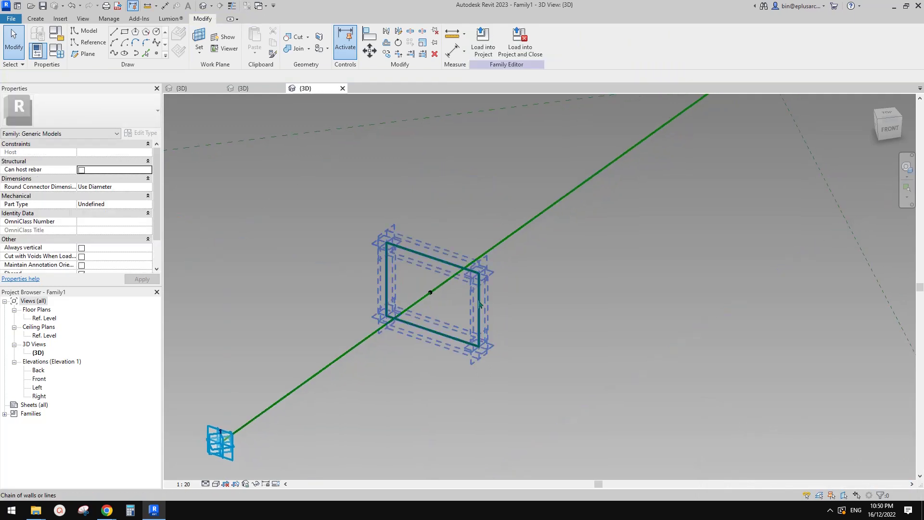
middle_click(483, 303)
middle_click(483, 303)
scroll(533, 354, "up", 9)
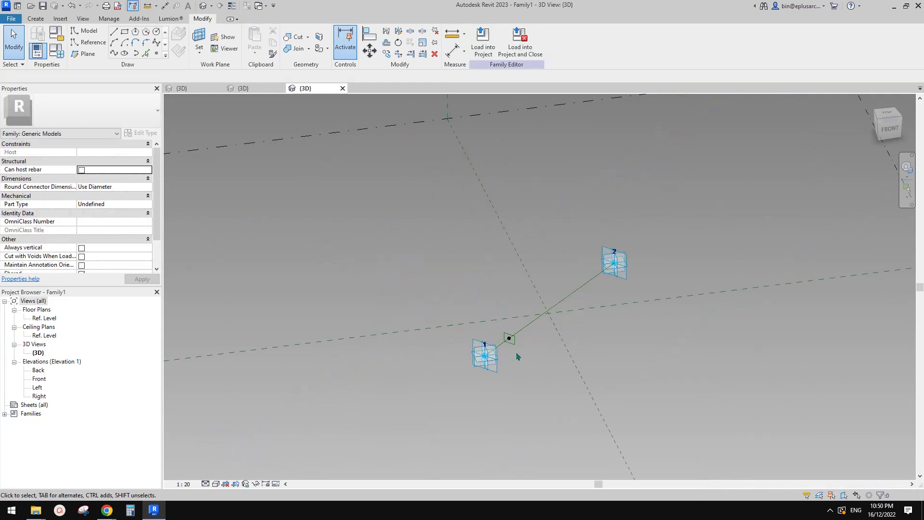
key("Tab")
left_click(513, 310)
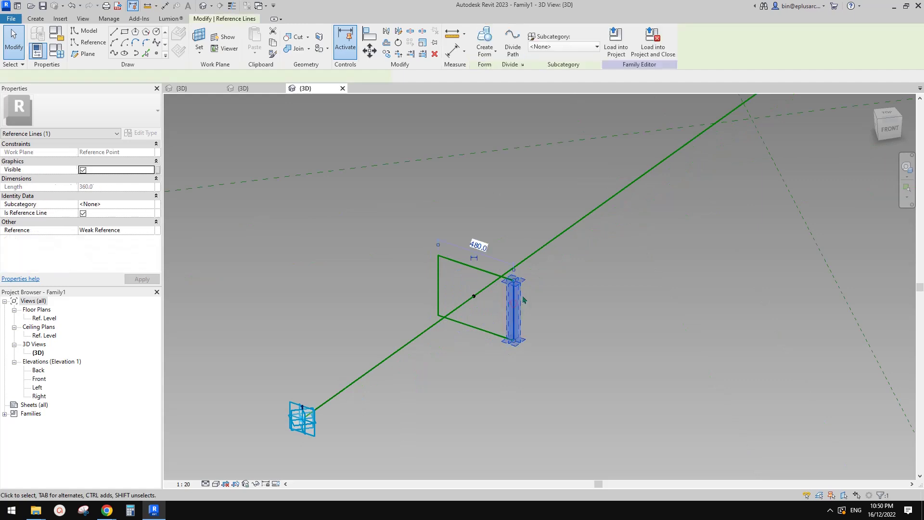
scroll(517, 303, "up", 2)
left_click_drag(421, 254, 451, 302)
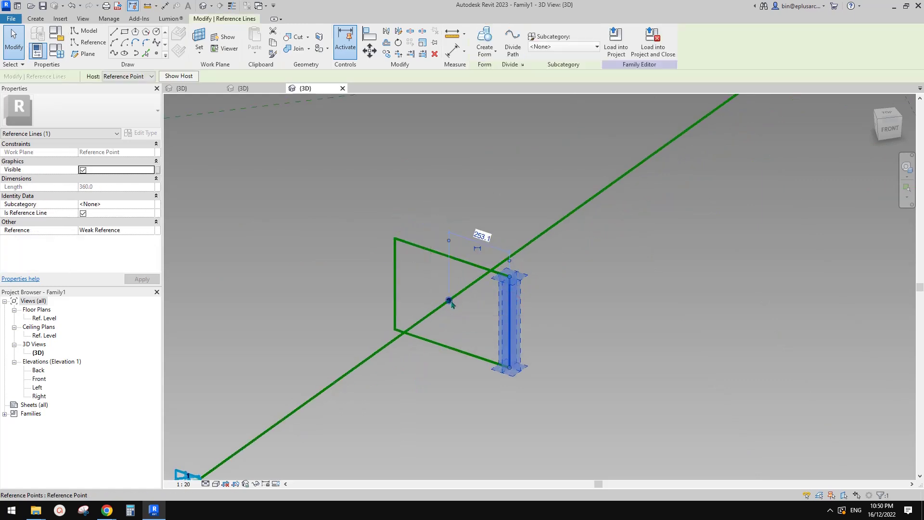
Dimension the rectangle's left vertical edge from the hosted reference point and move the dimension above the profile
left_click(395, 285)
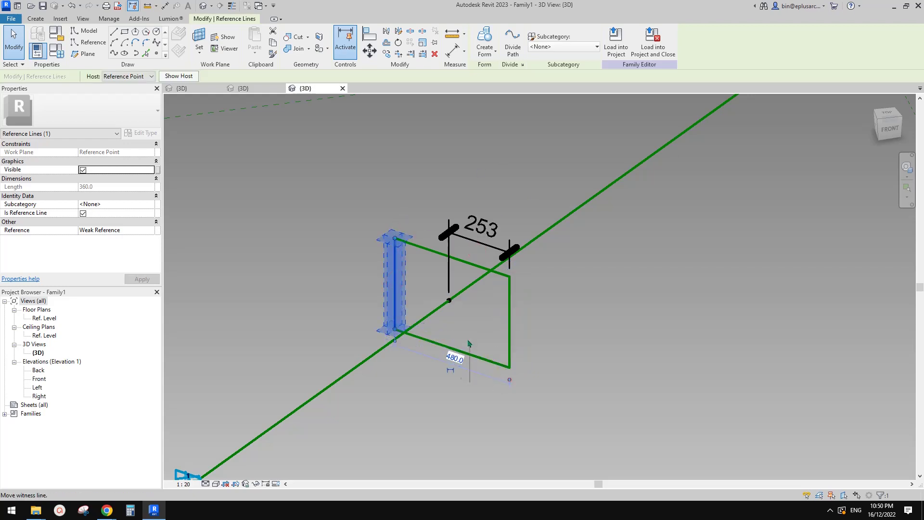
left_click_drag(447, 304, 448, 302)
left_click(420, 361)
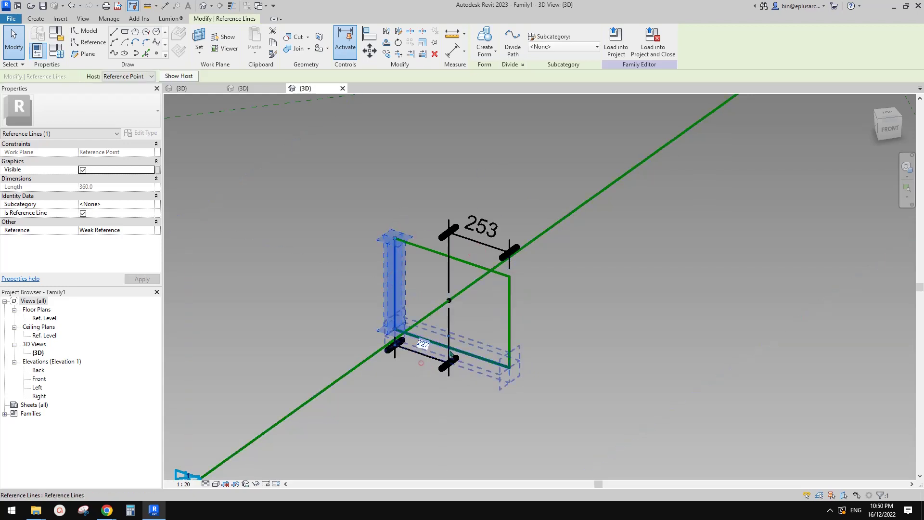
left_click_drag(421, 363, 435, 229)
Label the left half-width dimension with a new type-based family parameter HW, and assign HW to the right half-width dimension
left_click(501, 211)
left_click(427, 201)
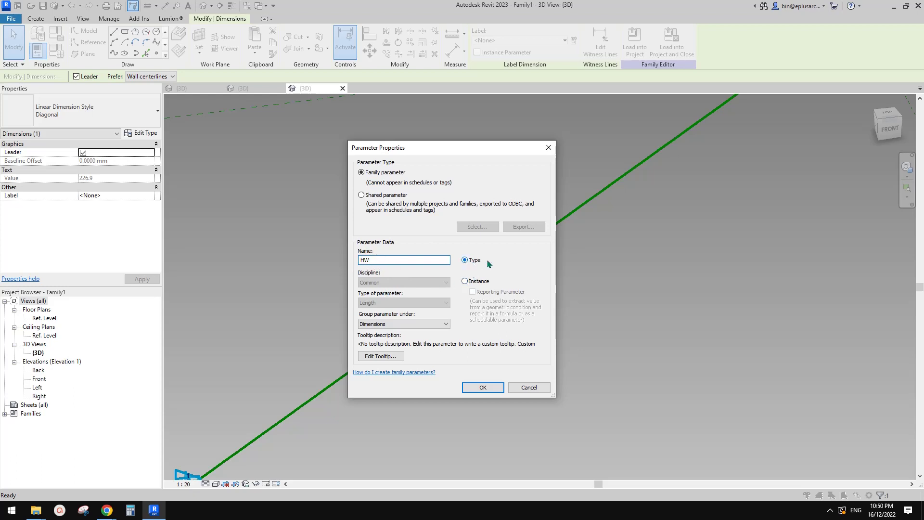
left_click(483, 387)
left_click(482, 226)
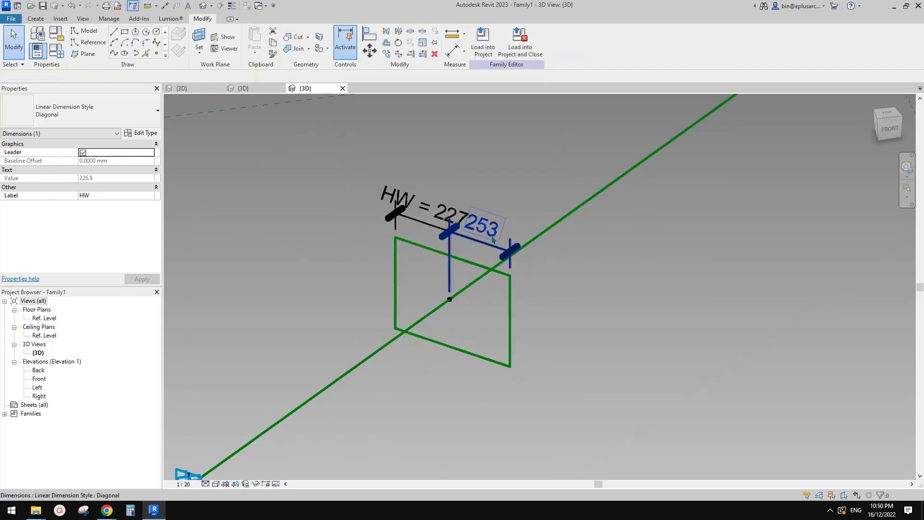
left_click(528, 40)
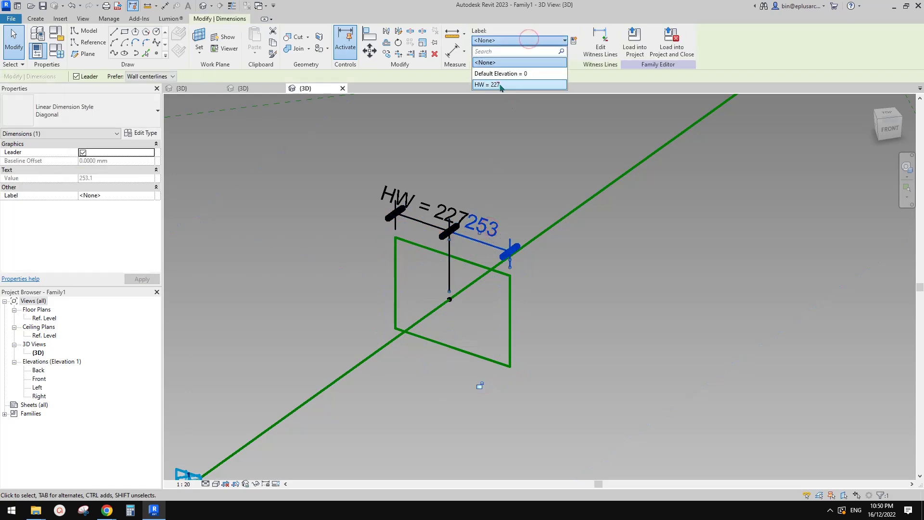
left_click(501, 85)
left_click(479, 384)
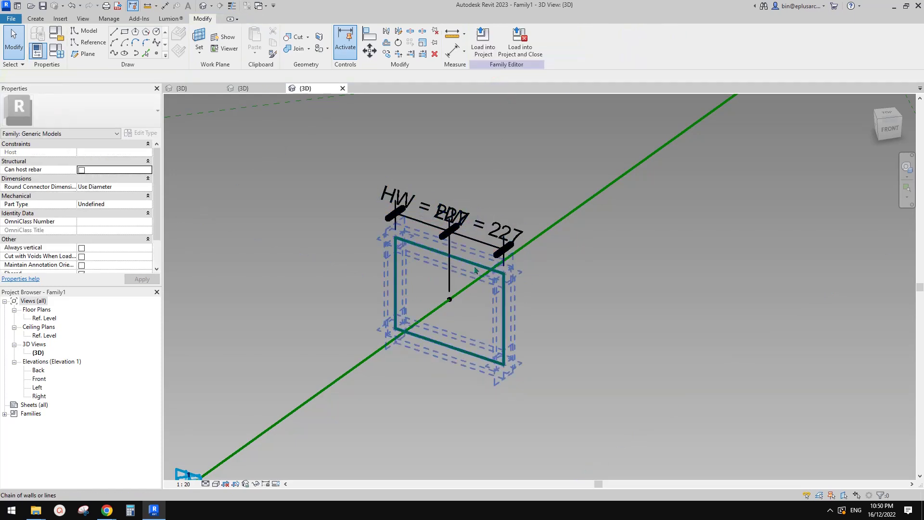
Flex the rectangle's width by moving its right edge outward and back inward until HW equals 180
left_click(503, 313)
left_click_drag(485, 309, 514, 308)
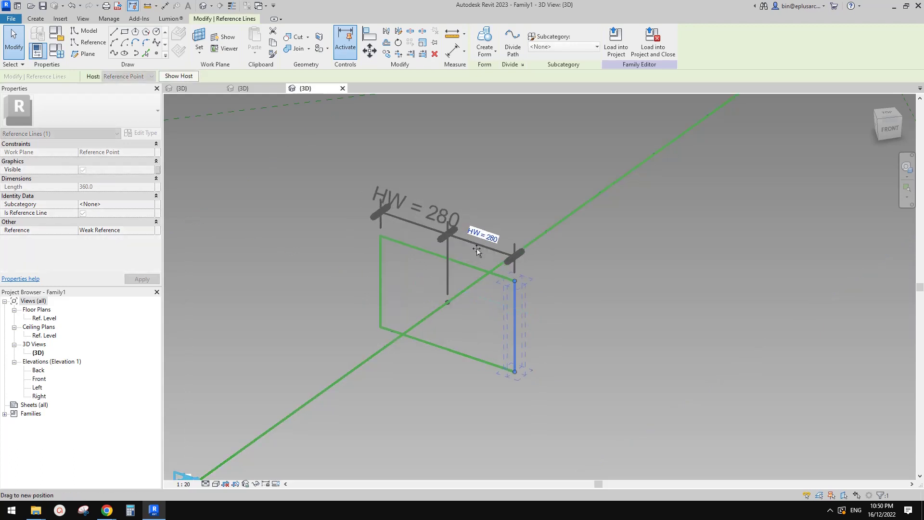
left_click(587, 284)
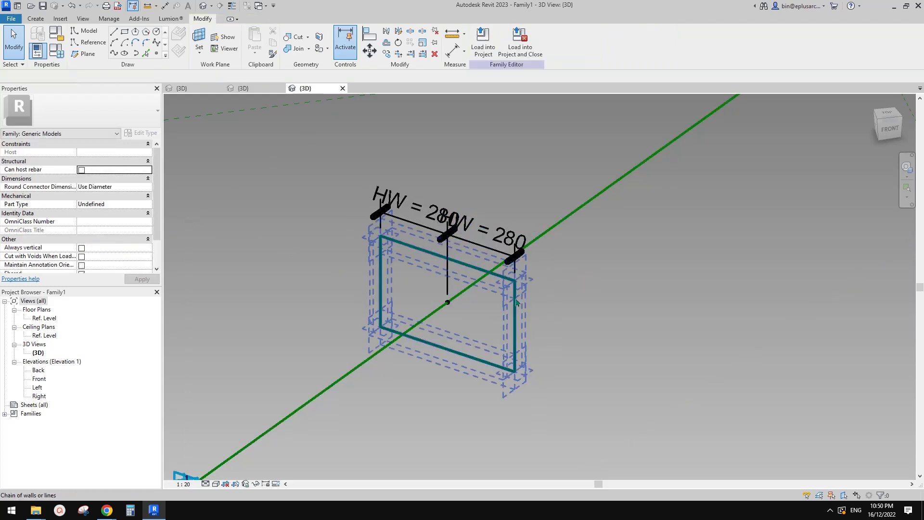
left_click_drag(516, 305, 493, 299)
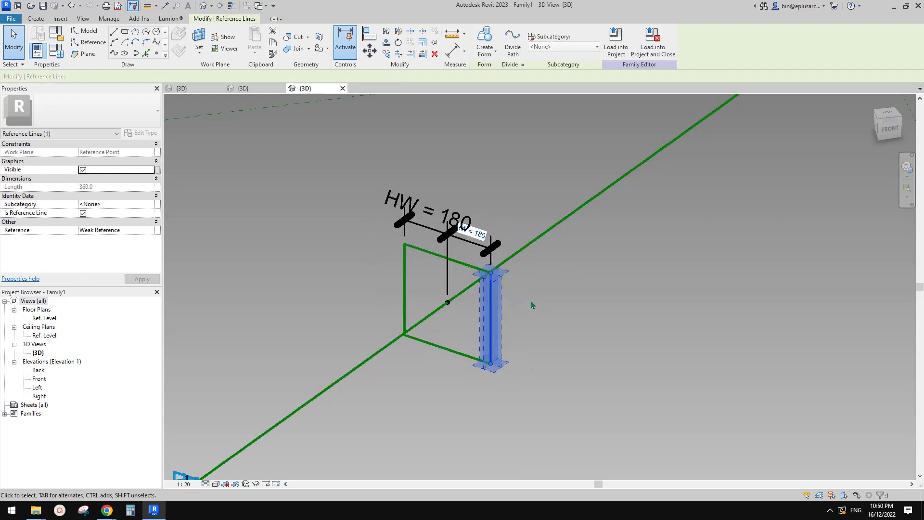
left_click(544, 280)
Dimension the rectangle's top and bottom edges separately from the hosted reference point
scroll(545, 274, "down", 3)
middle_click_drag(536, 304, 491, 291, "shift")
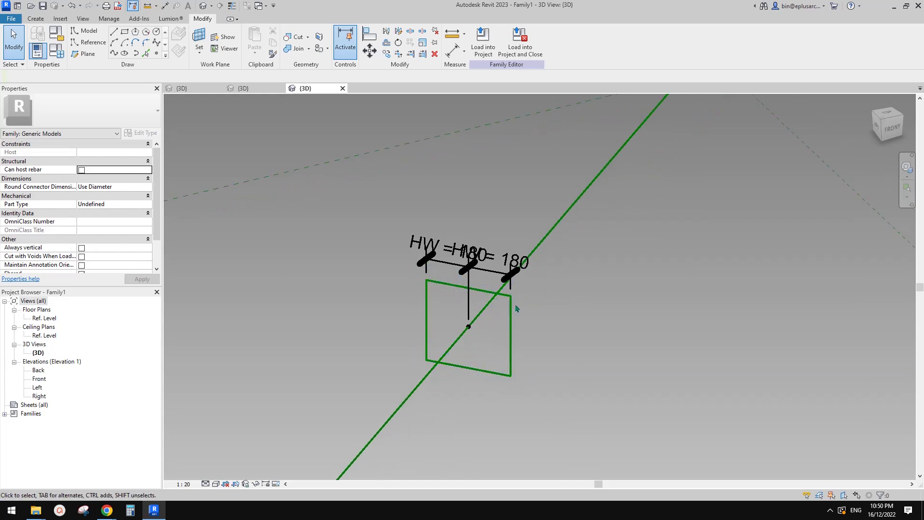
key("Tab")
key("Tab")
middle_click_drag(505, 293, 470, 304)
left_click(469, 297)
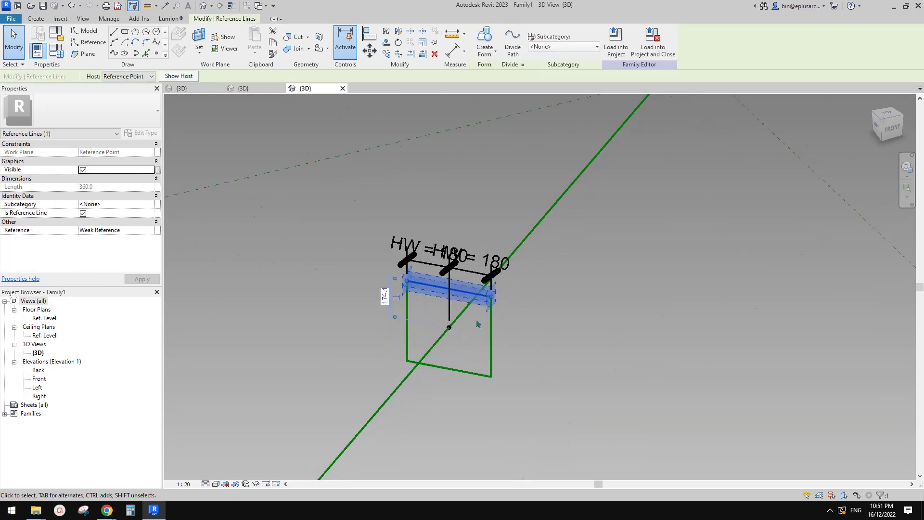
left_click(396, 299)
key("Escape")
key("Escape")
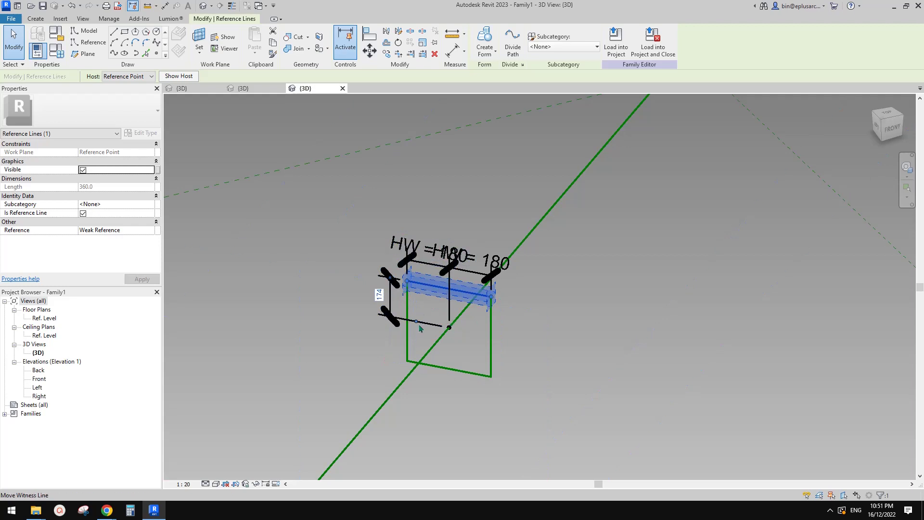
left_click(474, 378)
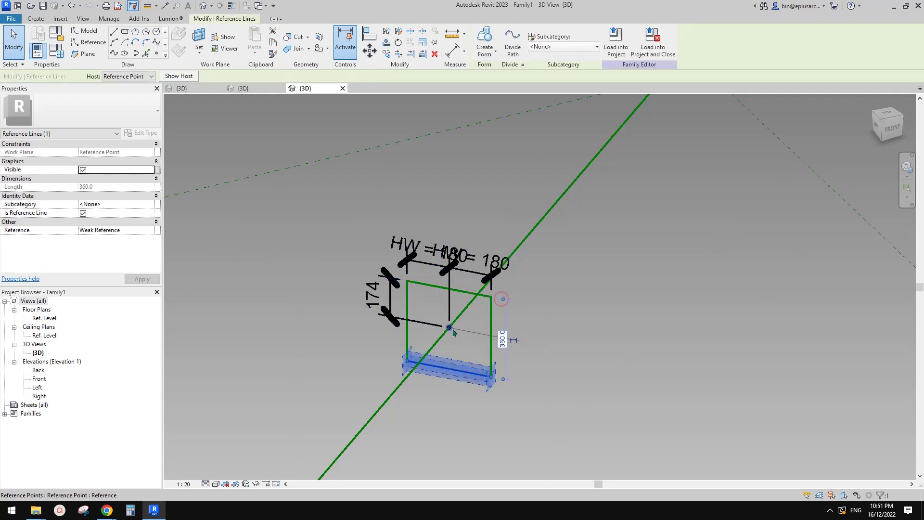
left_click(513, 360)
Label both half-height dimensions together with the existing HW parameter
left_click(390, 295, "ctrl")
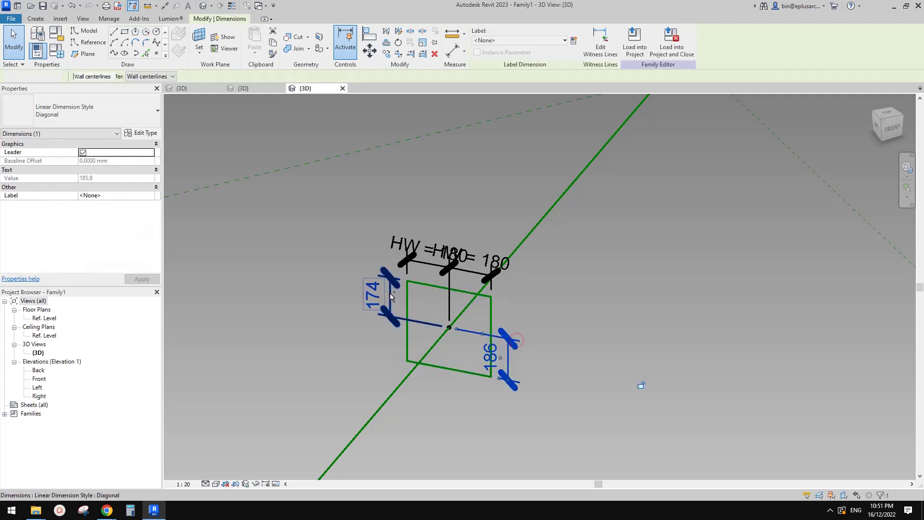
left_click(563, 41)
left_click(497, 84)
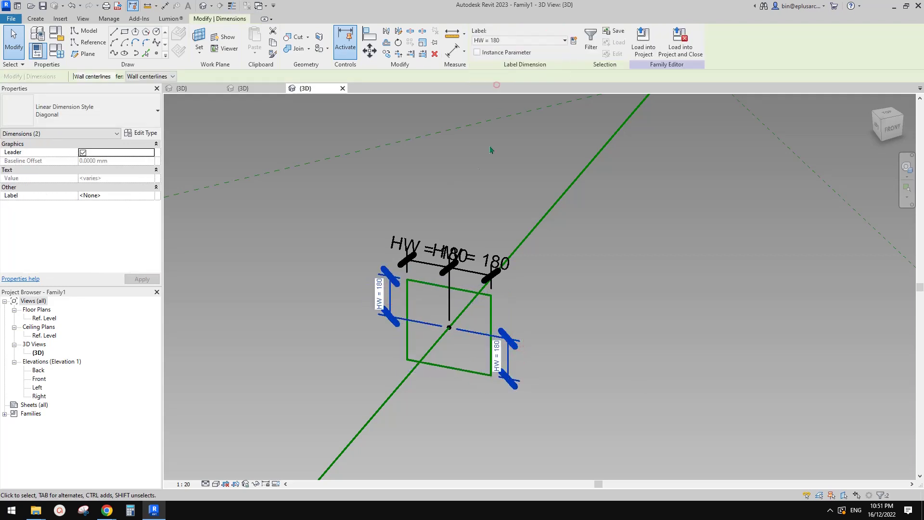
key("Escape")
Flex the square profile by moving its right edge, leaving HW at 180
middle_click_drag(514, 294, 547, 239)
key("Tab")
key("Tab")
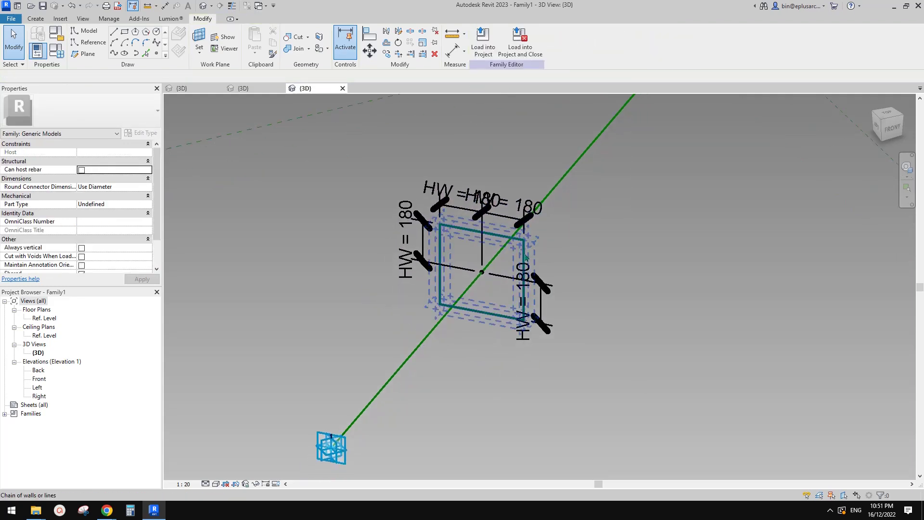
left_click(527, 257)
mouse_move(527, 256)
left_mouse_down()
mouse_move(589, 273)
mouse_move(512, 256)
mouse_move(526, 261)
left_mouse_up()
scroll(523, 267, "down", 3)
middle_click_drag(549, 271, 479, 363, "shift")
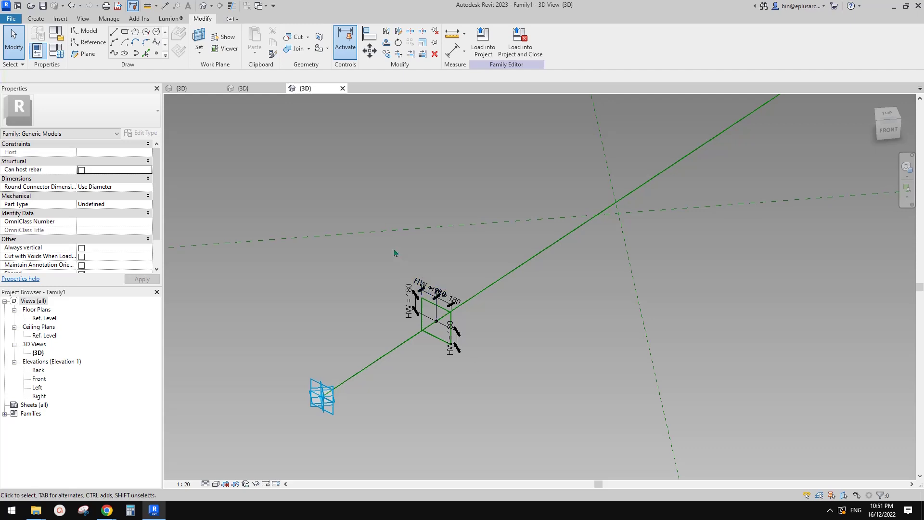
Copy the square profile with its reference point and HW dimensions to a free spot beside the original
left_click_drag(392, 248, 494, 381)
middle_click_drag(493, 382, 436, 314, "shift")
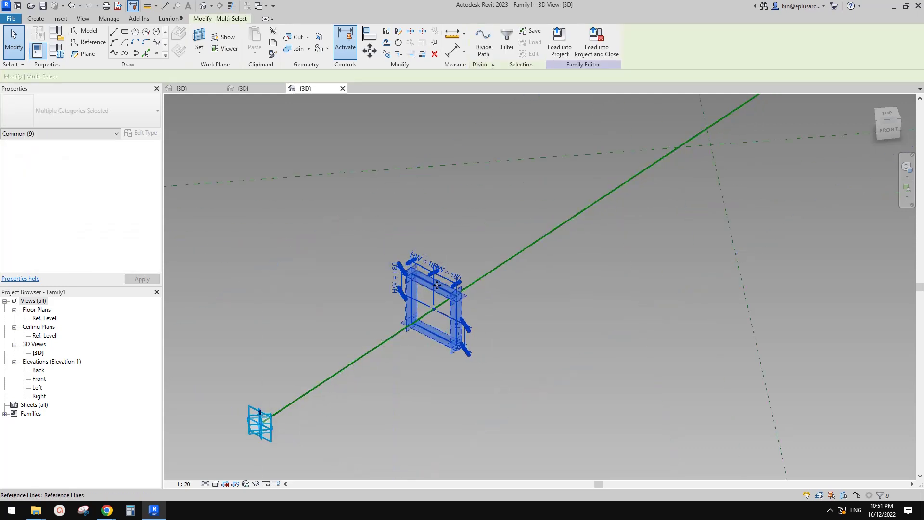
middle_click_drag(448, 298, 444, 267, "shift")
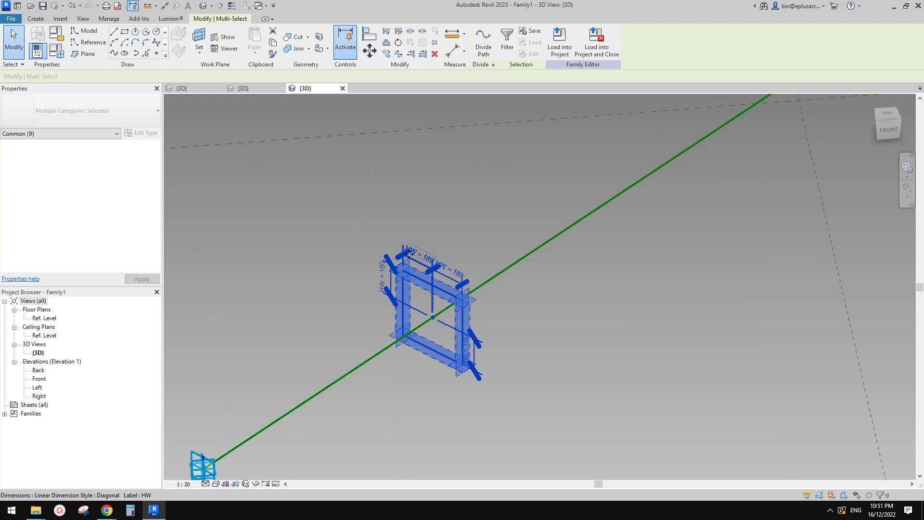
scroll(444, 269, "down", 3)
key("c")
key("o")
left_click(469, 300)
left_click(589, 294)
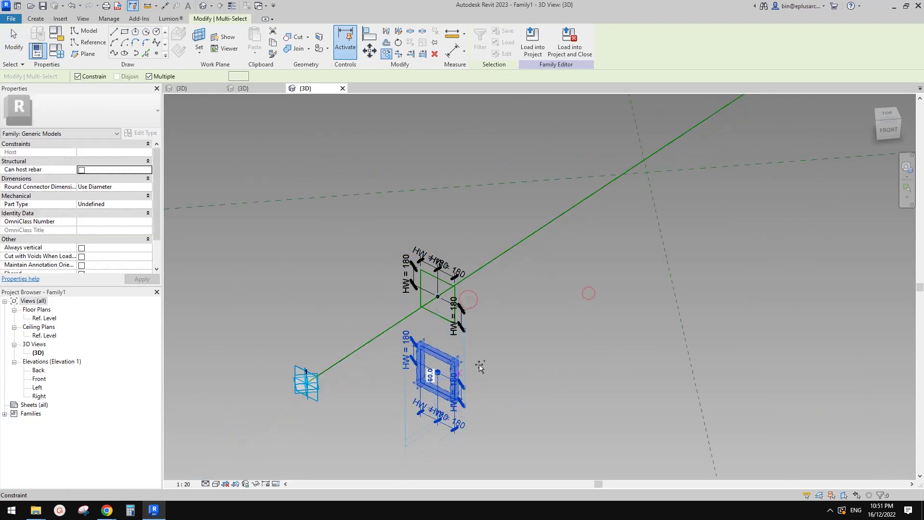
key("Escape")
Move the copied profile's reference point toward the far end and rehost it on the reference line
left_click_drag(441, 379, 666, 230)
scroll(482, 362, "down", 1)
middle_click_drag(482, 351, 386, 448)
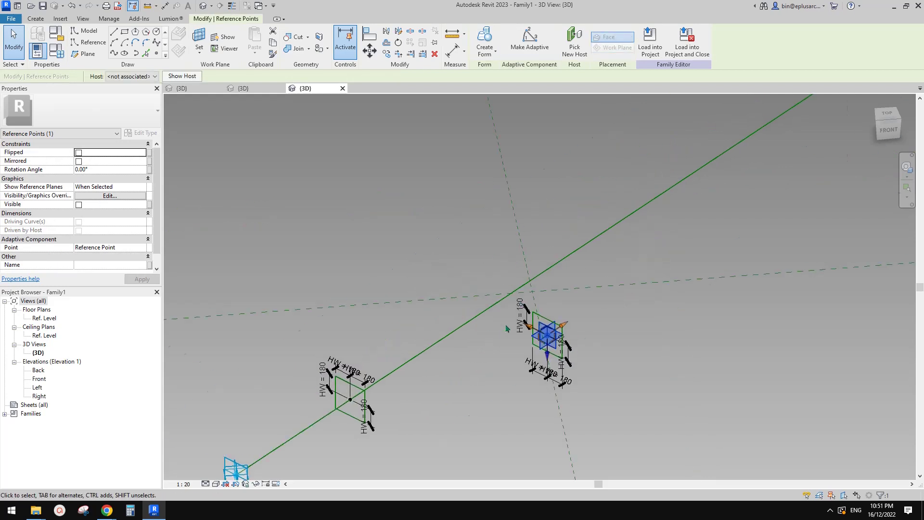
left_click(577, 51)
left_click(677, 187)
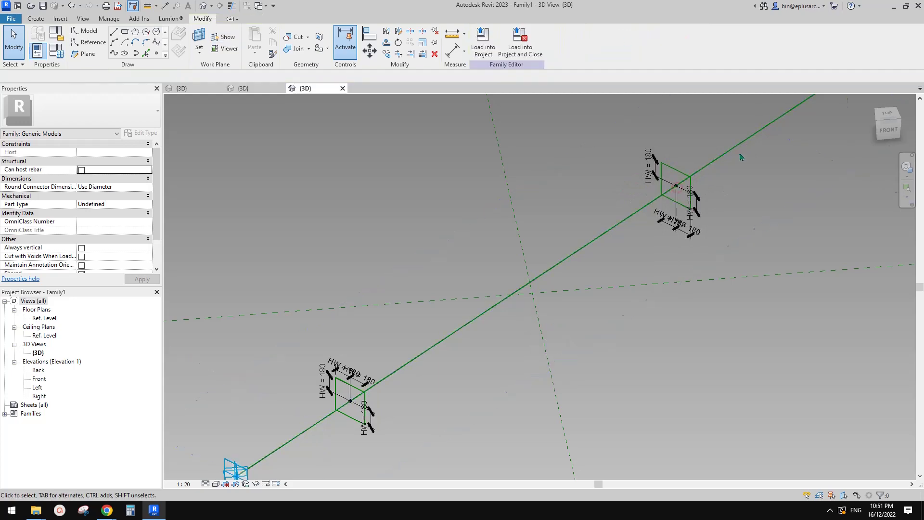
Create a solid form between the two square profiles hosted on the reference line
middle_click_drag(742, 157, 764, 171, "shift")
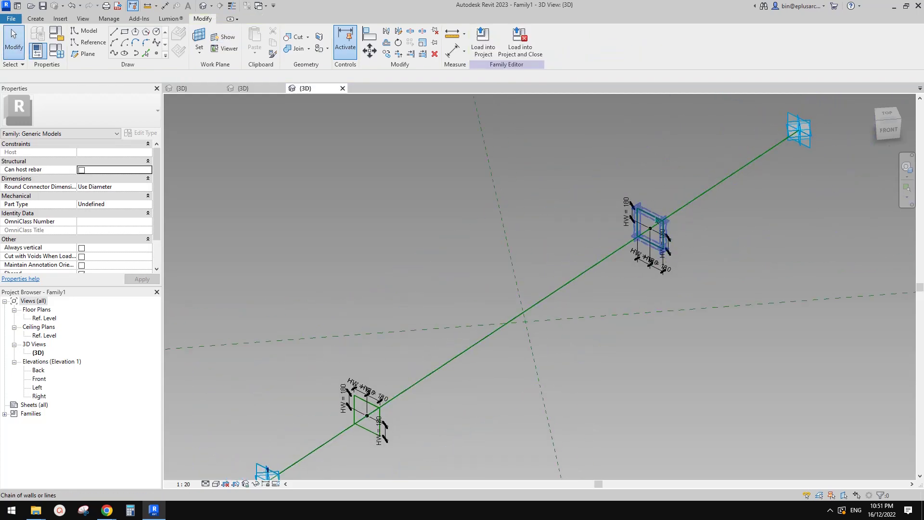
left_click(655, 217)
scroll(427, 373, "down", 1)
middle_click_drag(427, 373, 493, 308)
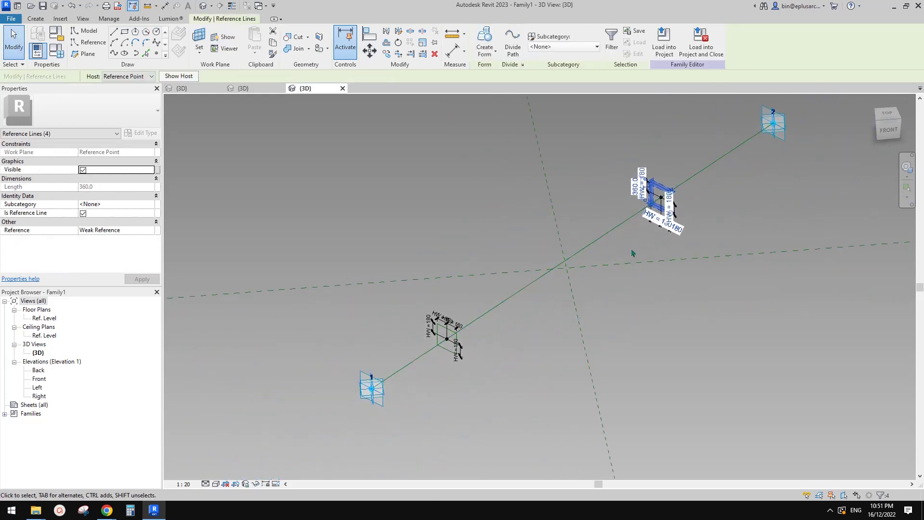
middle_click_drag(633, 253, 594, 297)
left_click(751, 186)
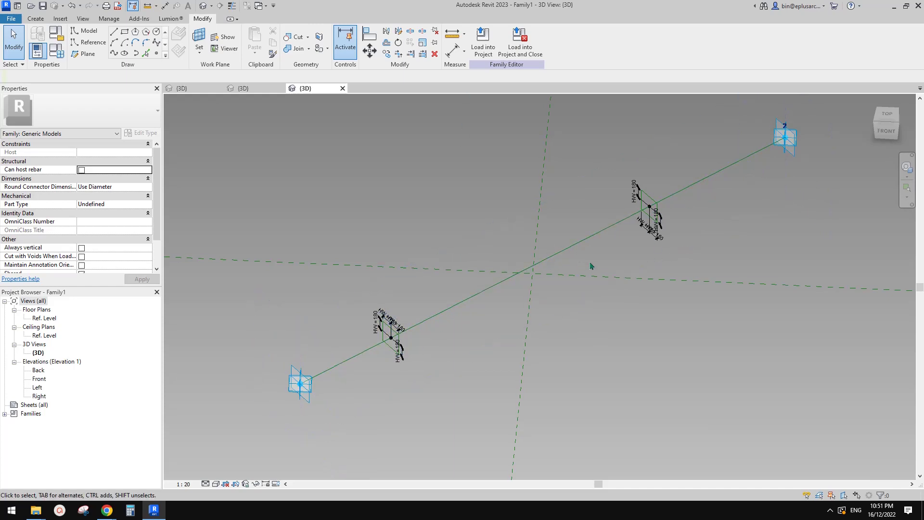
middle_click_drag(592, 266, 593, 253, "shift")
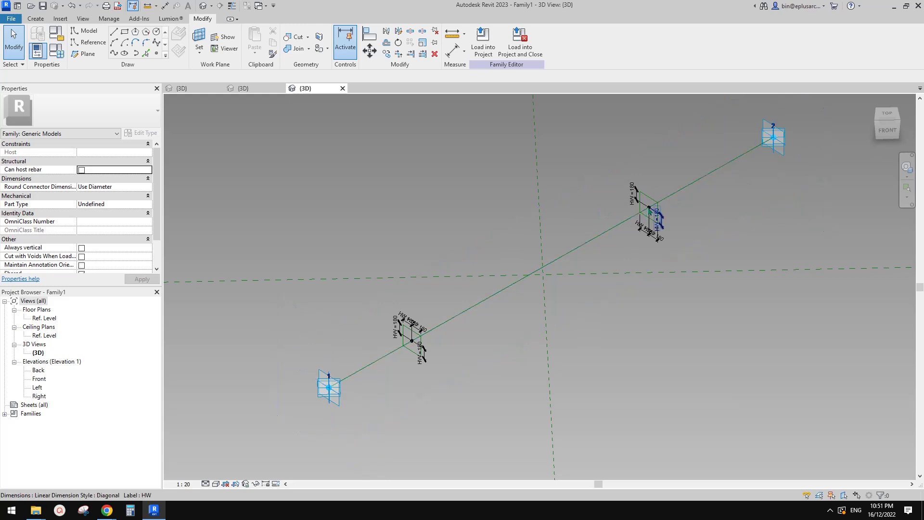
left_click(648, 202)
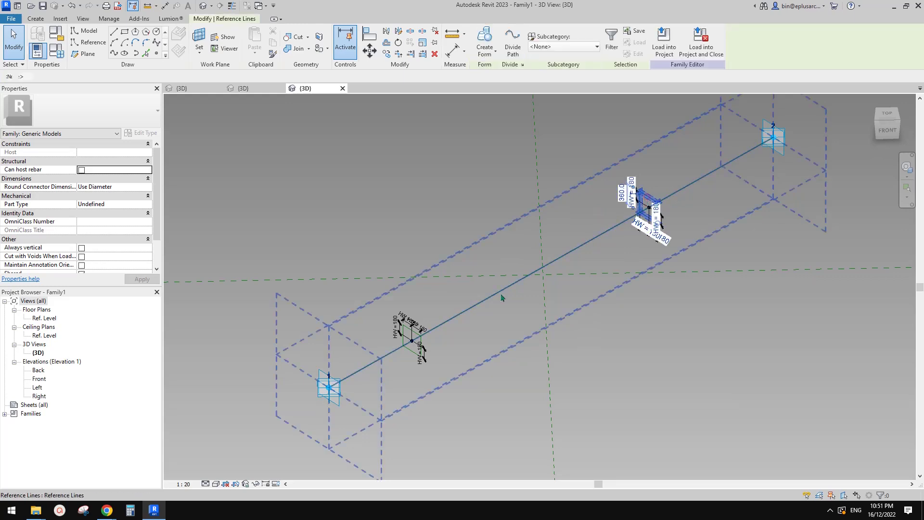
left_click(420, 346, "ctrl")
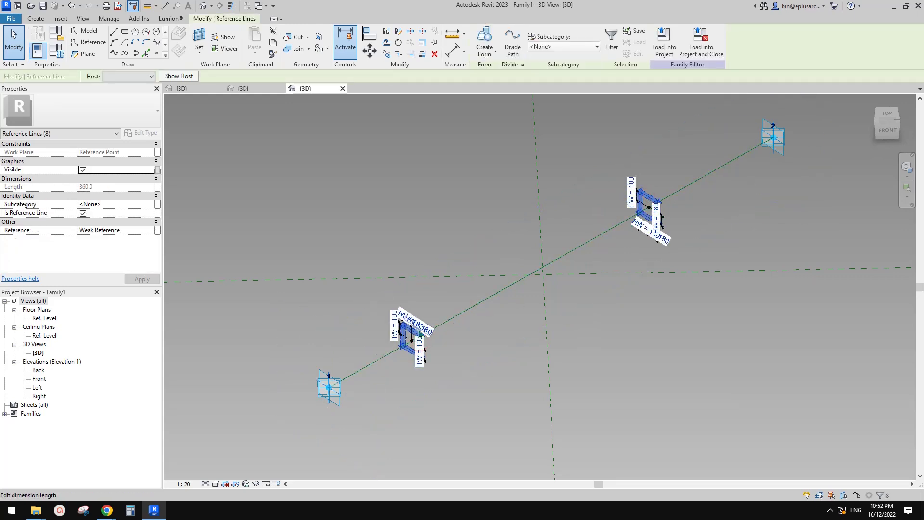
left_click(485, 38)
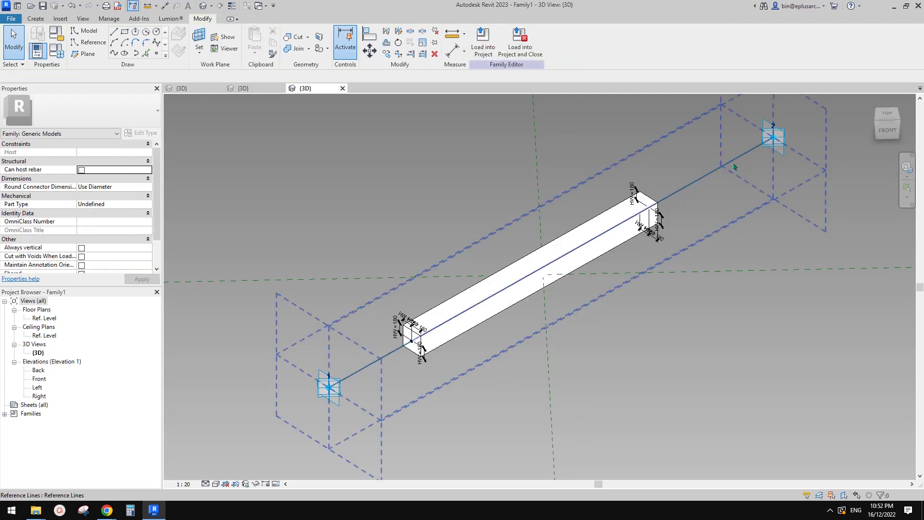
Move the near profile's reference point to the start of the reference line, at normalized curve parameter 0
scroll(710, 208, "down", 3)
middle_click_drag(710, 208, 669, 250)
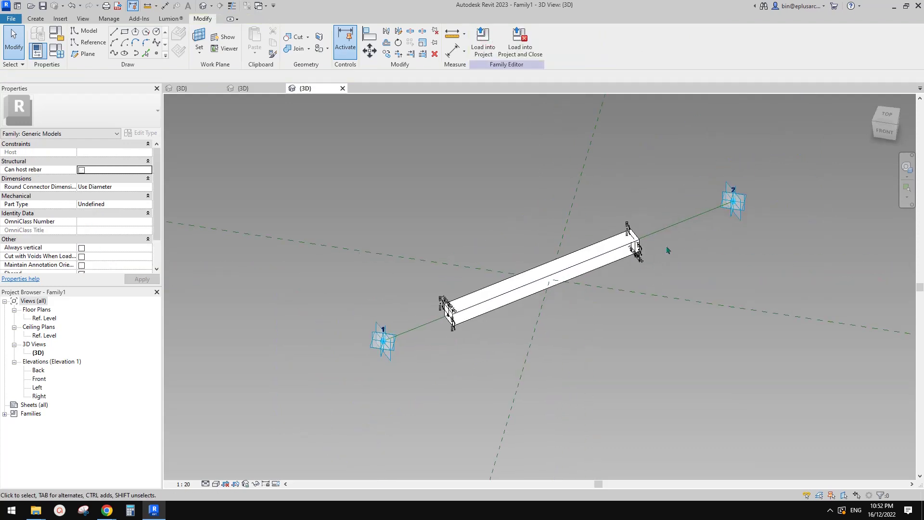
left_click(685, 220)
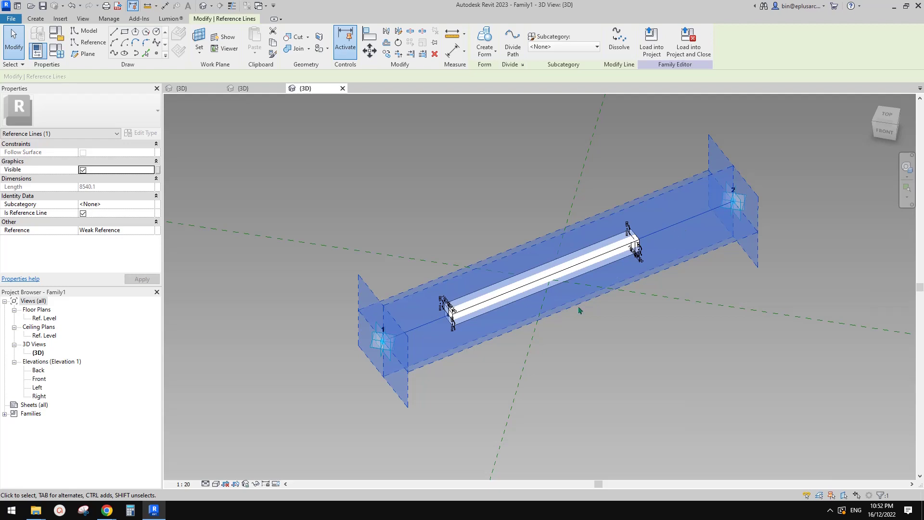
left_click(611, 302)
scroll(471, 305, "up", 3)
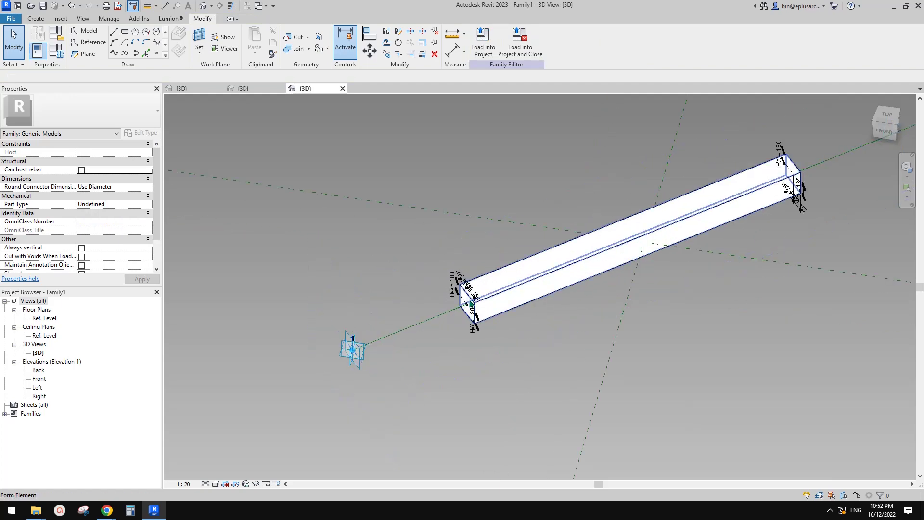
scroll(448, 306, "up", 5)
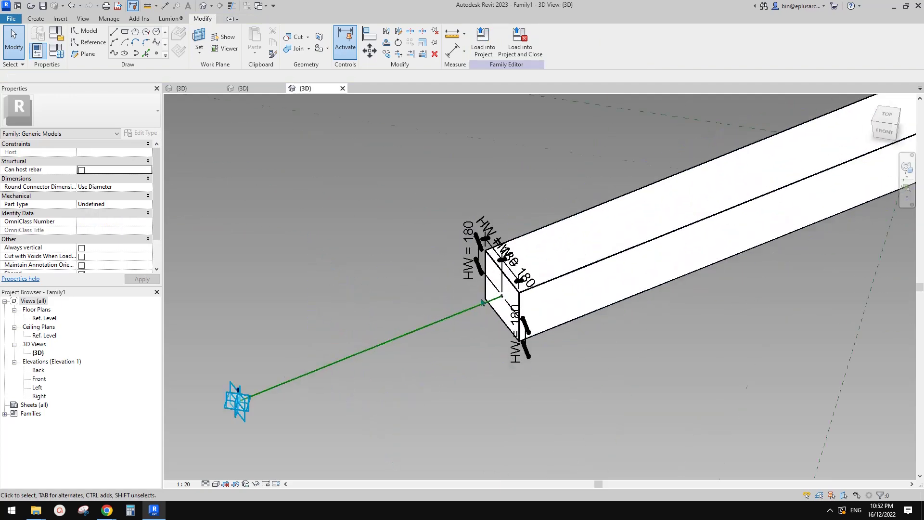
left_click(505, 295)
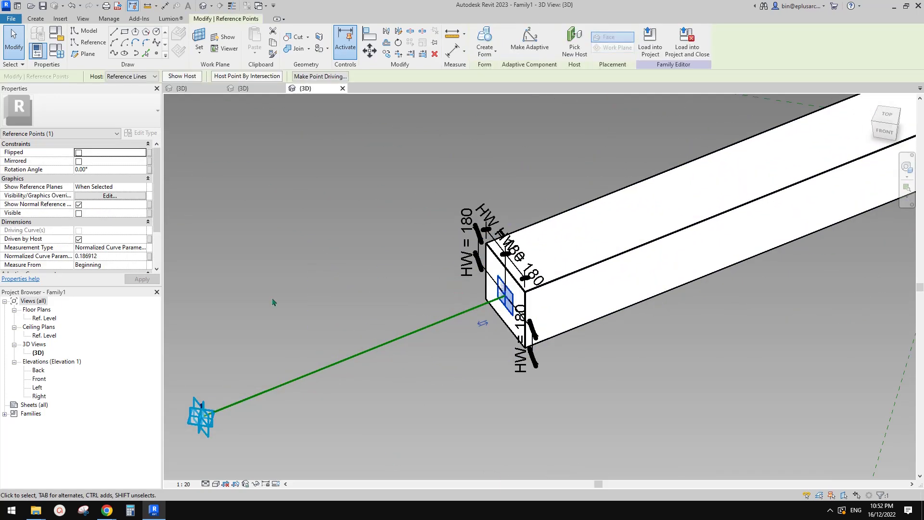
left_click_drag(506, 297, 177, 440)
scroll(891, 217, "down", 2)
Set the far profile point's normalized curve parameter to 1 so the form extends to the line's other end
middle_click_drag(890, 216, 501, 368)
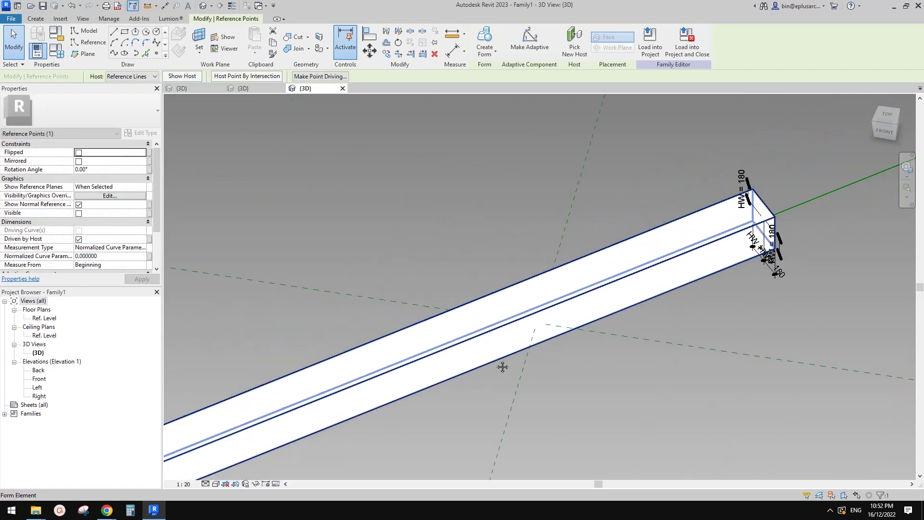
left_click_drag(667, 198, 761, 228)
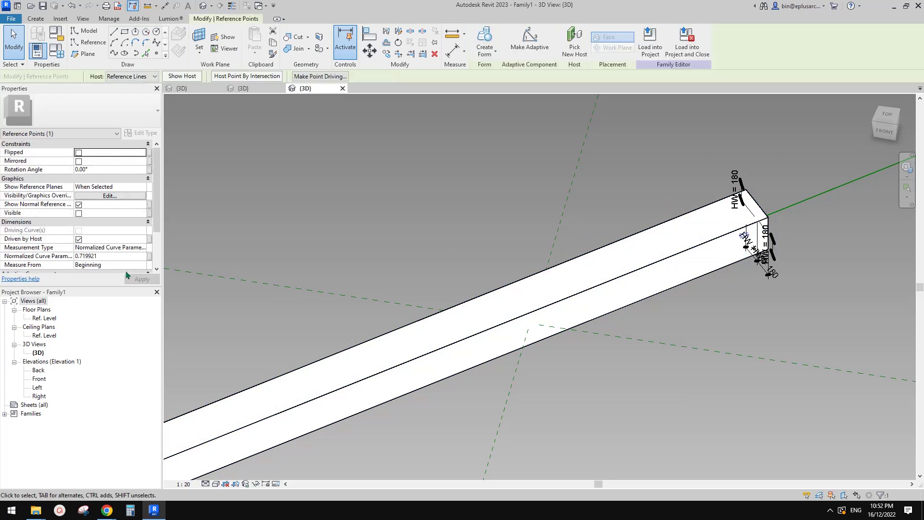
left_click(110, 256)
type("1")
key("Return")
scroll(509, 220, "down", 6)
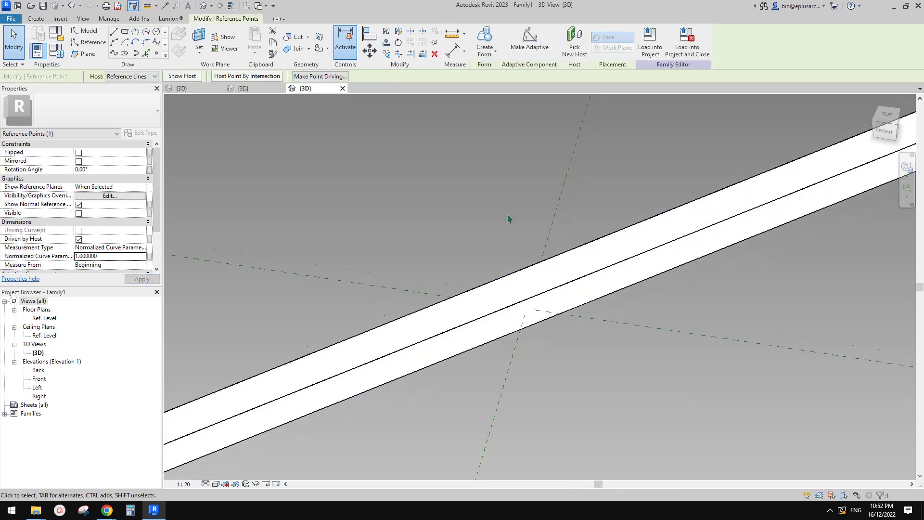
left_click(525, 212)
middle_click_drag(525, 212, 720, 192, "shift")
scroll(458, 218, "up", 4)
Associate the solid form's material with a new type family parameter named MATERIAL
left_click(458, 218)
middle_click_drag(458, 218, 512, 226, "shift")
scroll(511, 223, "up", 2)
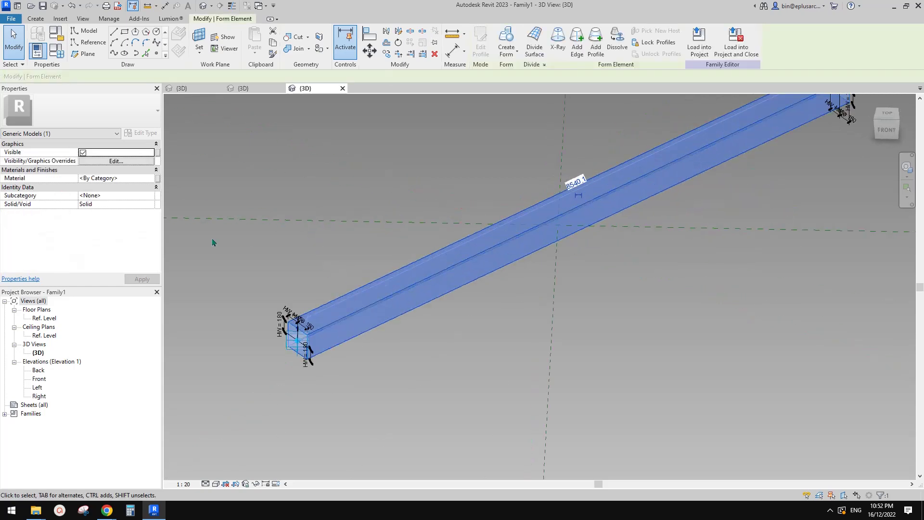
left_click(158, 179)
left_click(184, 292)
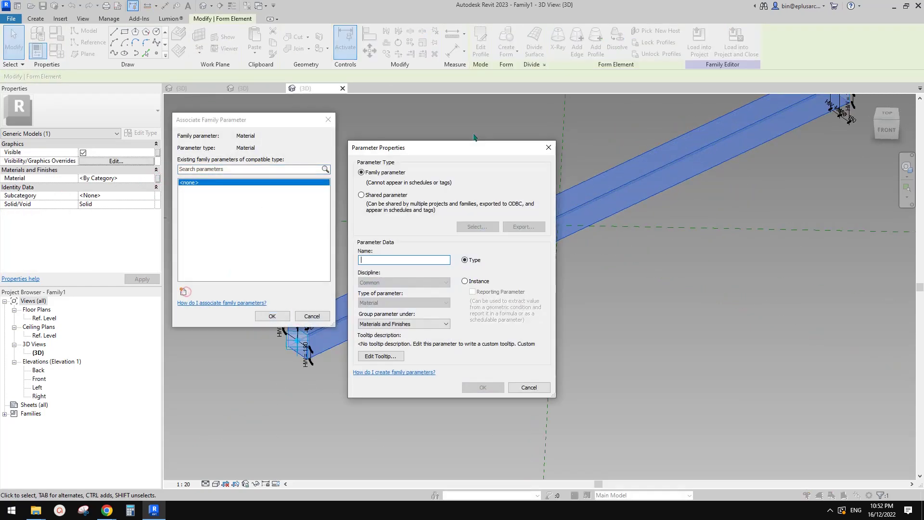
type("MATERIAL")
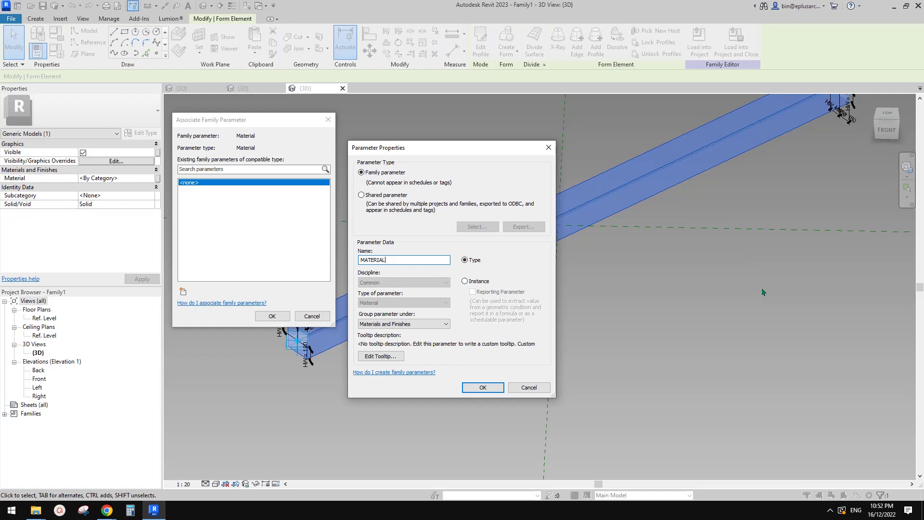
left_click(483, 387)
left_click(273, 316)
key("Escape")
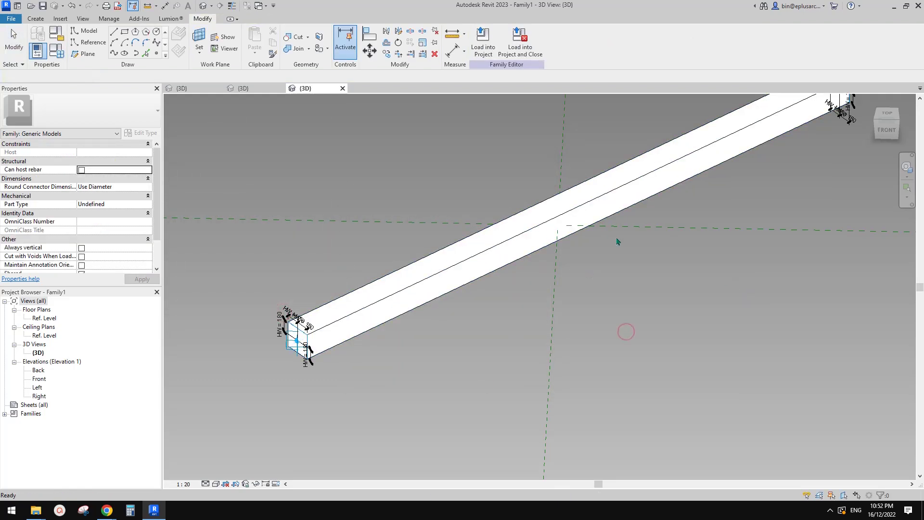
Examine the finished tube member, the Family5 curtain panel pattern and the 20221213 mass in turn
scroll(618, 242, "down", 5)
middle_click_drag(610, 306, 564, 303, "shift")
scroll(536, 297, "up", 2)
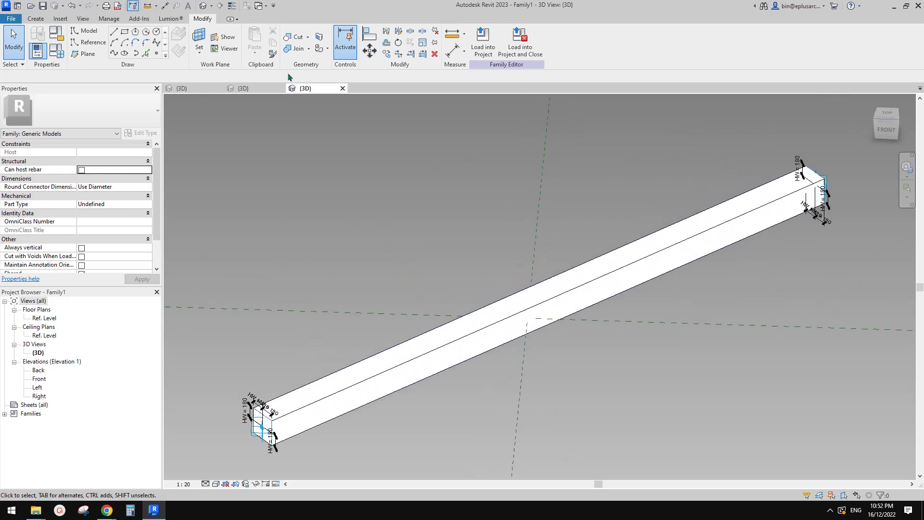
left_click(243, 89)
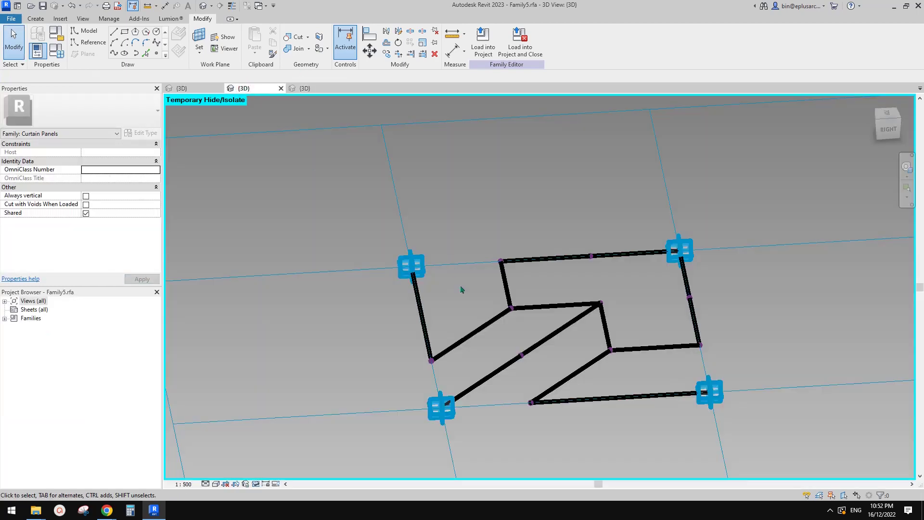
left_click(305, 88)
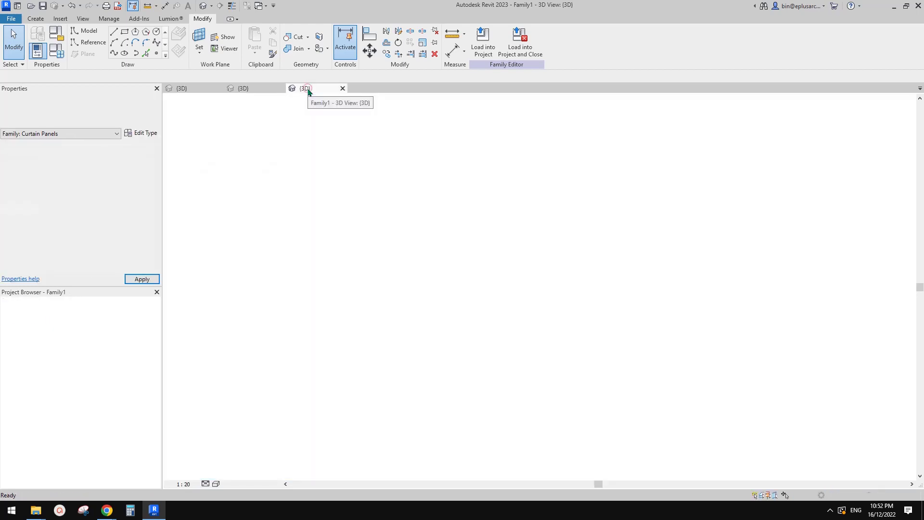
left_click(266, 90)
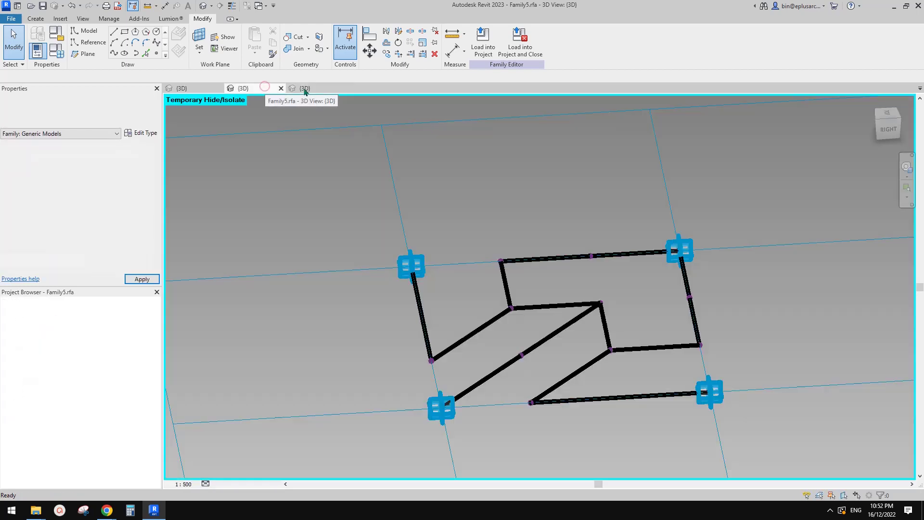
left_click(313, 91)
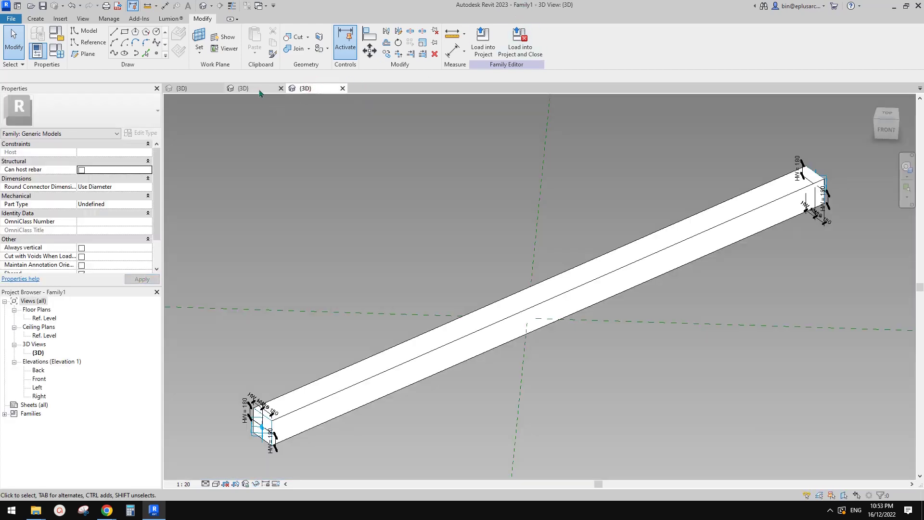
left_click(265, 91)
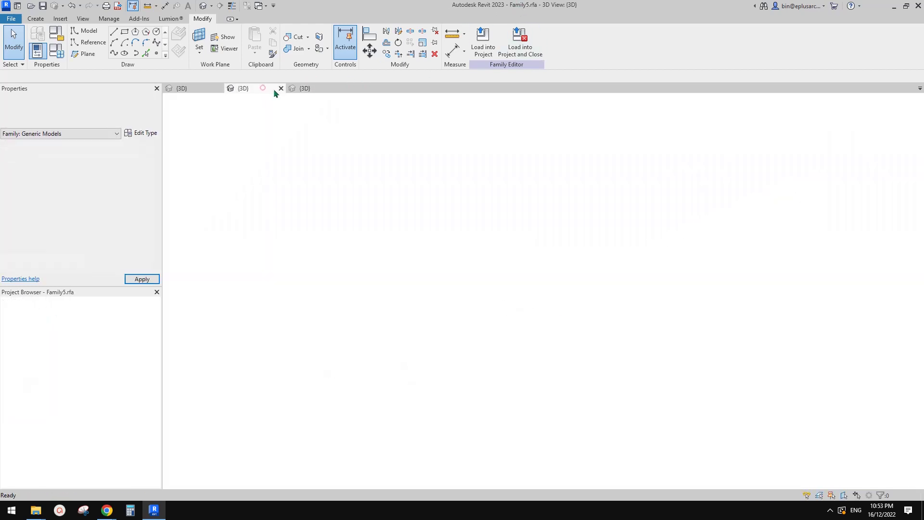
key("ctrl+Tab")
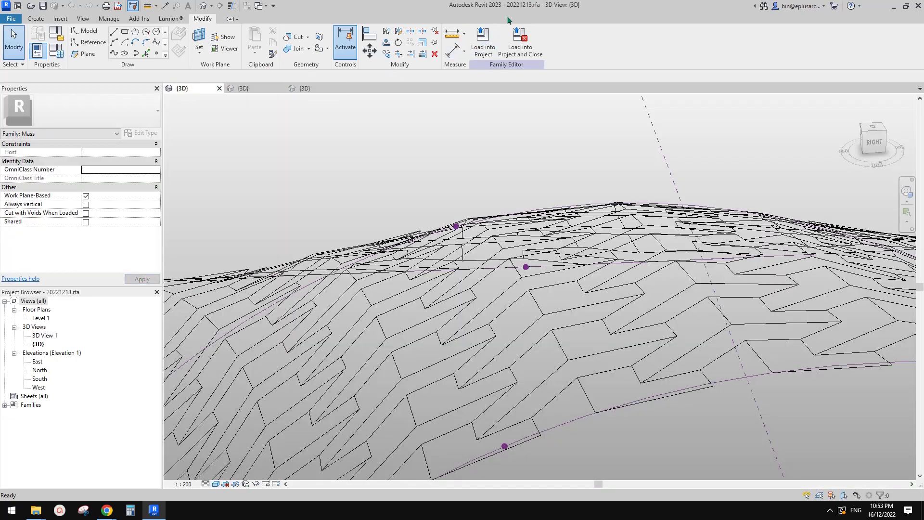
left_click(250, 88)
left_click(304, 88)
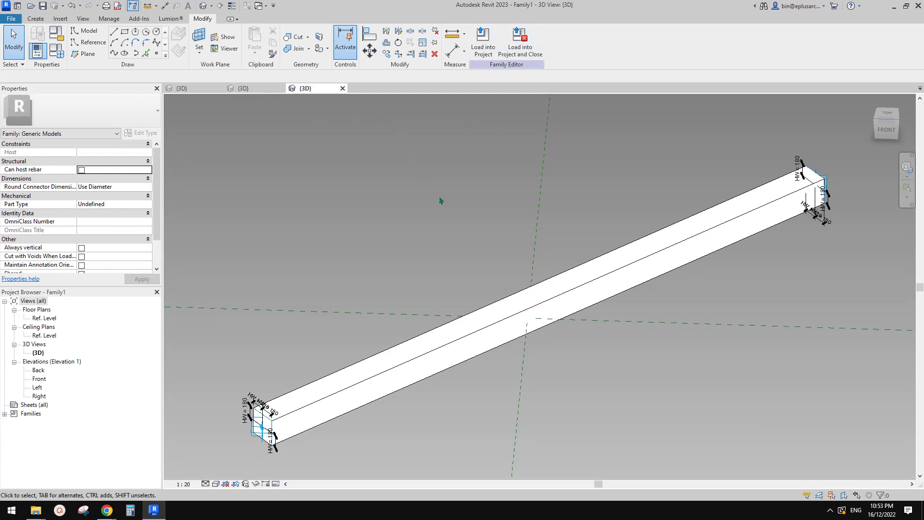
middle_click_drag(439, 201, 437, 176)
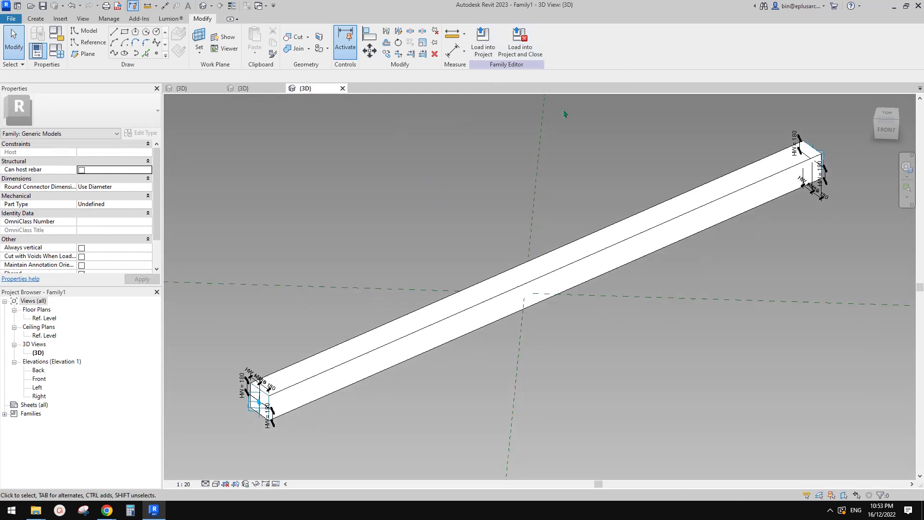
left_click(13, 21)
left_click(40, 130)
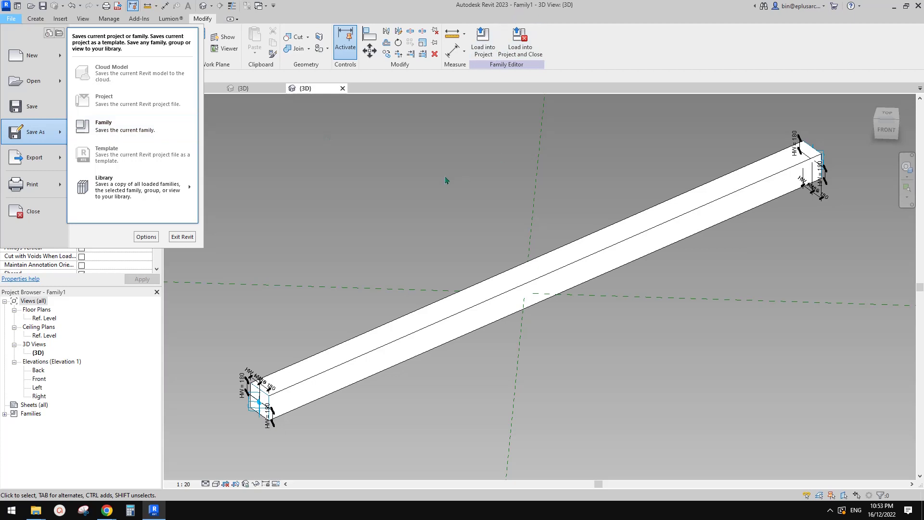
left_click(494, 181)
Examine the Family5 curtain panel pattern and the Family1 tube member alternately
left_click(255, 88)
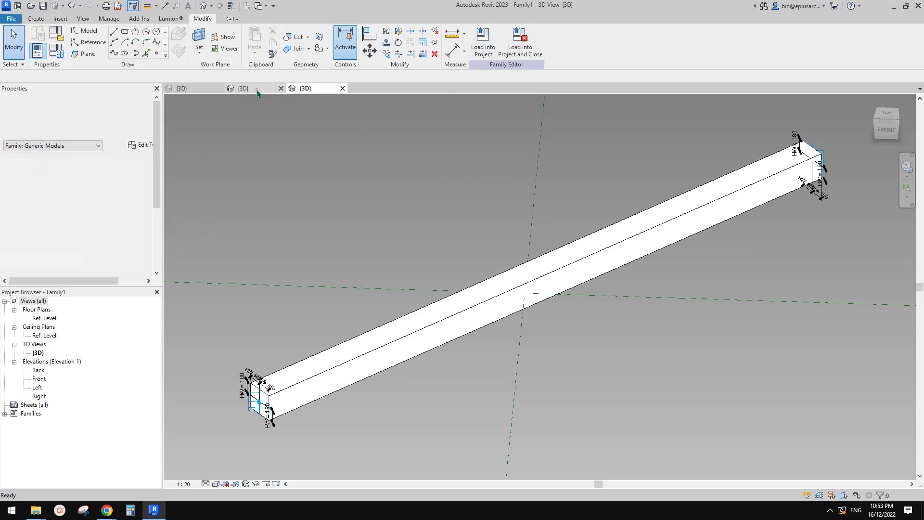
left_click(308, 89)
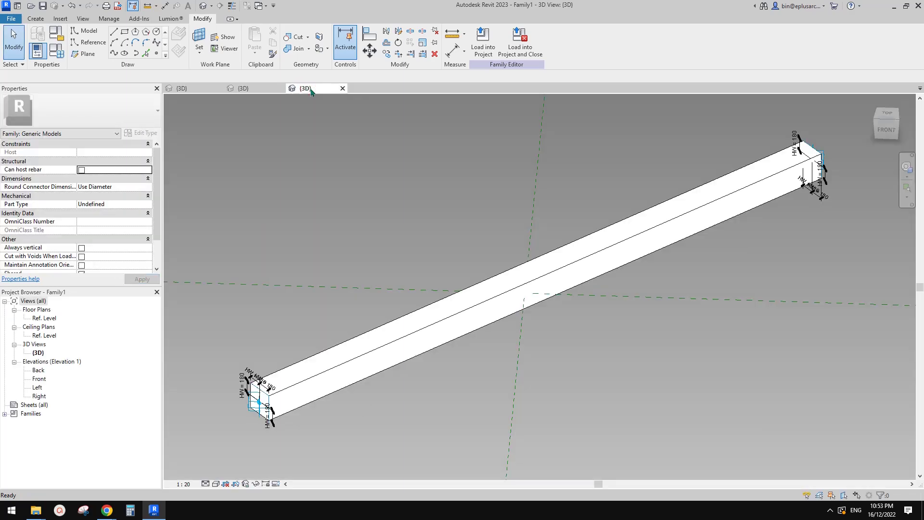
left_click(306, 88)
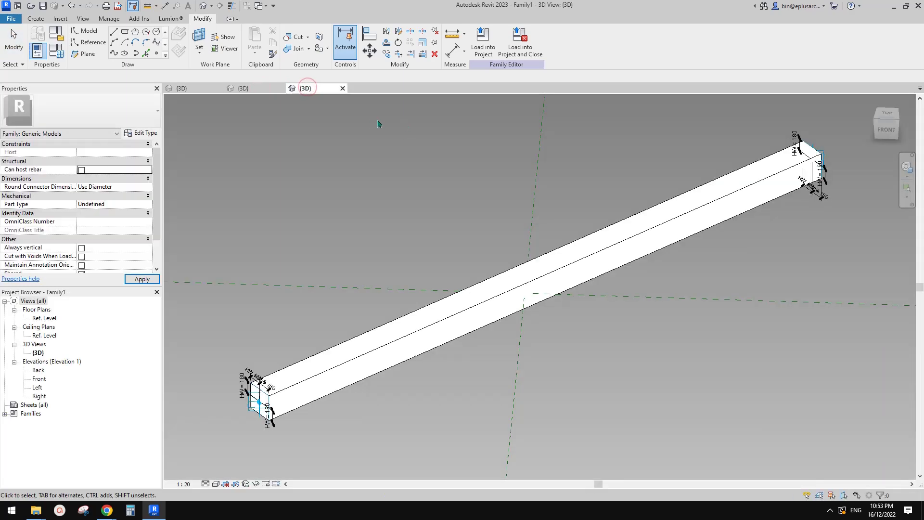
left_click(257, 88)
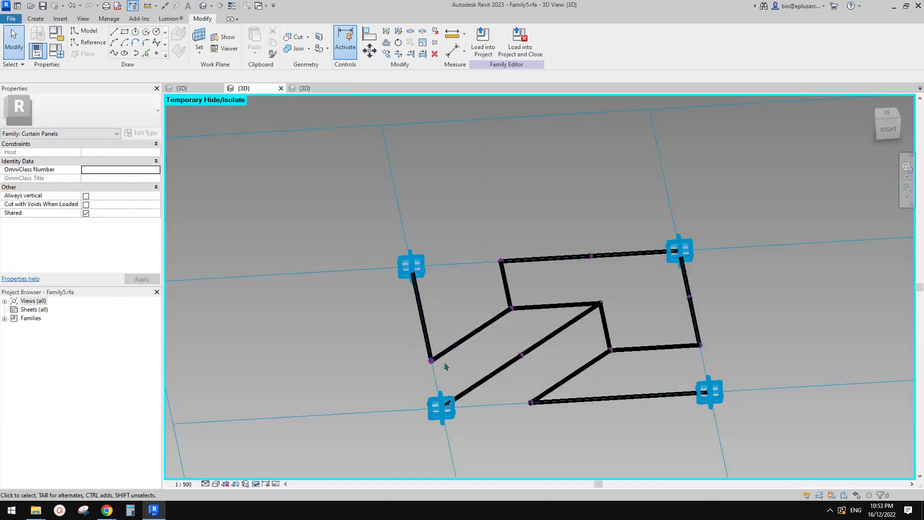
left_click(4, 319)
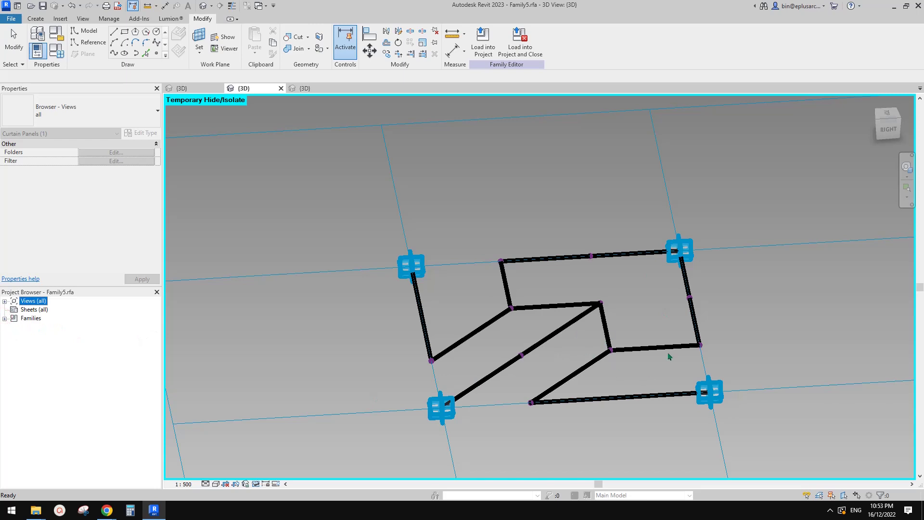
left_click(305, 88)
left_click(258, 90)
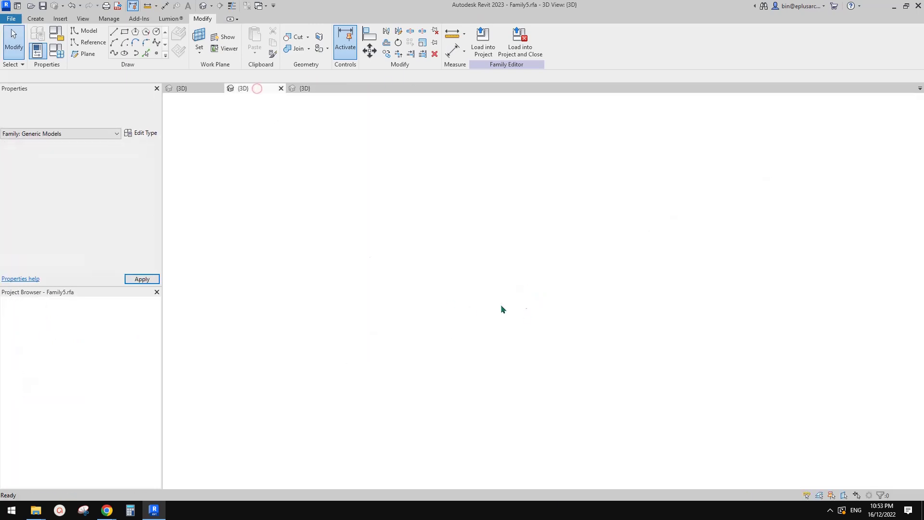
Load the Family1 tube family into Family5.rfa only
left_click(320, 90)
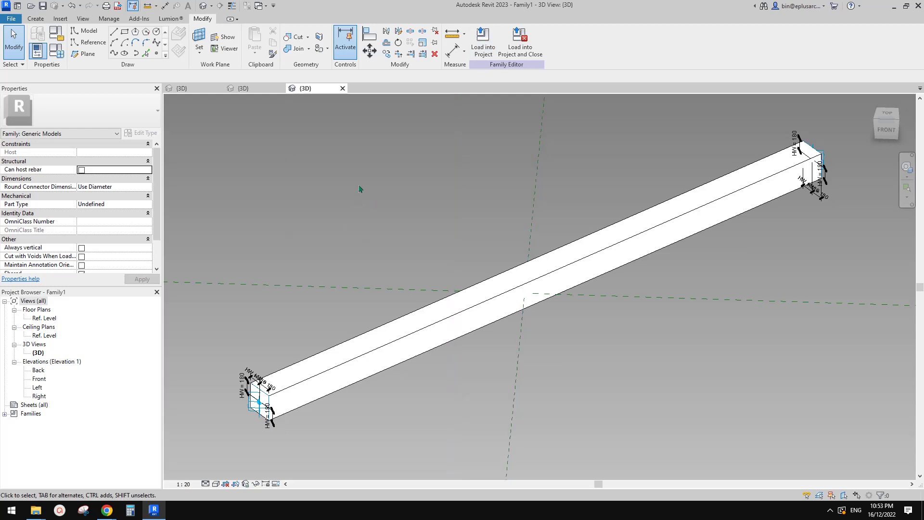
left_click(492, 51)
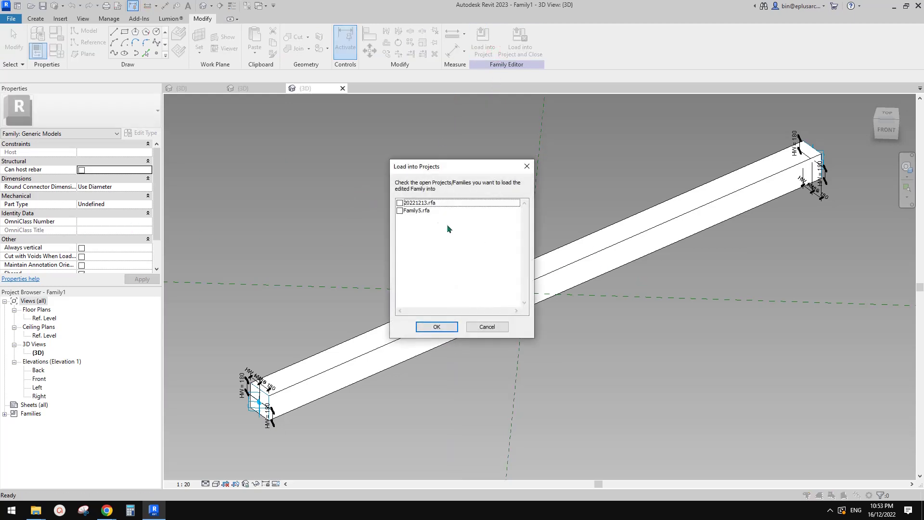
left_click(400, 211)
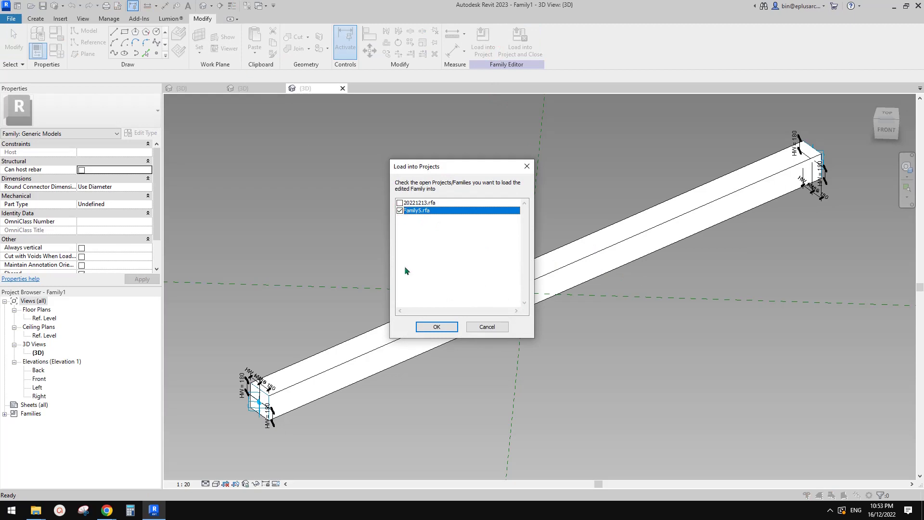
left_click(439, 325)
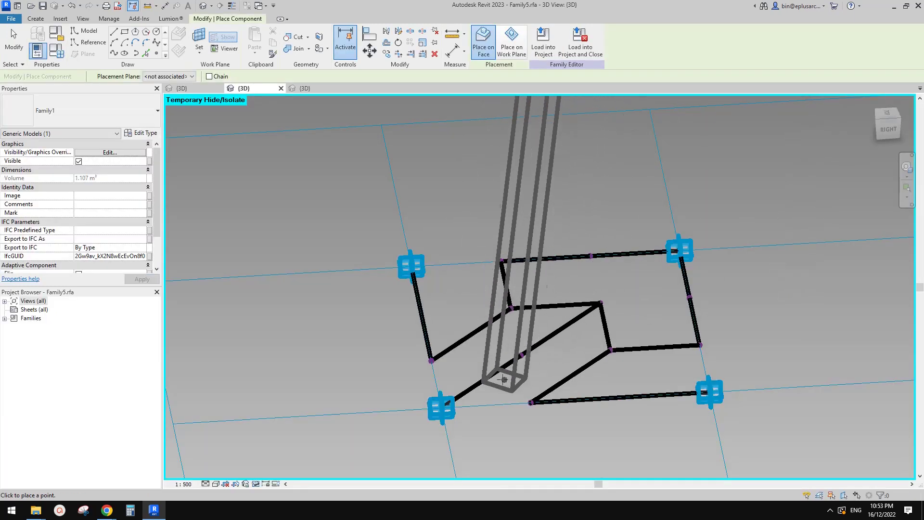
Place a Family1 tube instance by two free points on the empty grid beside the interlocking pattern, and end the placement
middle_click_drag(504, 380, 518, 325)
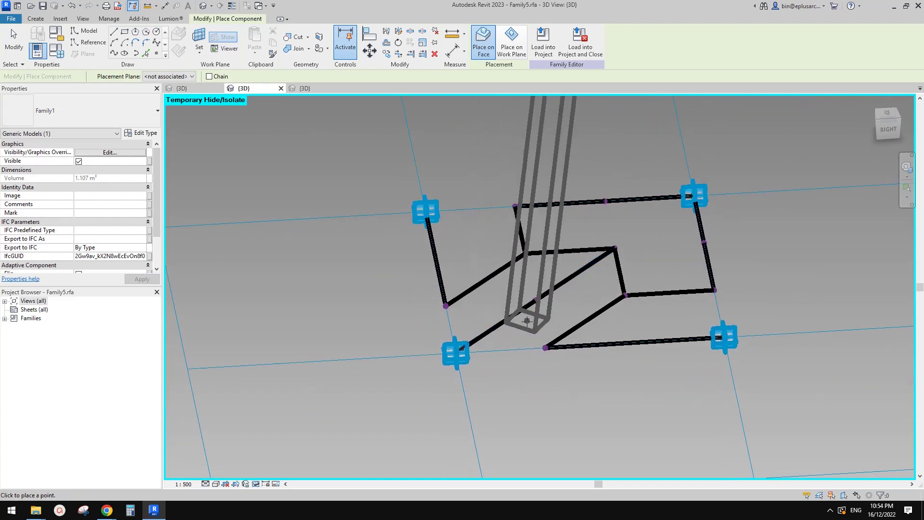
scroll(626, 280, "up", 2)
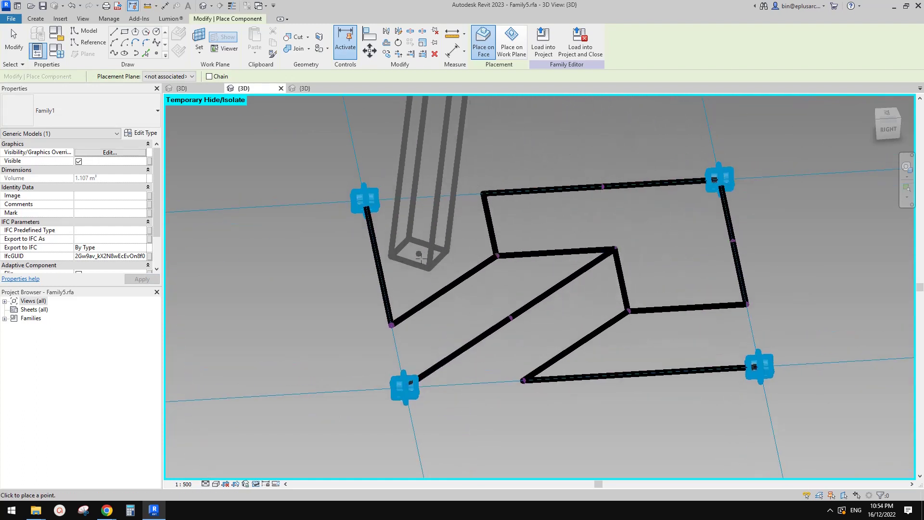
scroll(530, 289, "down", 2)
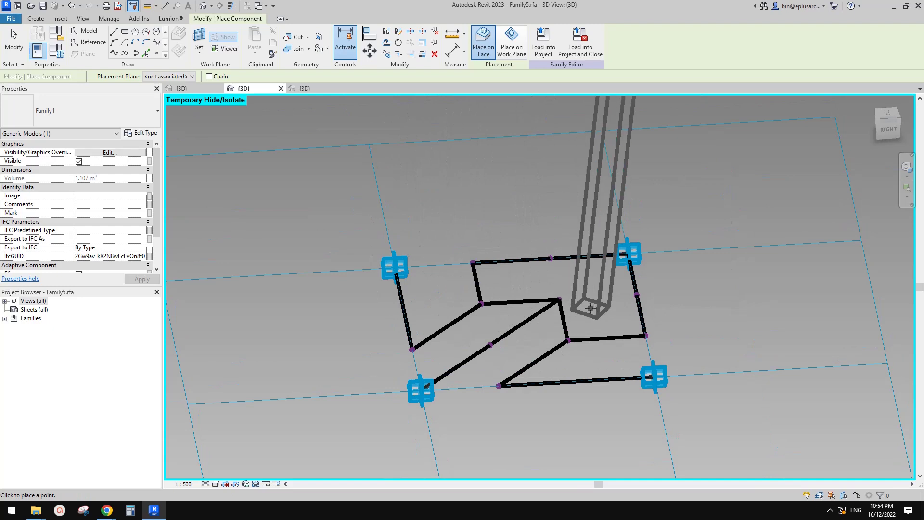
middle_click_drag(591, 308, 547, 316)
middle_click_drag(835, 310, 737, 330)
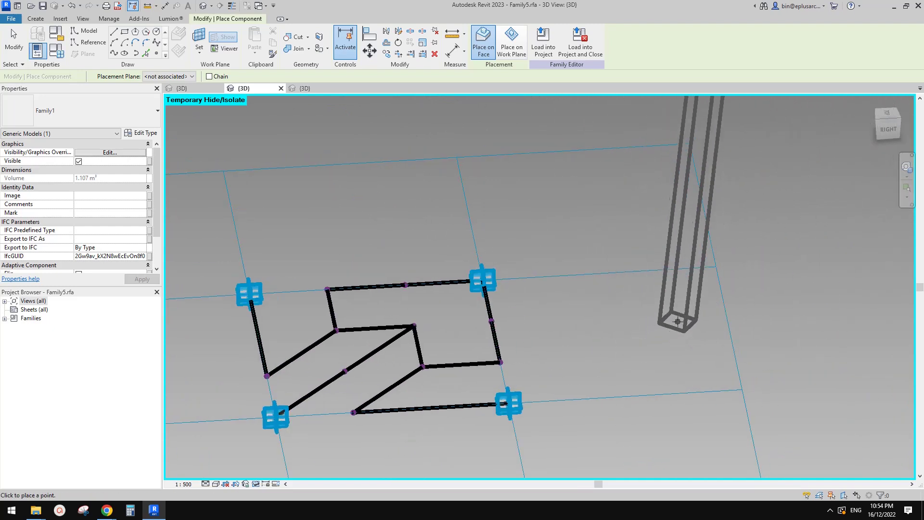
left_click(678, 322)
left_click(795, 261)
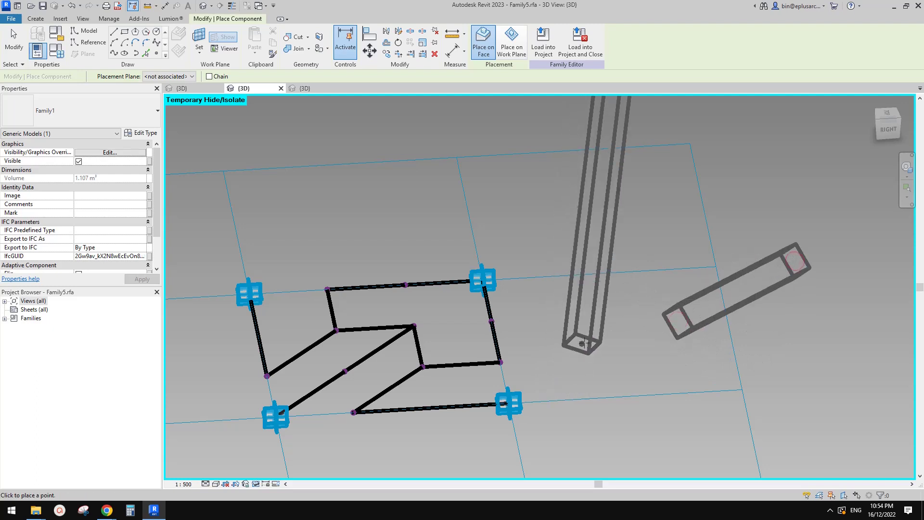
key("Escape")
key("Escape")
Convert all eleven model lines of the interlocking panel pattern into reference lines
middle_click_drag(318, 369, 495, 319)
scroll(496, 320, "up", 2)
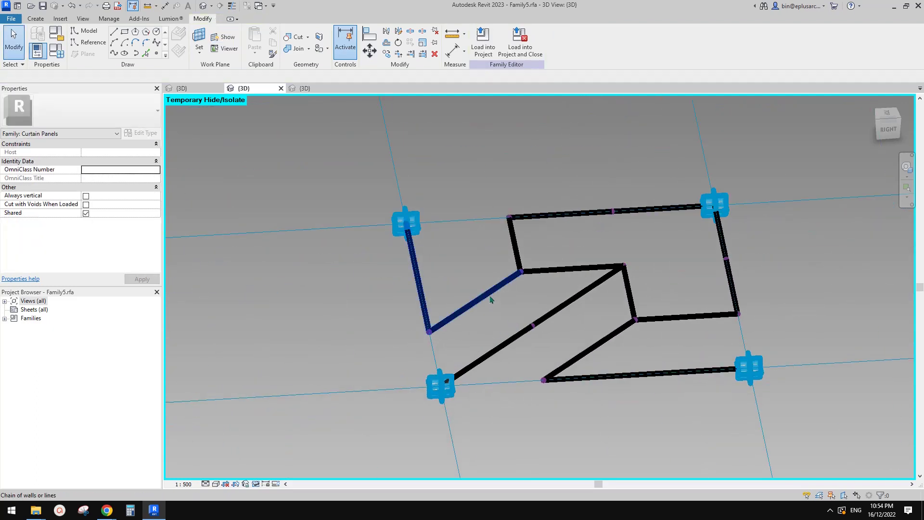
left_click(490, 300)
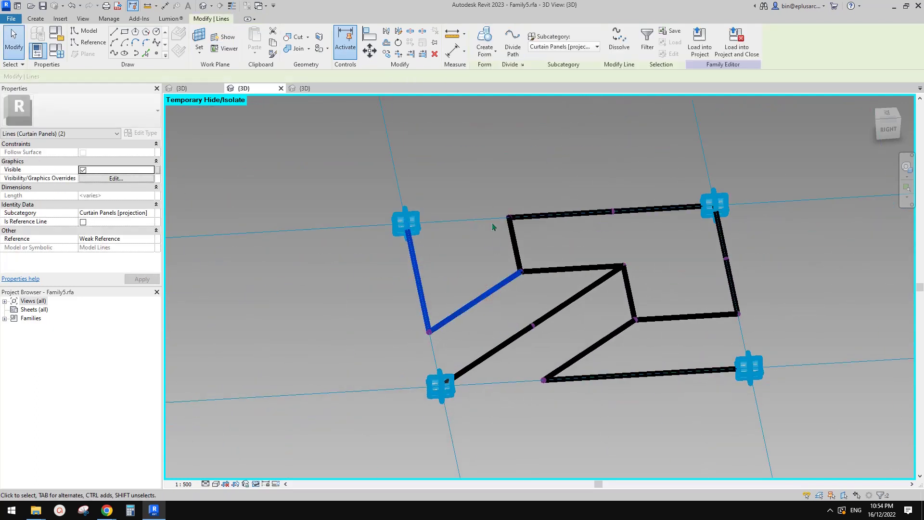
left_click(519, 243)
left_click(504, 280, "ctrl")
left_click(550, 269, "ctrl")
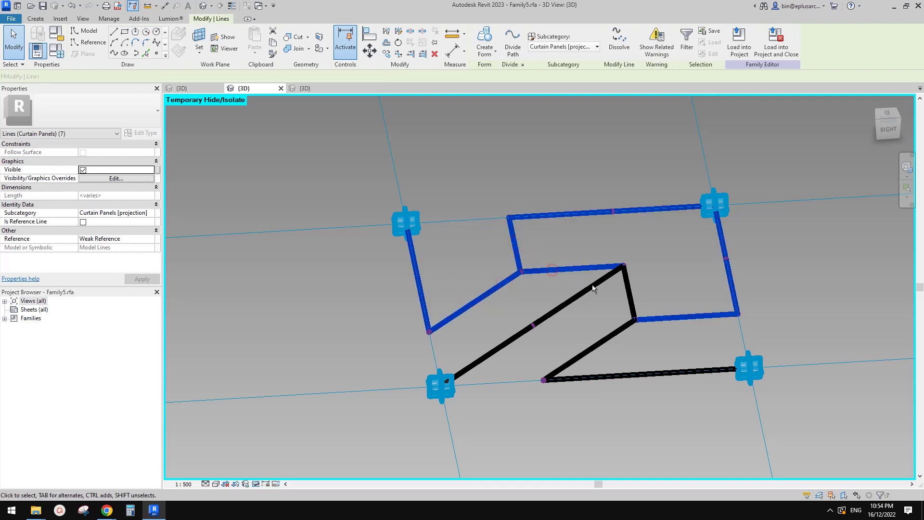
left_click(593, 285, "ctrl")
left_click(619, 335, "ctrl")
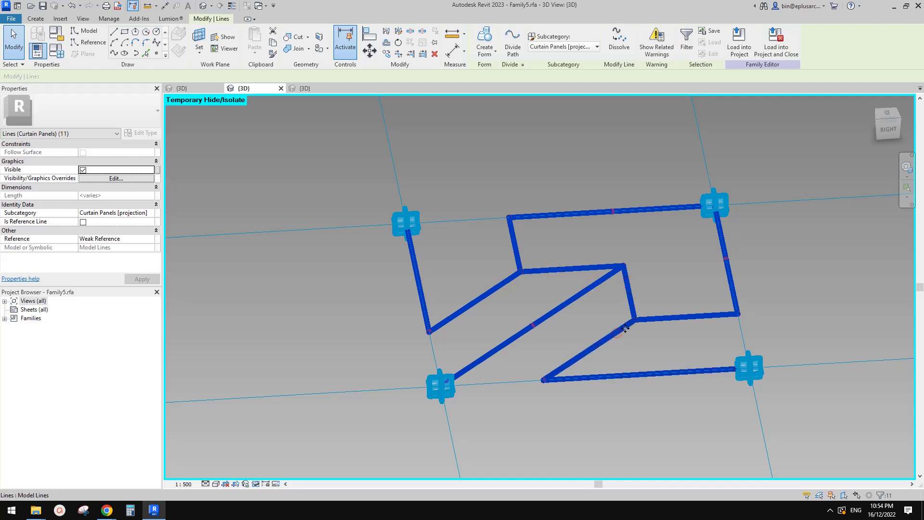
middle_click_drag(466, 278, 490, 284)
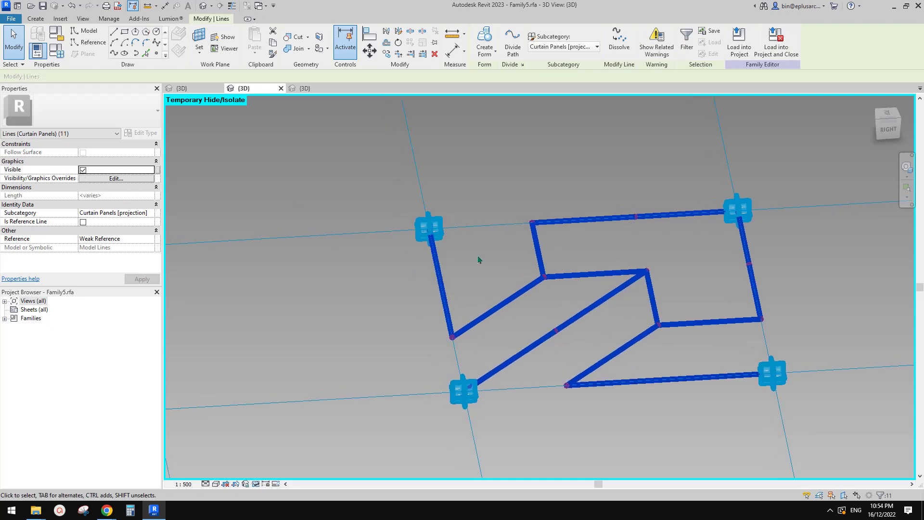
middle_click_drag(329, 285, 335, 279)
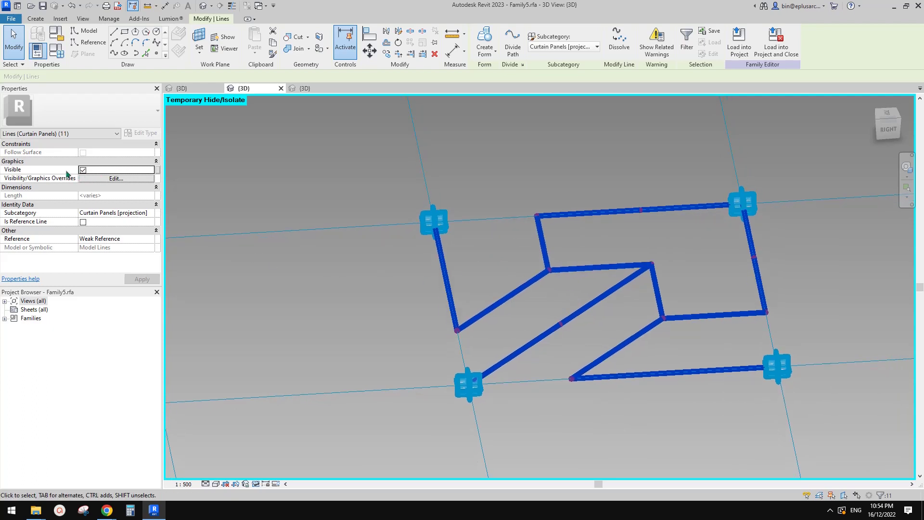
left_click(83, 222)
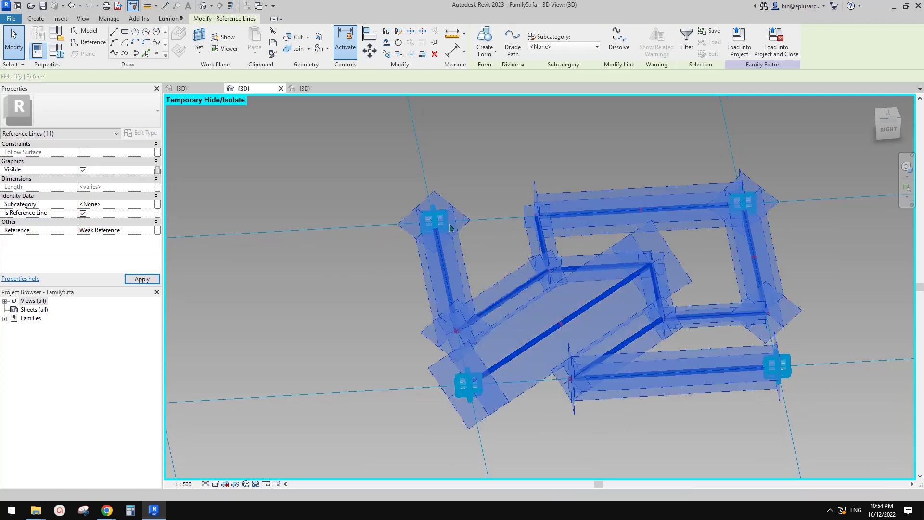
left_click(501, 171)
Examine the freely placed tube's adaptive points 1 and 2 alongside the pattern's reference lines
middle_click_drag(595, 260, 552, 261)
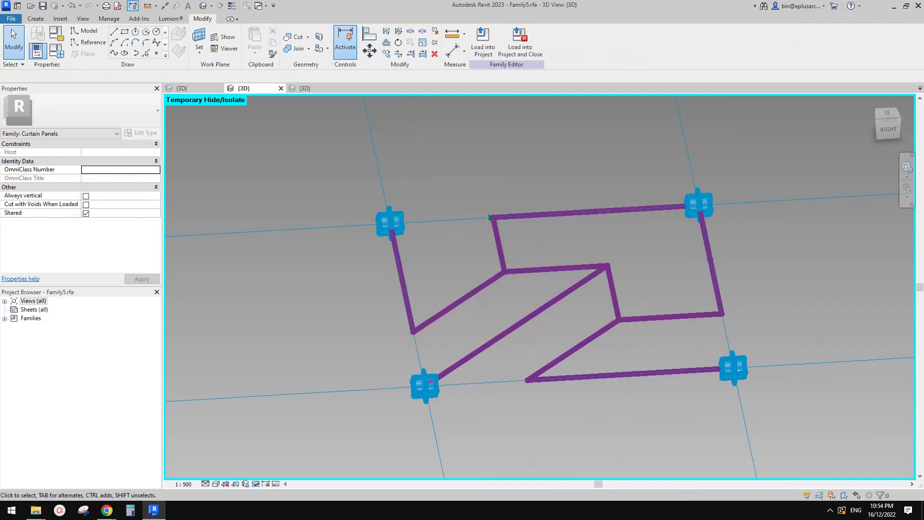
middle_click_drag(558, 239, 530, 241)
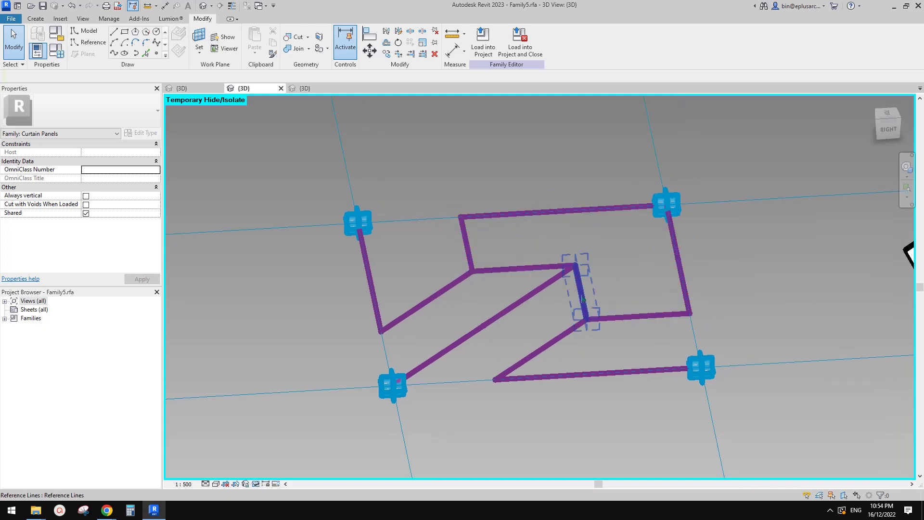
middle_click_drag(656, 304, 497, 303)
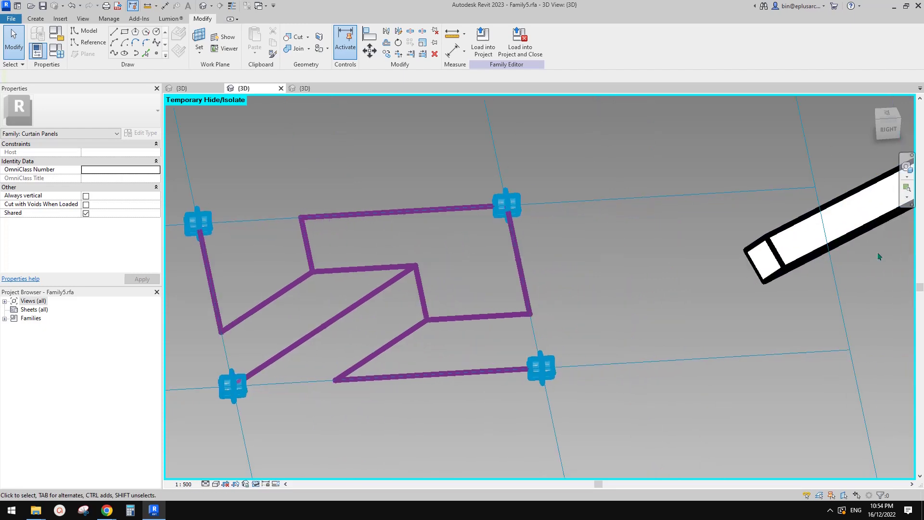
left_click(858, 231)
scroll(753, 263, "down", 1)
middle_click_drag(752, 263, 702, 273)
scroll(767, 264, "down", 1)
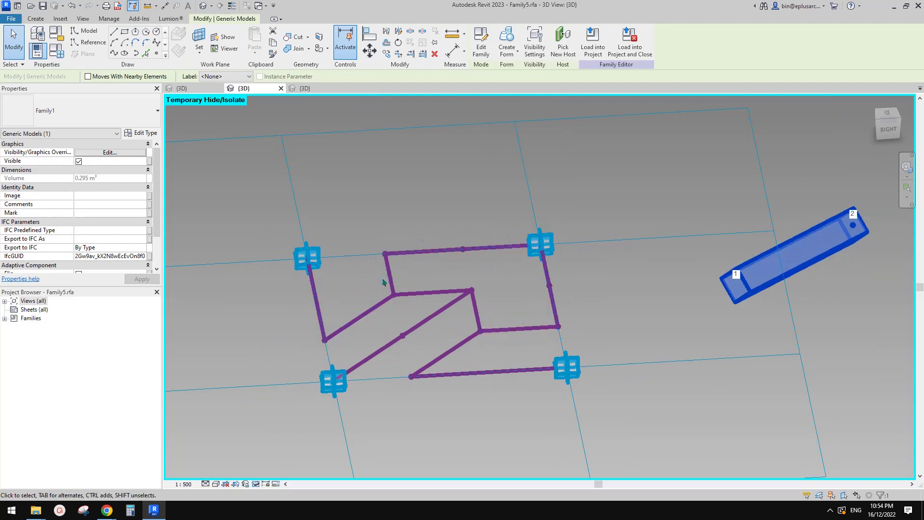
middle_click_drag(594, 305, 591, 288)
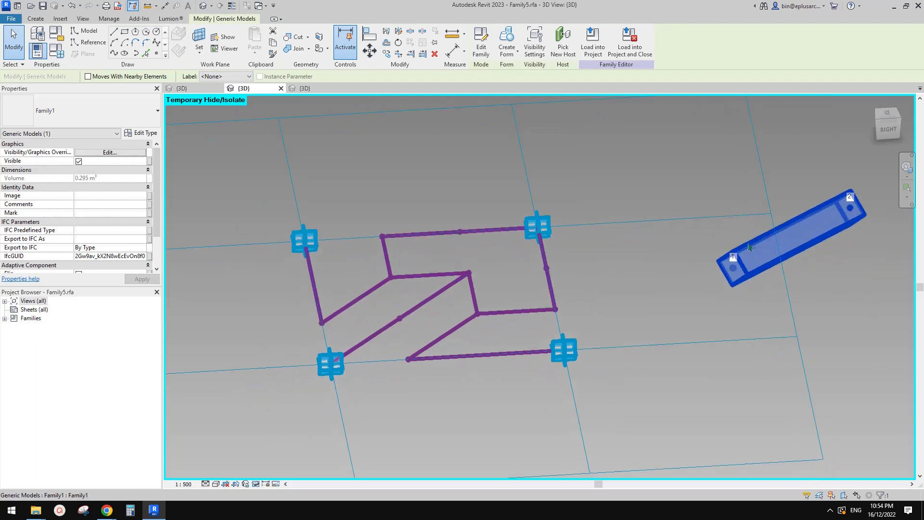
key("Escape")
left_click(767, 258)
middle_click_drag(580, 190, 581, 198)
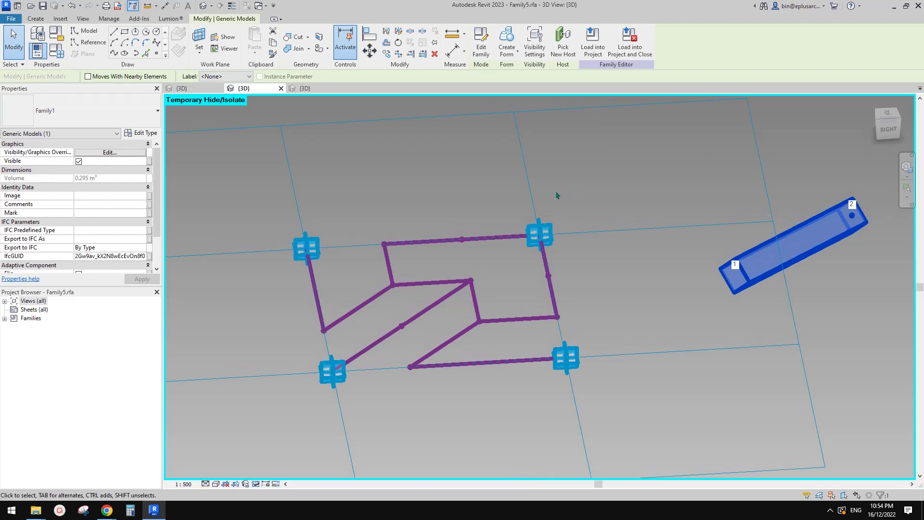
middle_click_drag(525, 187, 551, 189)
left_click(497, 171)
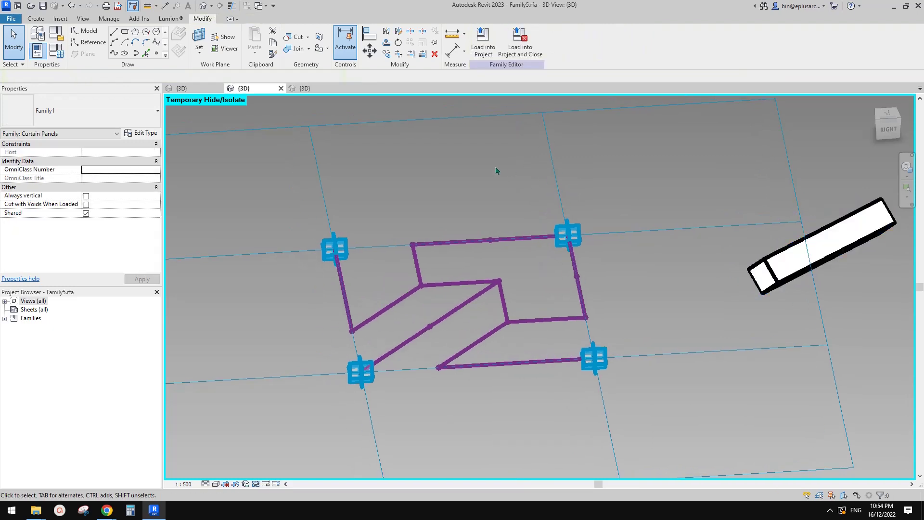
Place a Family1 tube instance along the pattern's lower horizontal reference line, from its free end to the lower-right corner point
left_click(37, 19)
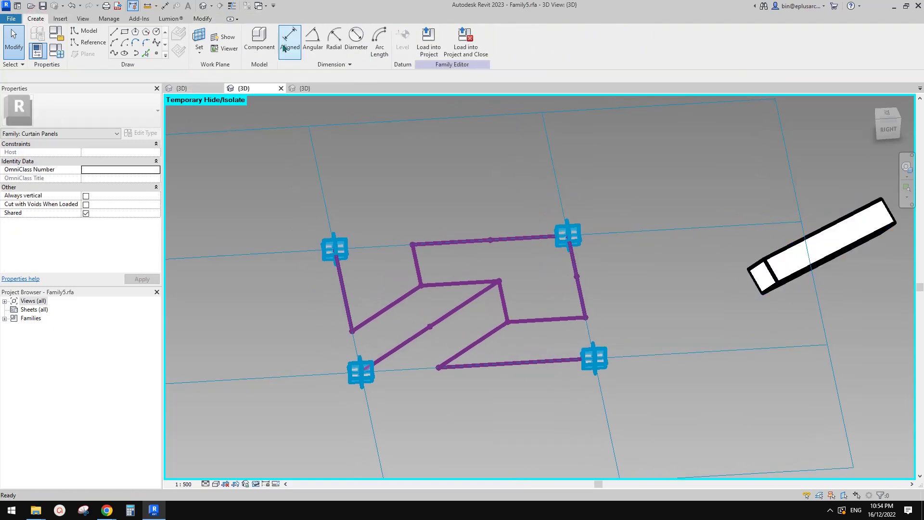
left_click(259, 38)
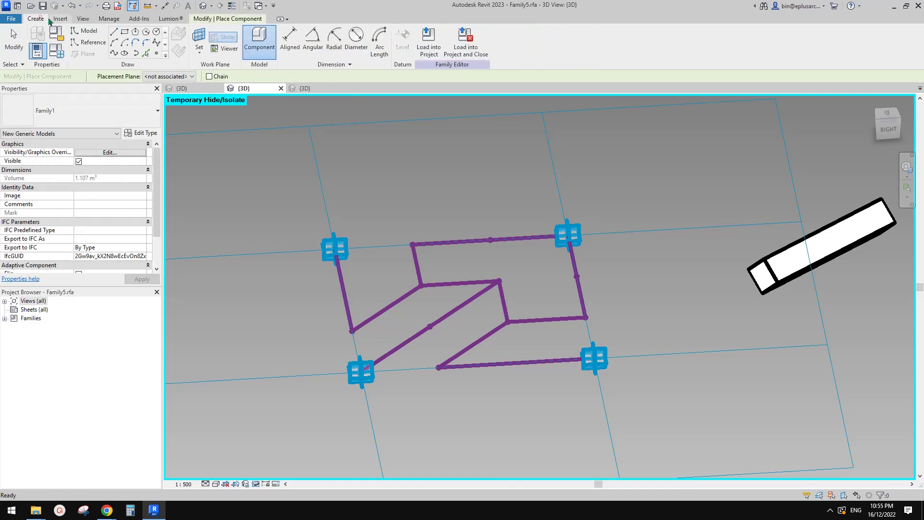
scroll(339, 272, "up", 3)
scroll(340, 278, "up", 1)
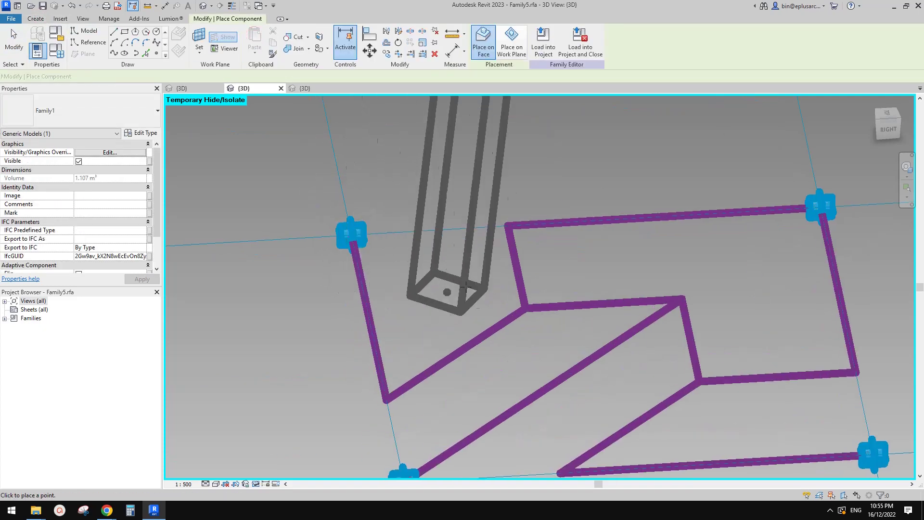
scroll(429, 284, "down", 3)
middle_click_drag(572, 301, 527, 265)
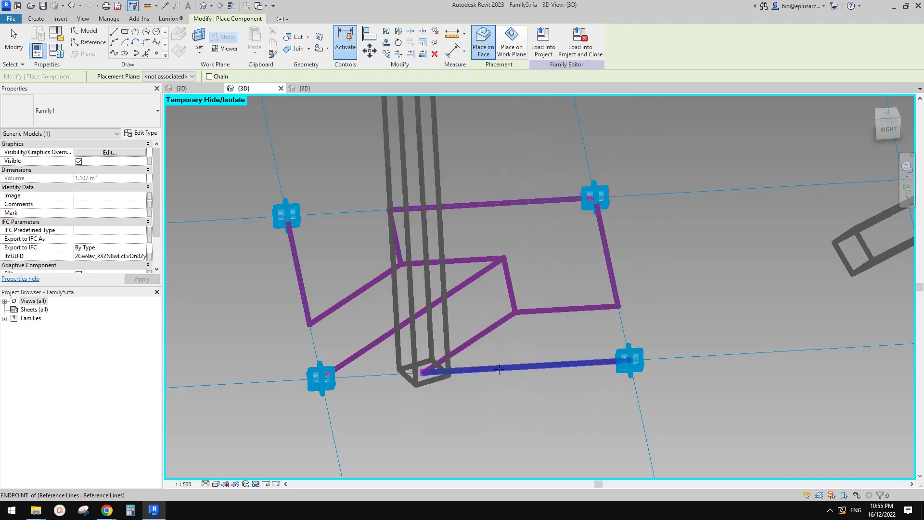
left_click(498, 368)
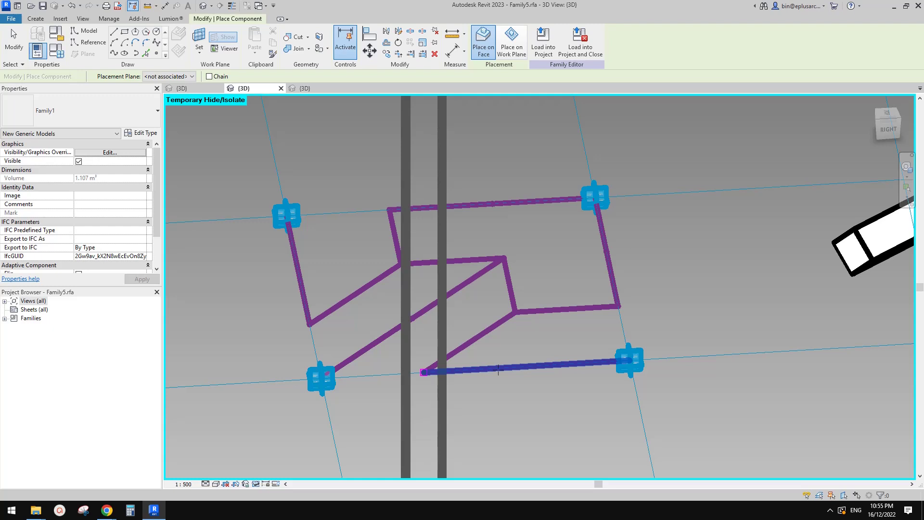
left_click(499, 369)
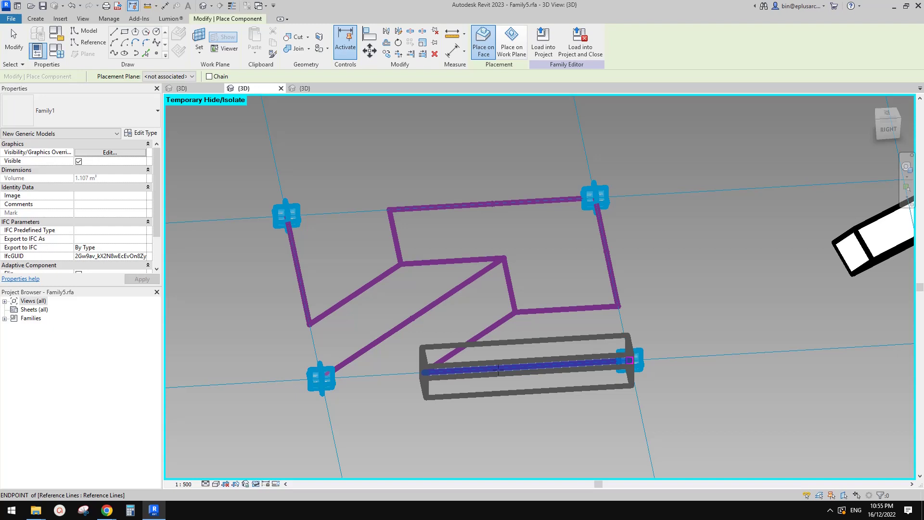
left_click(499, 369)
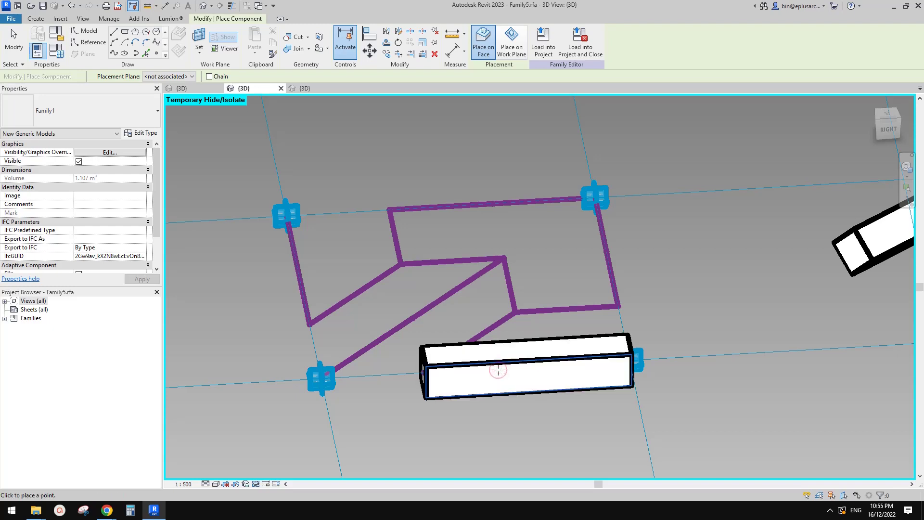
Place Family1 tubes along the short lower horizontal line, the adjoining lower diagonal and the right edge of the pattern
middle_click_drag(530, 378, 478, 423, "shift")
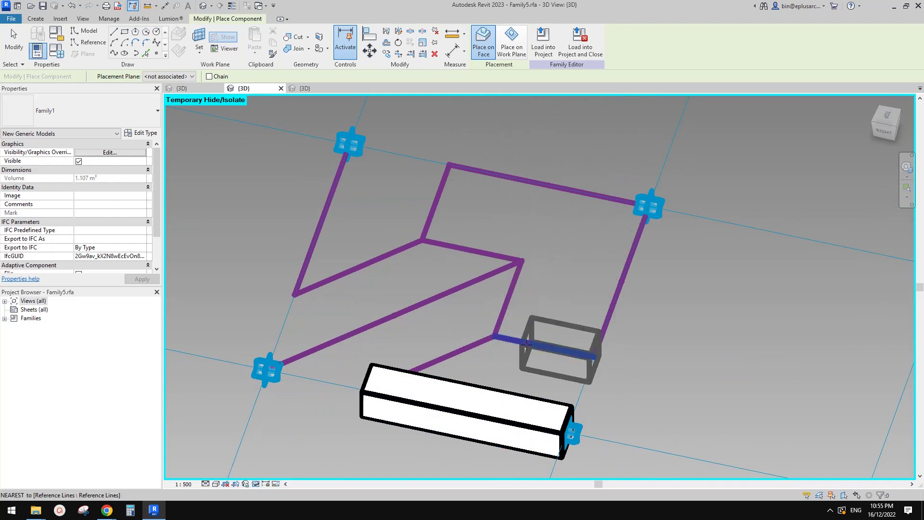
left_click(527, 345)
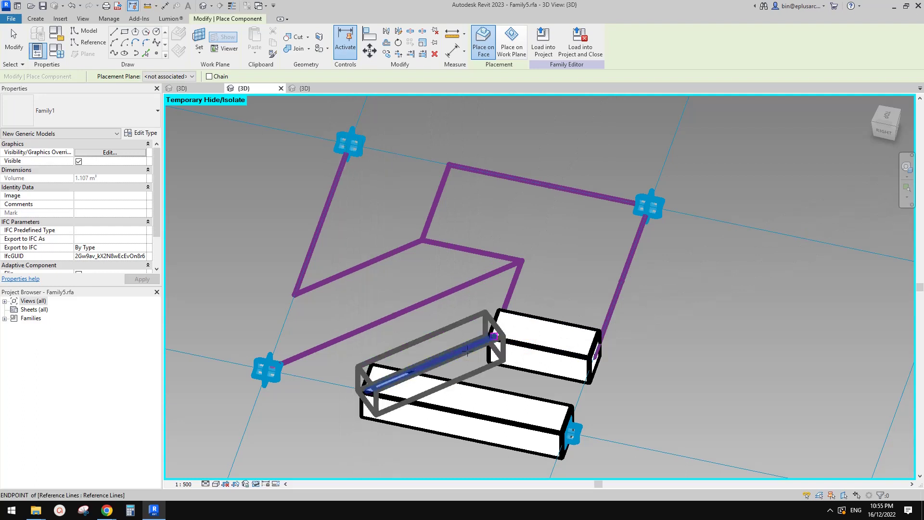
left_click(492, 338)
left_click(595, 357)
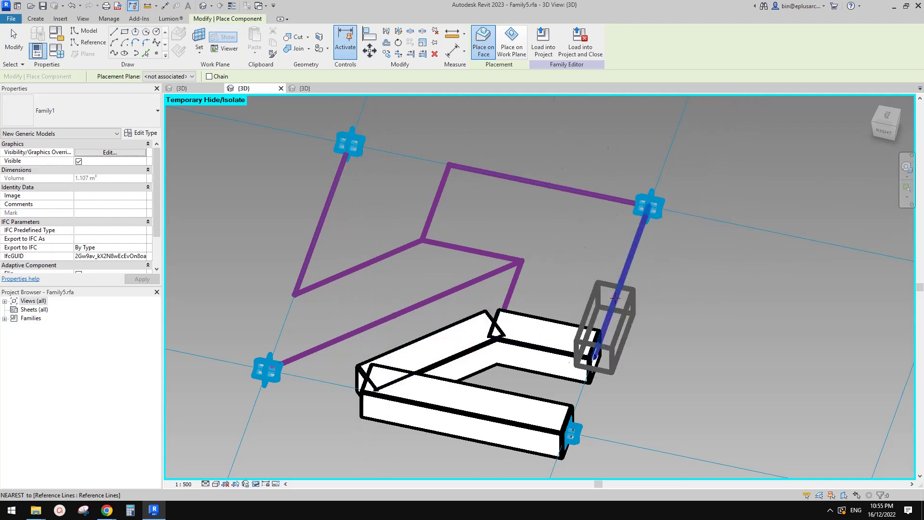
scroll(615, 298, "up", 1)
left_click(615, 298)
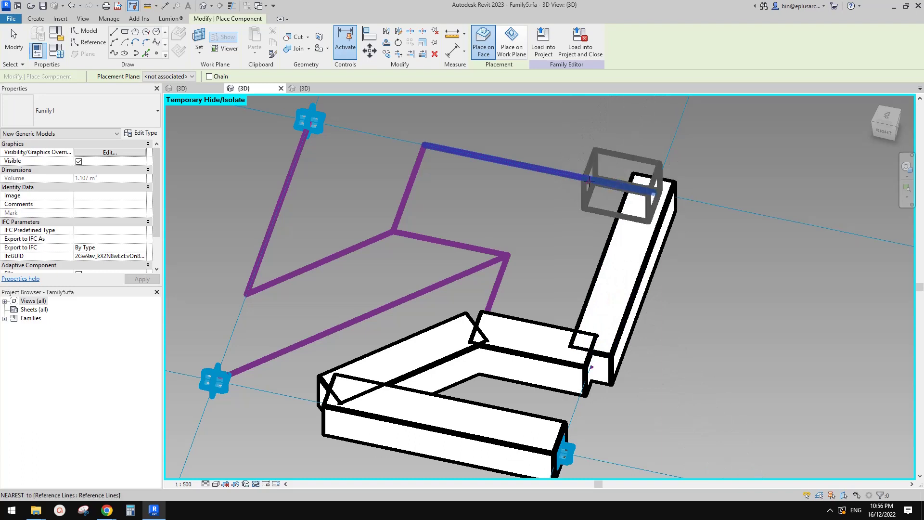
Place Family1 tubes along the pattern's top edge, the two short lines of the upper notch and the long middle diagonal
left_click(424, 145)
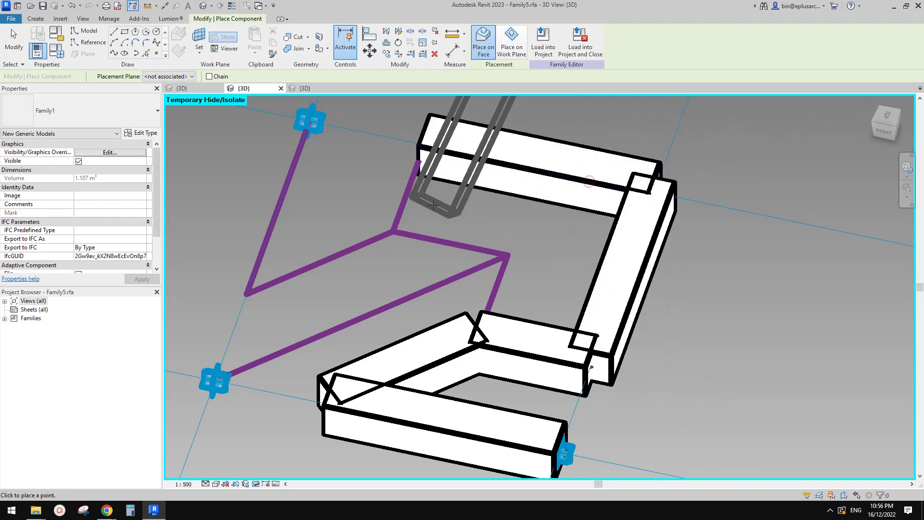
left_click(408, 202)
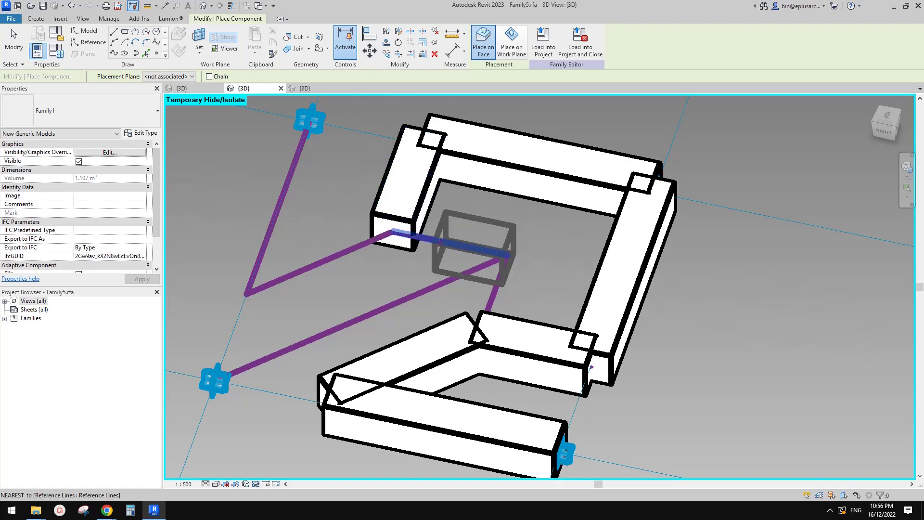
left_click(458, 270)
left_click(214, 380)
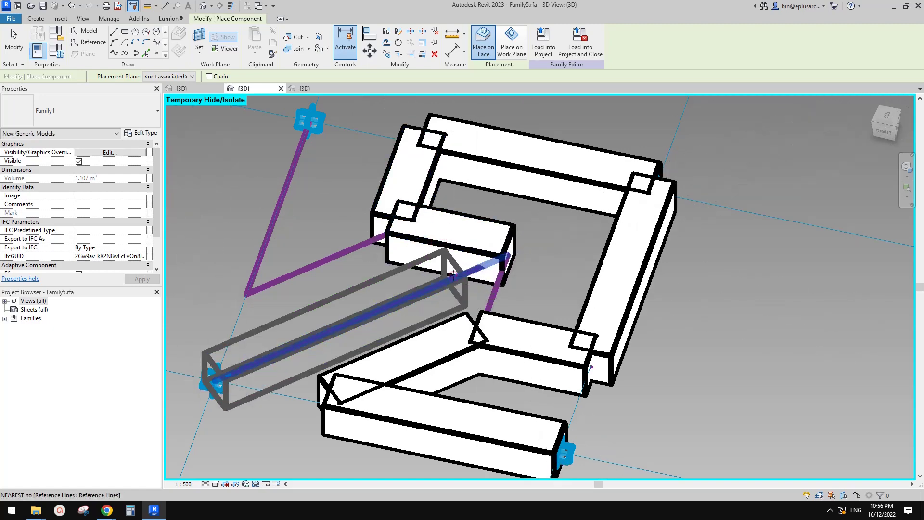
left_click(454, 273)
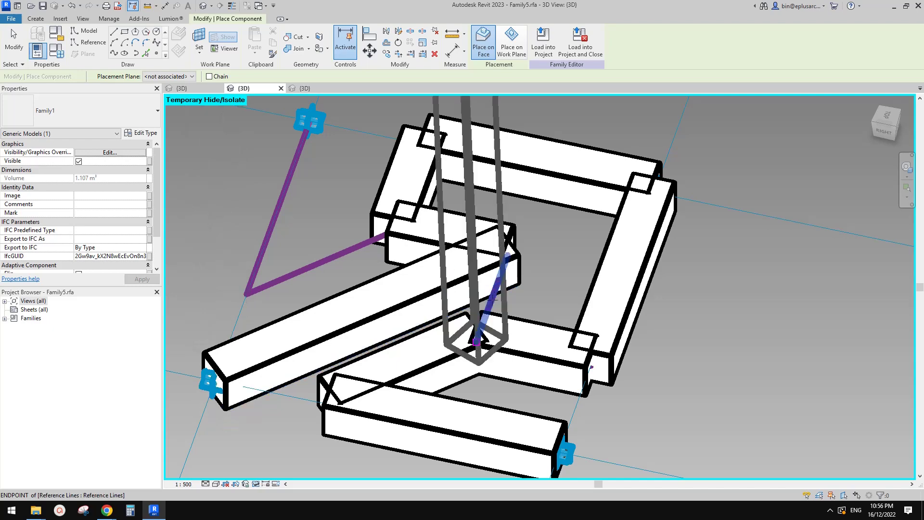
Place Family1 tubes along the inner short connecting line, the left diagonal and the left edge, and end the placement
left_click(492, 300)
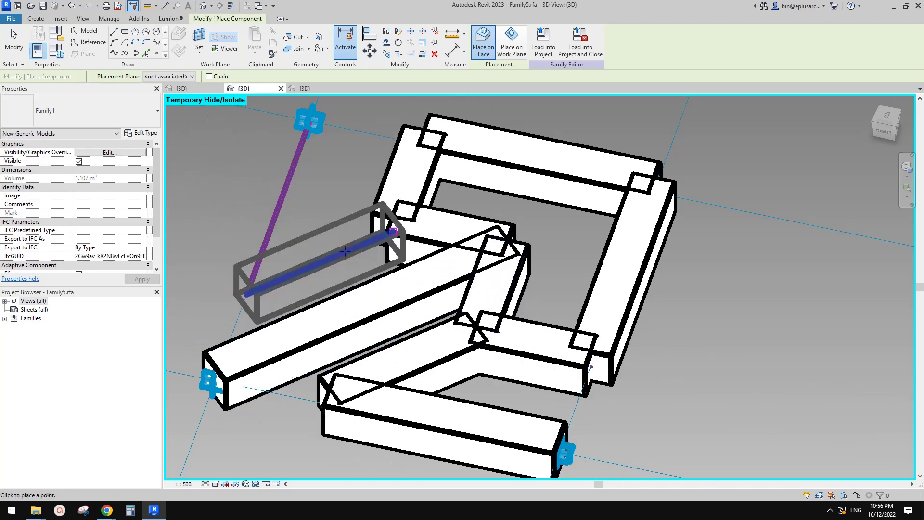
left_click(393, 232)
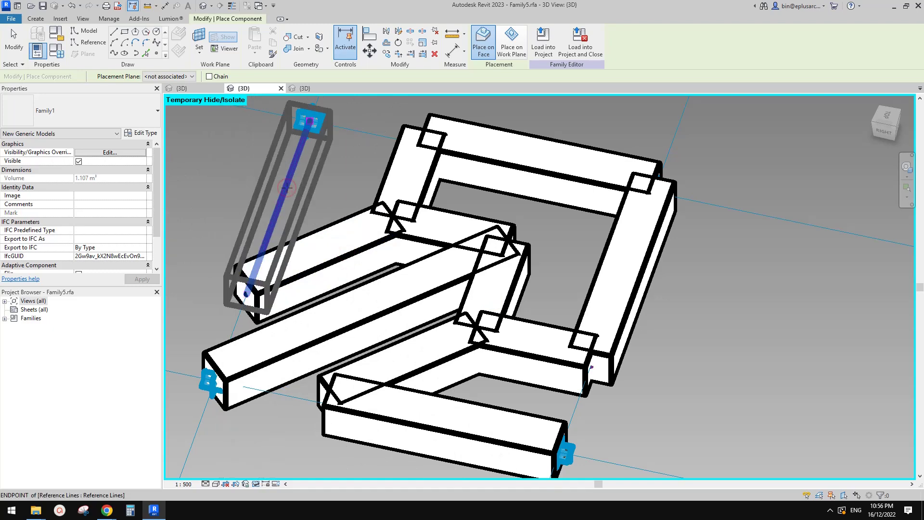
left_click(287, 188)
key("Escape")
key("Escape")
Delete the freely placed Family1 tube lying outside the interlocking pattern
scroll(400, 219, "down", 4)
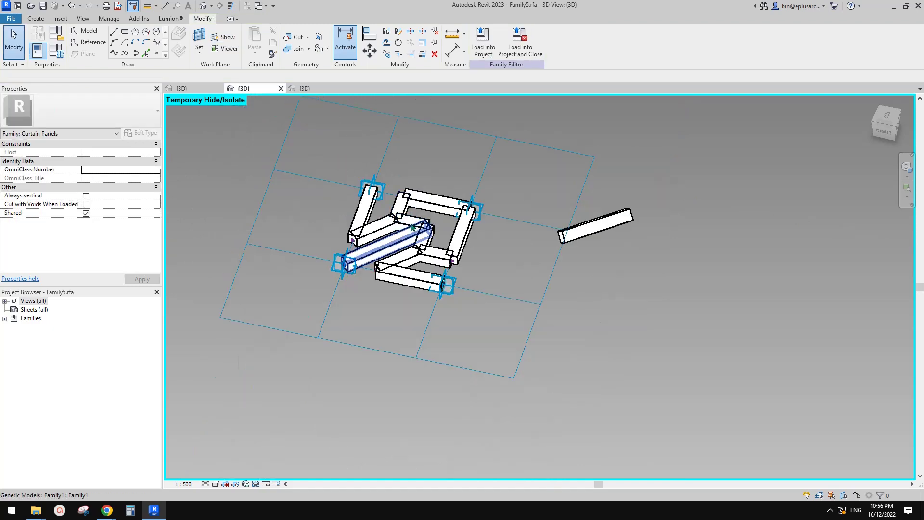
middle_click_drag(401, 221, 502, 230, "shift")
left_click(538, 138)
middle_click_drag(555, 170, 641, 318)
key("Delete")
scroll(470, 300, "up", 2)
middle_click_drag(429, 303, 467, 308, "shift")
middle_click_drag(467, 308, 556, 328)
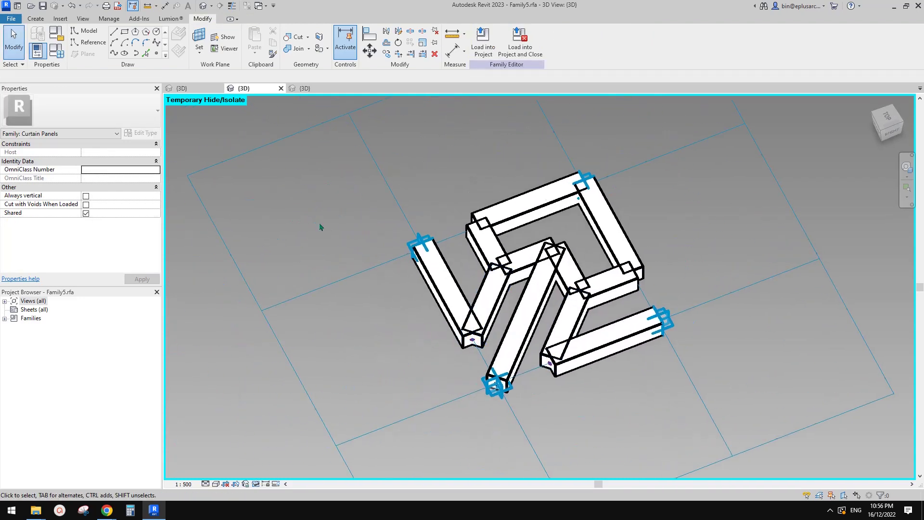
scroll(341, 209, "up", 3)
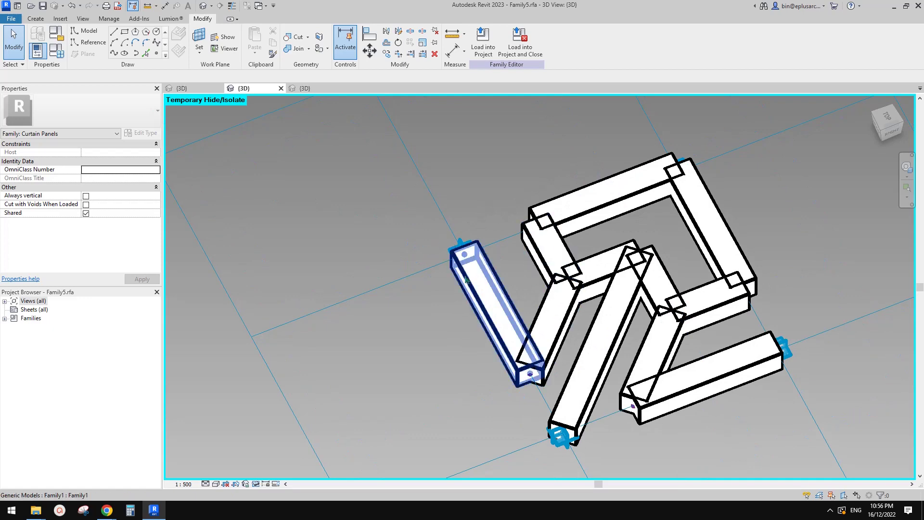
Look at the panelled mass in 20221213.rfa, return to Family5.rfa and review its family type parameters
left_click(198, 85)
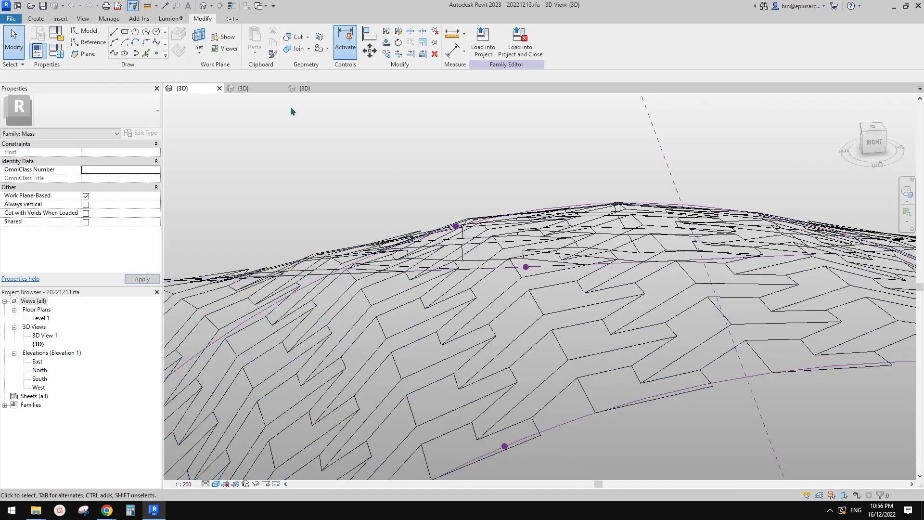
left_click(264, 87)
key("ctrl+Tab")
key("f")
key("t")
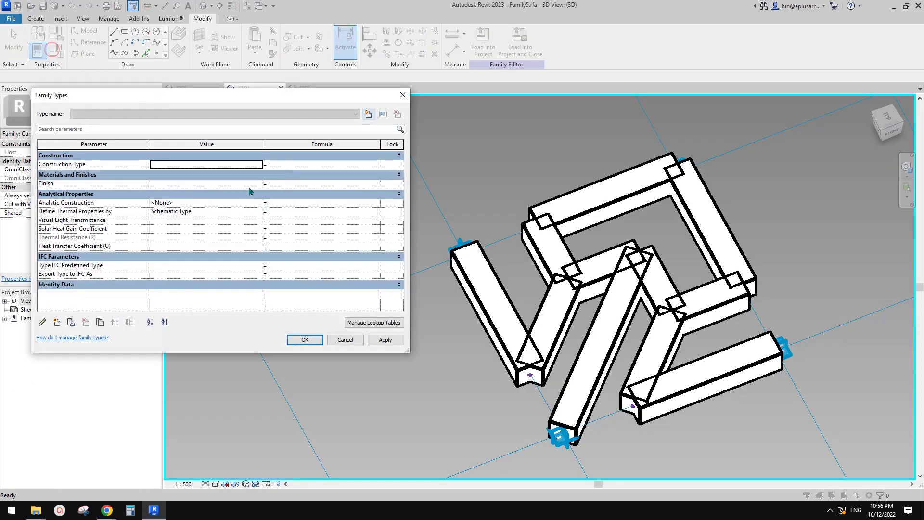
key("Escape")
Select all Family1 tube instances in the panel and review their type properties
left_click(602, 212)
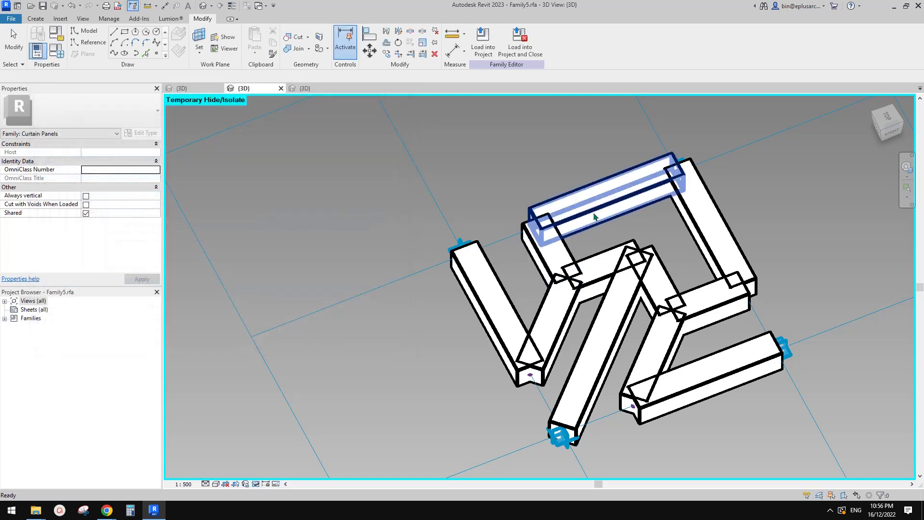
middle_click_drag(606, 230, 587, 221)
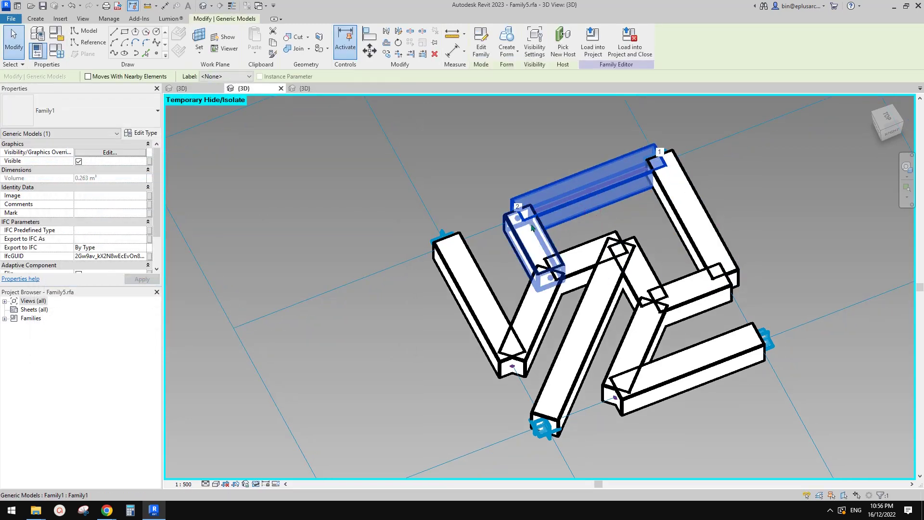
scroll(89, 212, "down", 2)
middle_click_drag(595, 231, 592, 231)
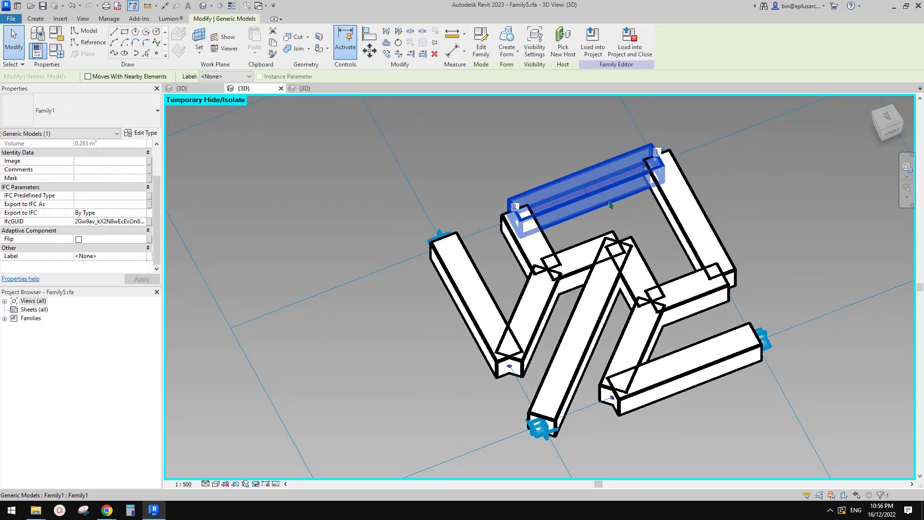
key("s")
key("a")
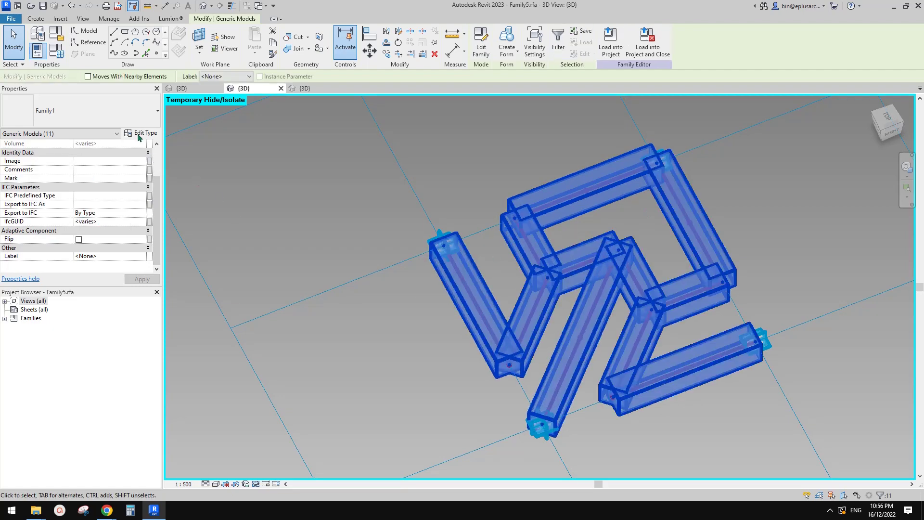
left_click(139, 134)
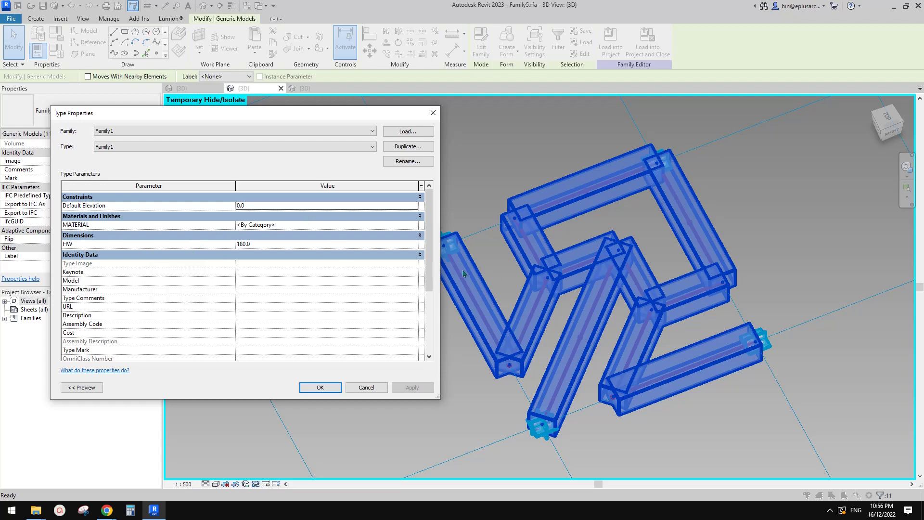
left_click(320, 387)
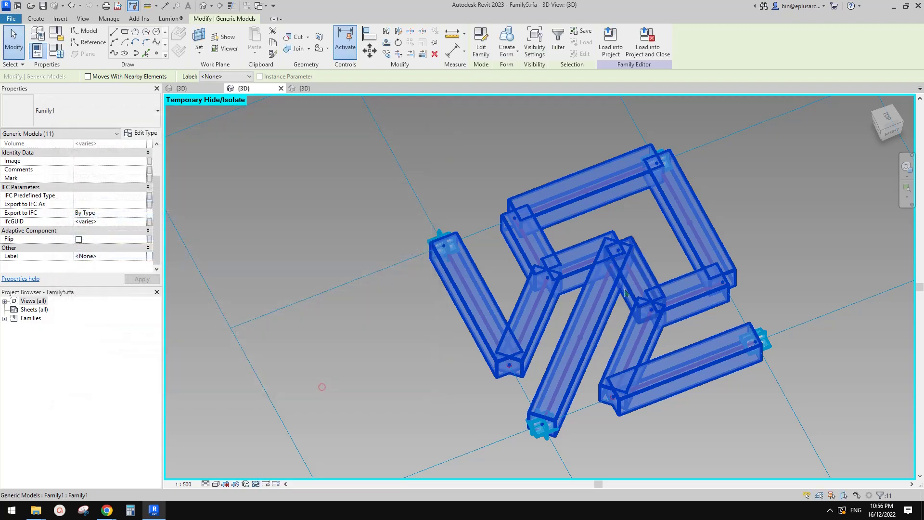
Clear the tube selection and check the Family5 panel's own type parameters again
middle_click_drag(610, 276, 619, 269)
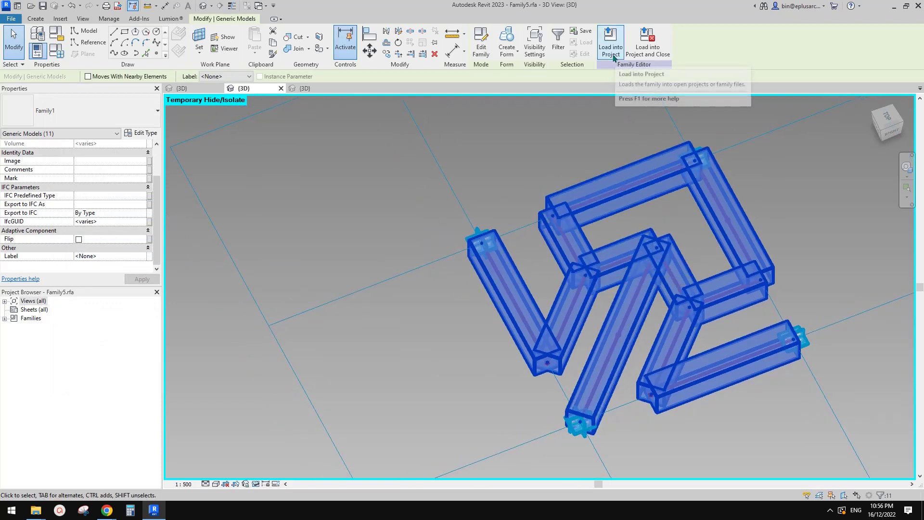
middle_click_drag(440, 155, 449, 156)
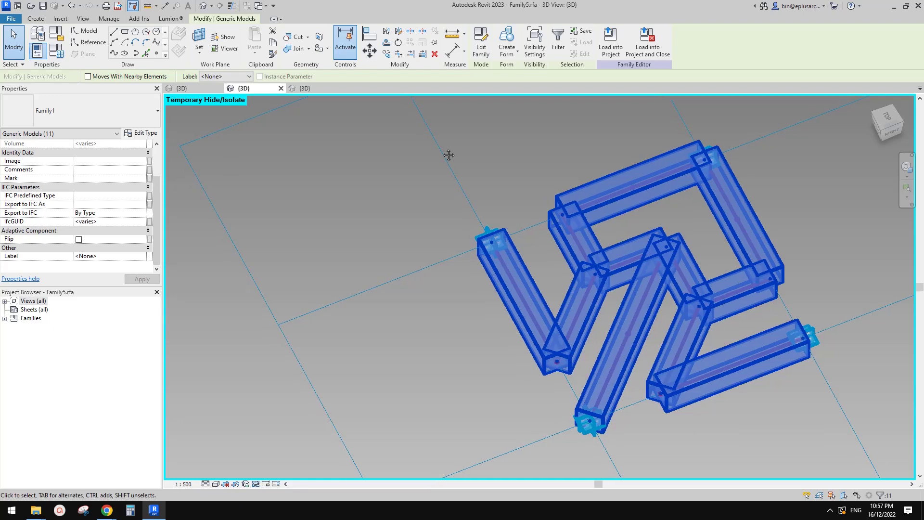
left_click(311, 158)
left_click(56, 51)
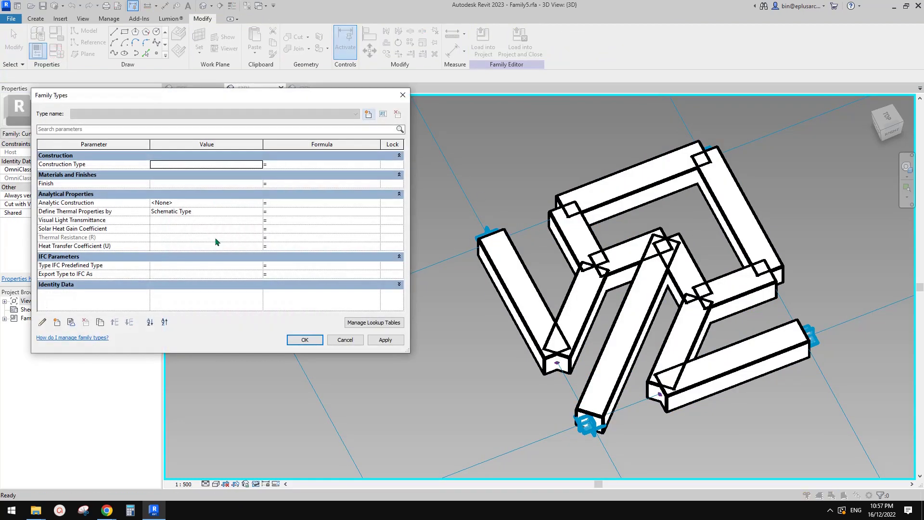
key("Escape")
Set the HW type parameter of the Family1 tubes to 50 and apply it
left_click(506, 272)
left_click(139, 135)
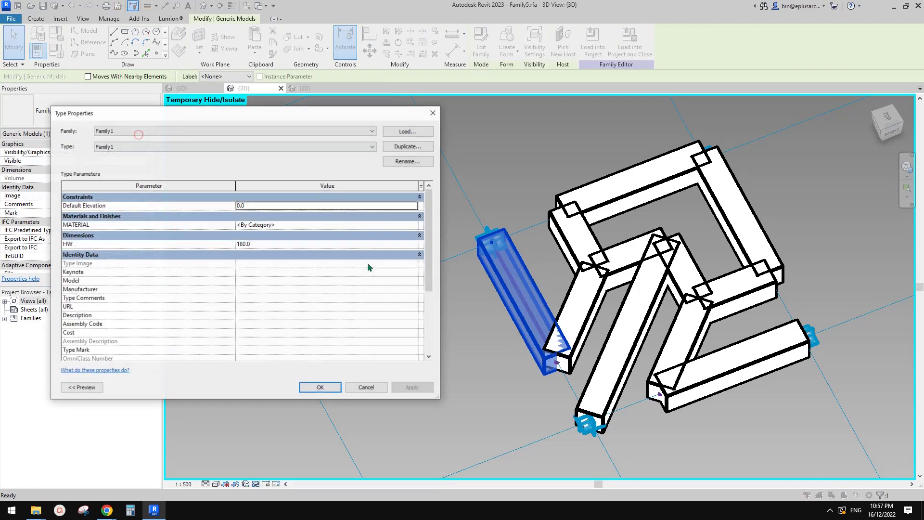
left_click_drag(305, 115, 271, 116)
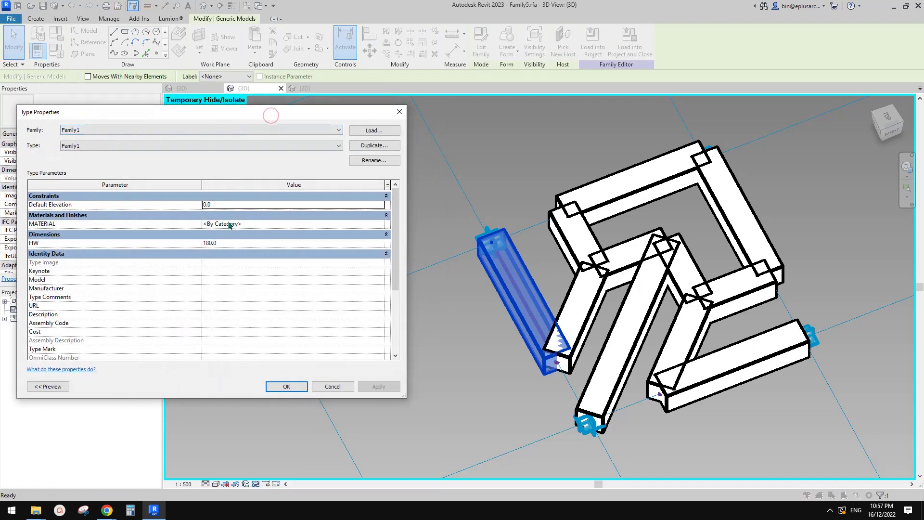
left_click(257, 244)
type("50")
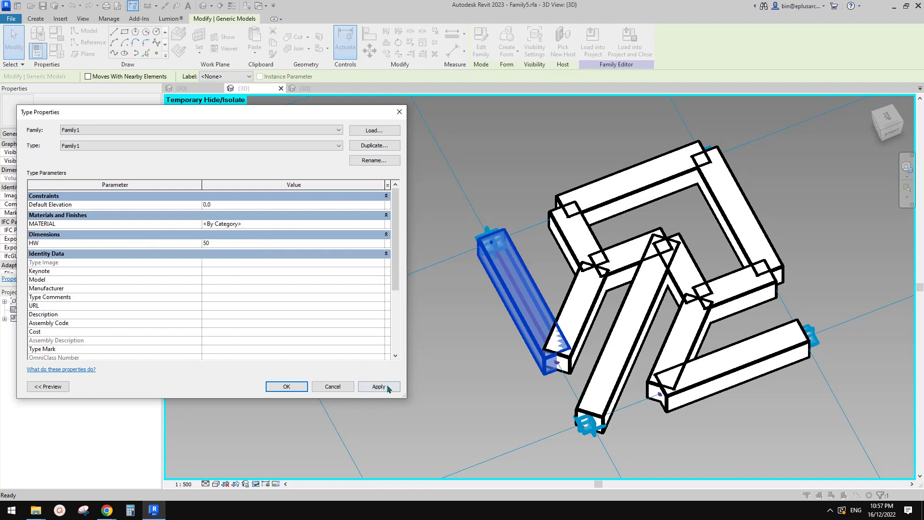
left_click(379, 386)
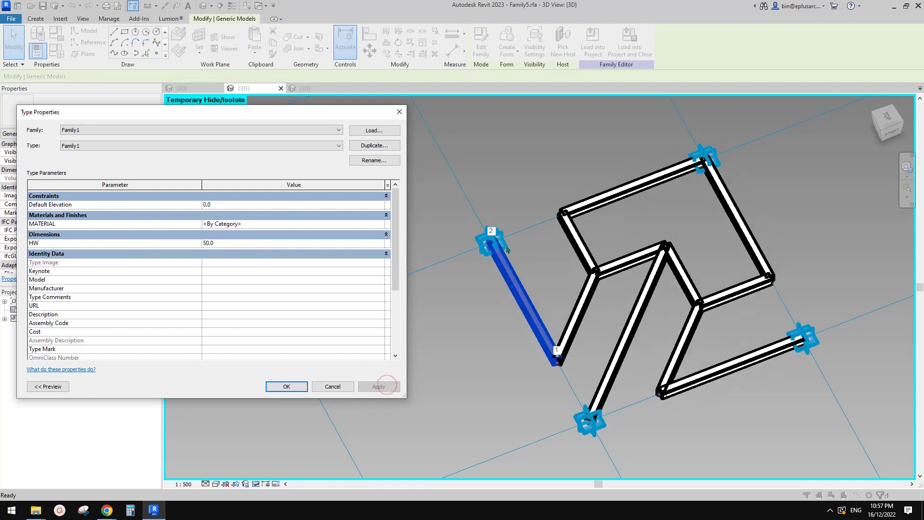
Create a new material for the MATERIAL type parameter of the Family1 tubes
scroll(256, 269, "down", 1)
left_click(262, 204)
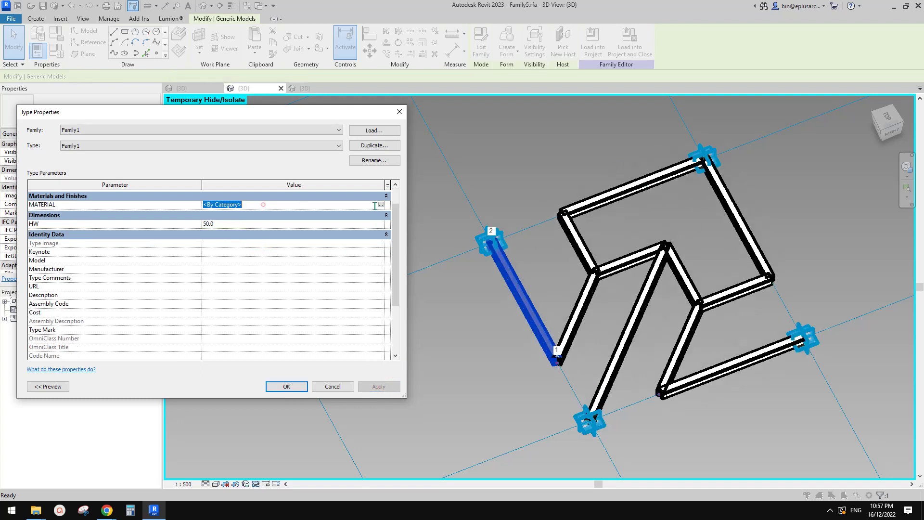
left_click(380, 205)
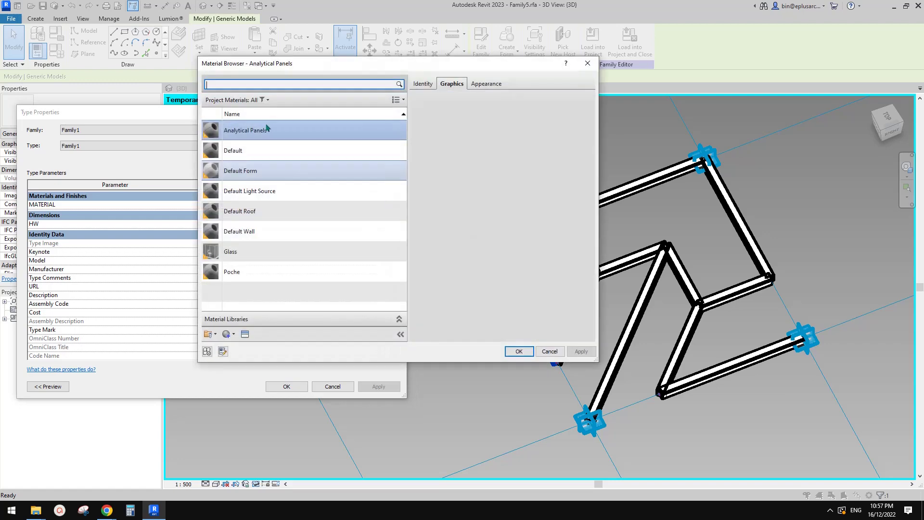
left_click(227, 334)
left_click(237, 344)
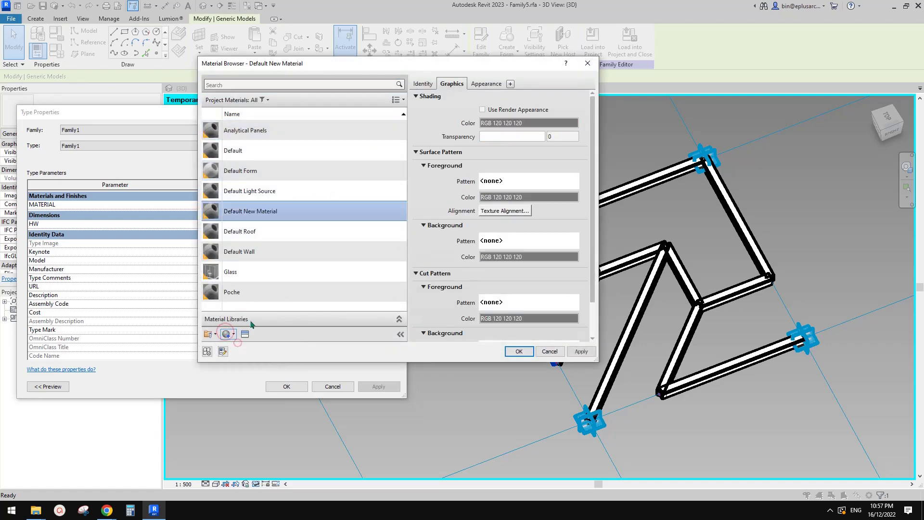
Set the appearance color of Default New Material to red
left_click(488, 85)
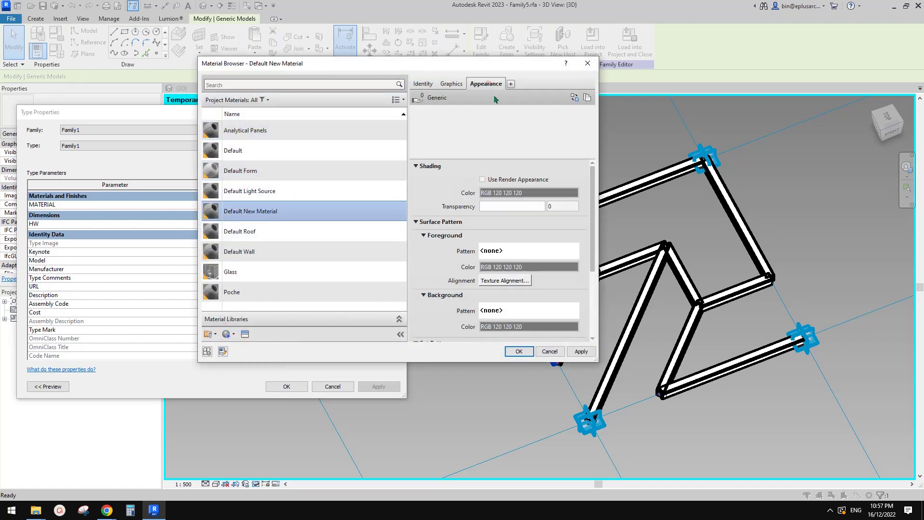
left_click(521, 193)
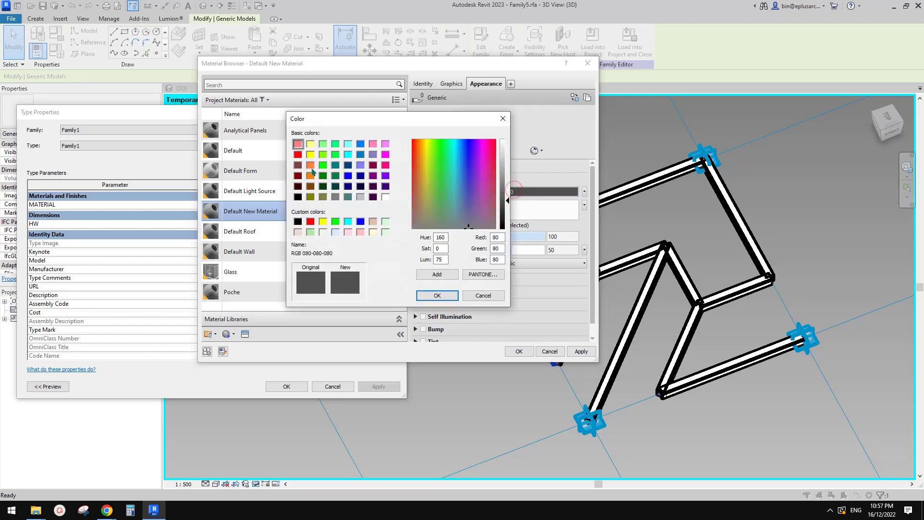
left_click(298, 154)
left_click(437, 295)
Check the material's shading graphics, assign Default New Material to the Family1 tubes and clear the selection
left_click(452, 83)
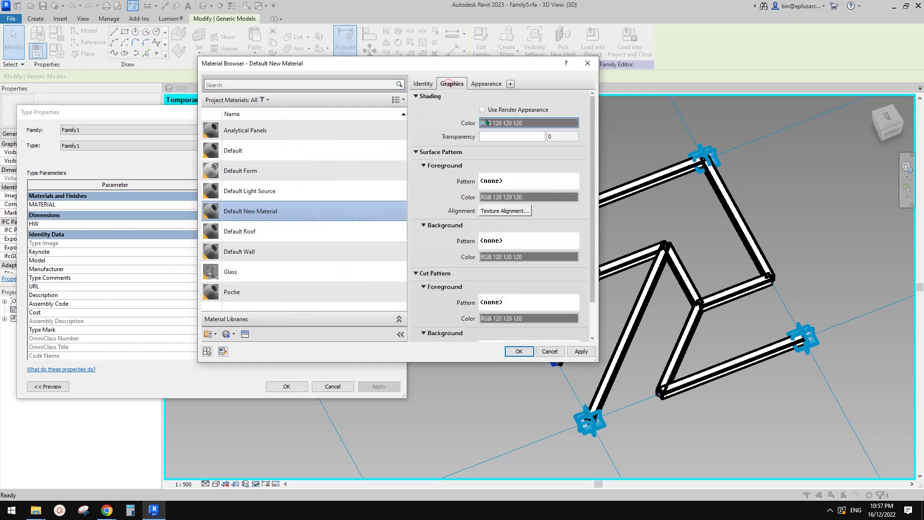
left_click(519, 351)
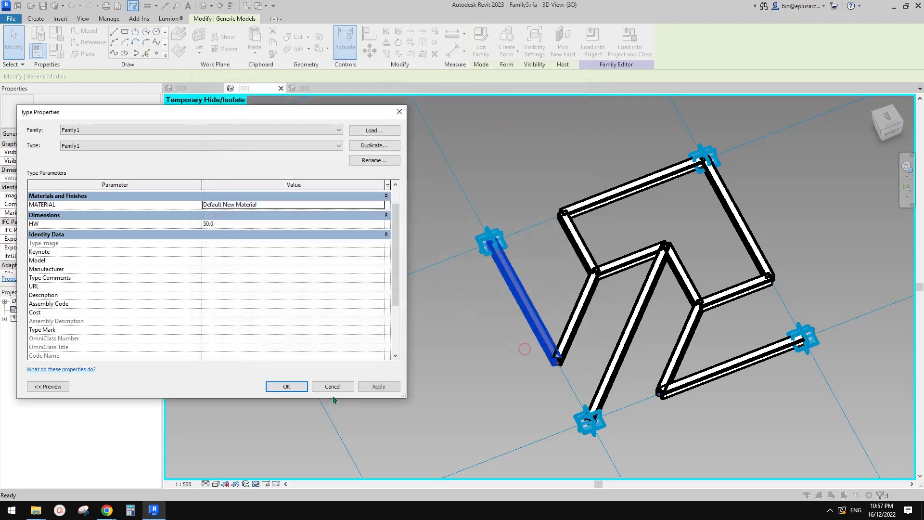
left_click(287, 386)
left_click(435, 345)
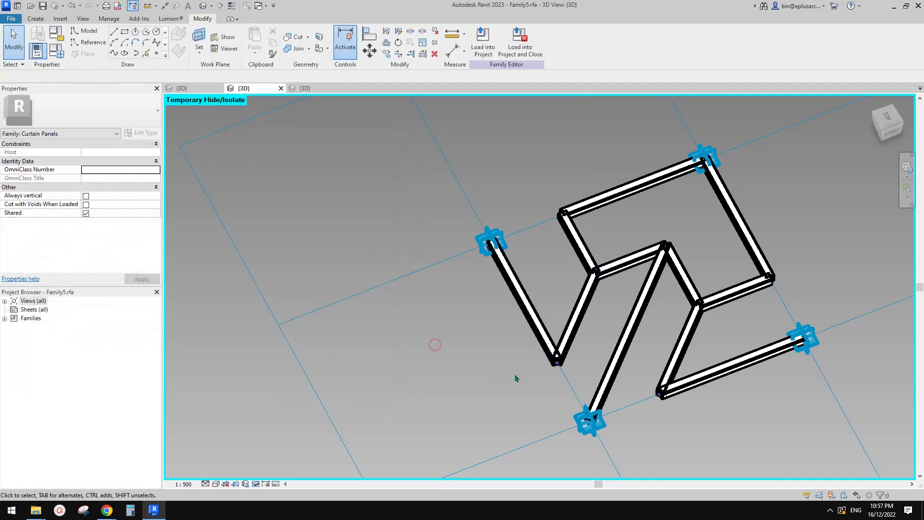
Switch the Family5 3D view to the Shaded visual style and look over the tubes
key("s")
key("d")
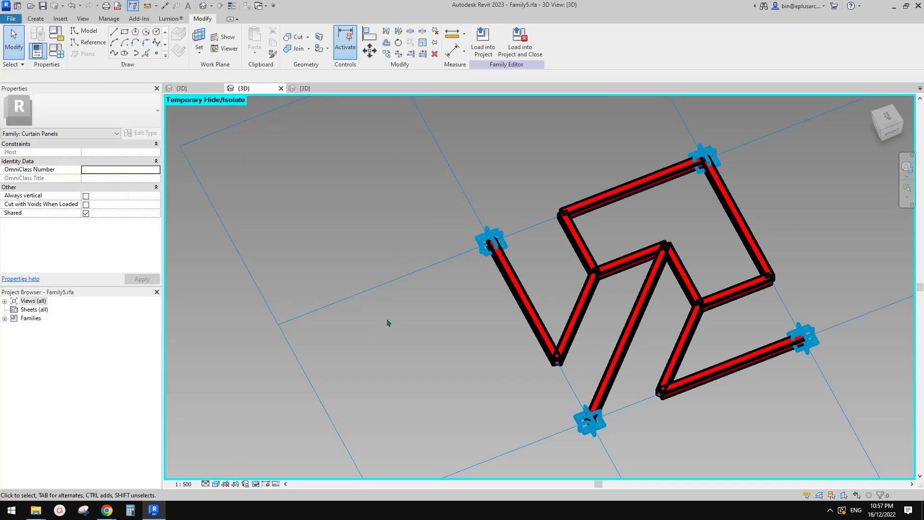
mouse_move(470, 363)
middle_mouse_down()
mouse_move(409, 351)
mouse_move(468, 359)
middle_mouse_up()
scroll(409, 351, "up", 3)
left_click(216, 484)
left_click(330, 260)
scroll(468, 359, "down", 1)
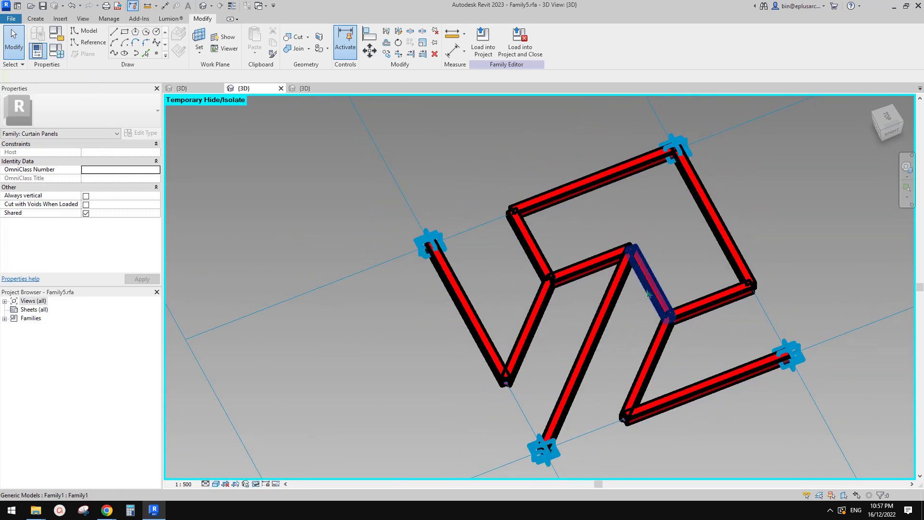
Load the updated Family5 curtain panel into 20221213.rfa, replacing the version already used there
left_click(483, 41)
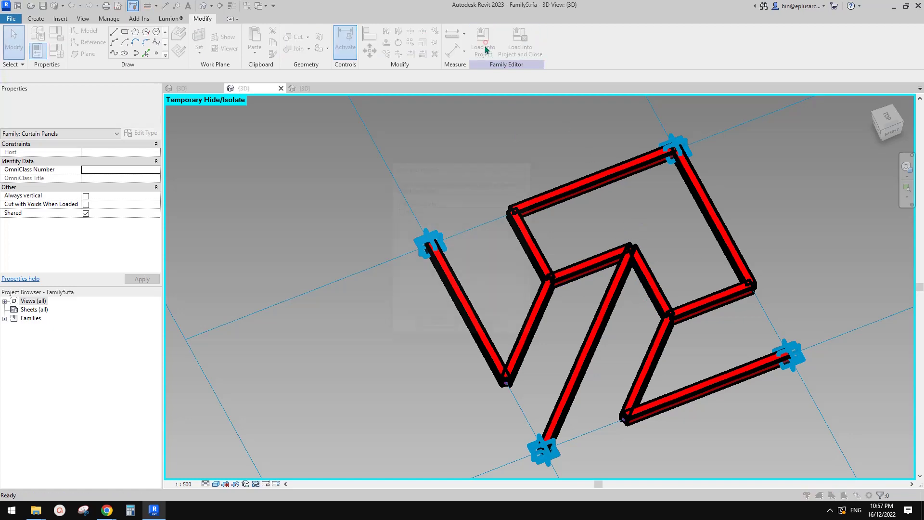
left_click(400, 203)
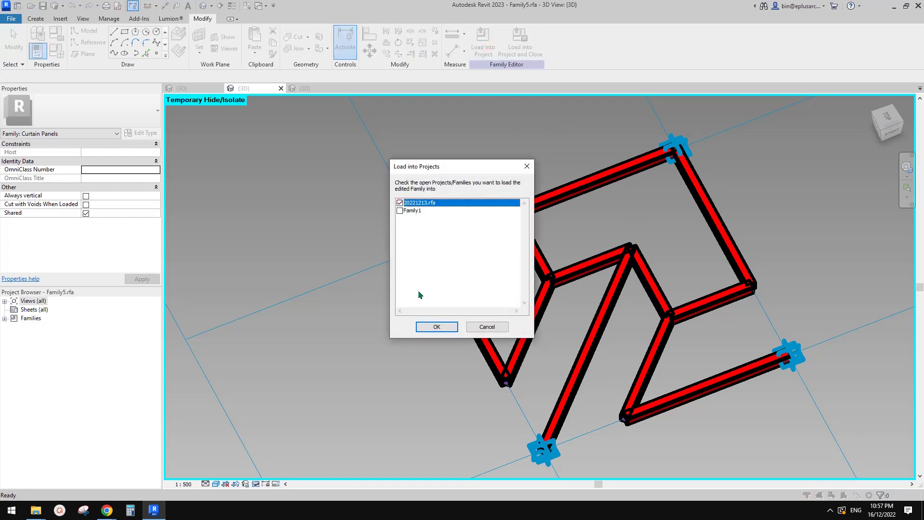
left_click(436, 327)
left_click(427, 226)
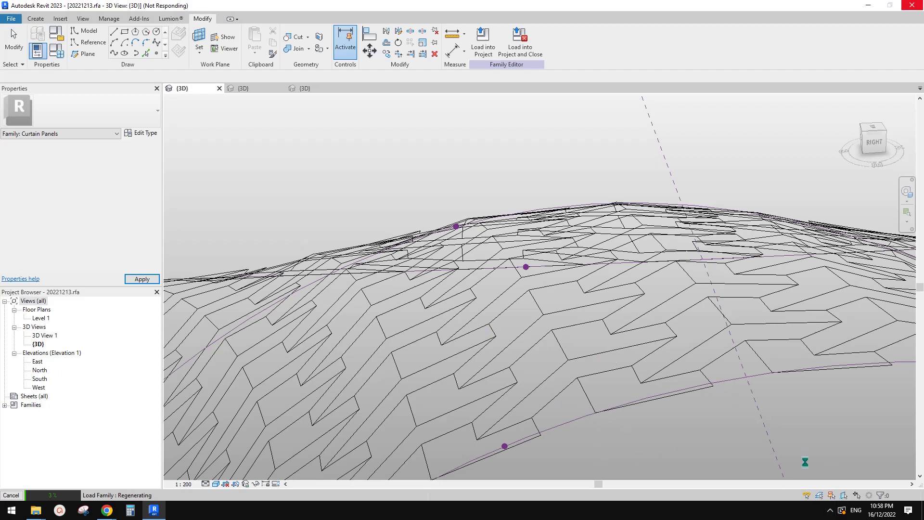
left_click(830, 510)
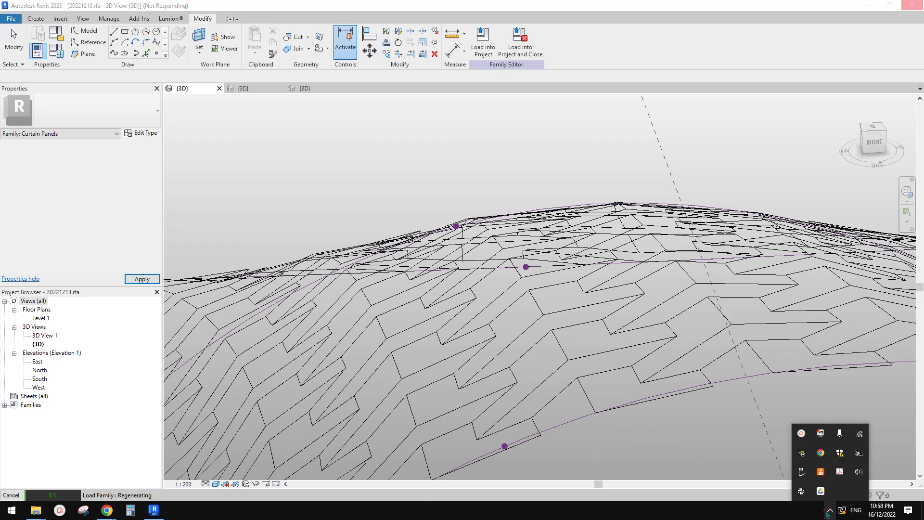
left_click(802, 433)
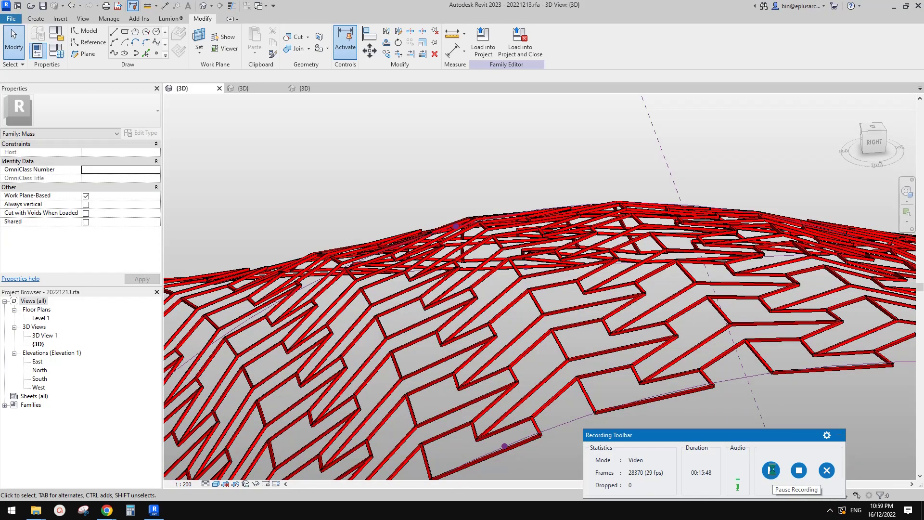
left_click(738, 404)
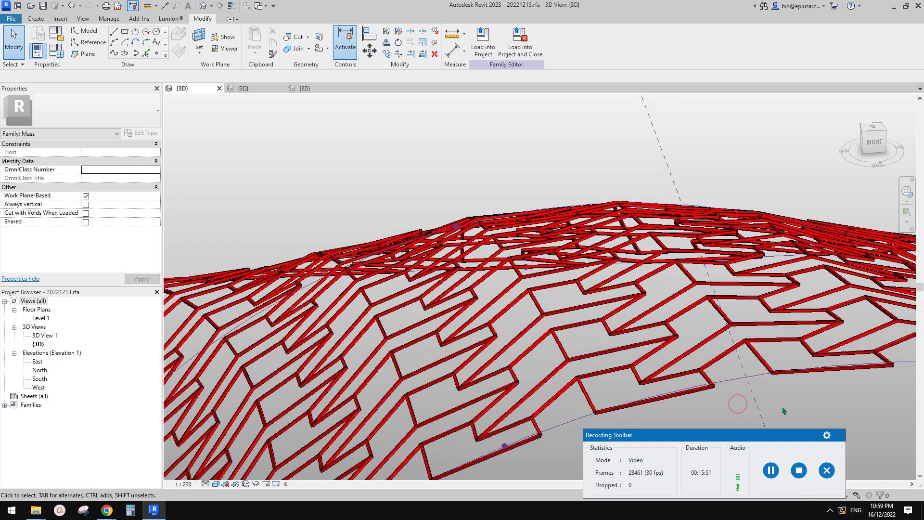
left_click(839, 437)
left_click(803, 436)
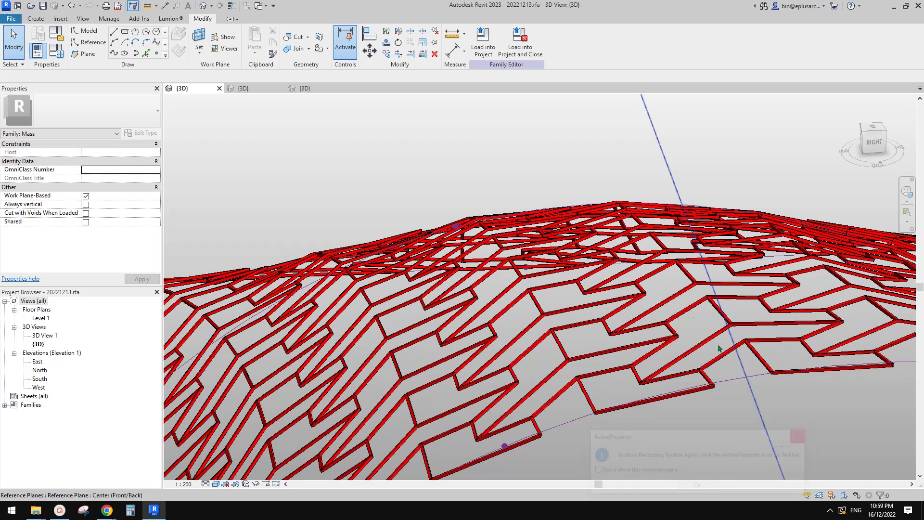
Examine the red tube pattern across the panelled mass from several angles, close up and from farther away
middle_click_drag(582, 262, 615, 325, "shift")
scroll(554, 305, "up", 3)
scroll(554, 304, "up", 5)
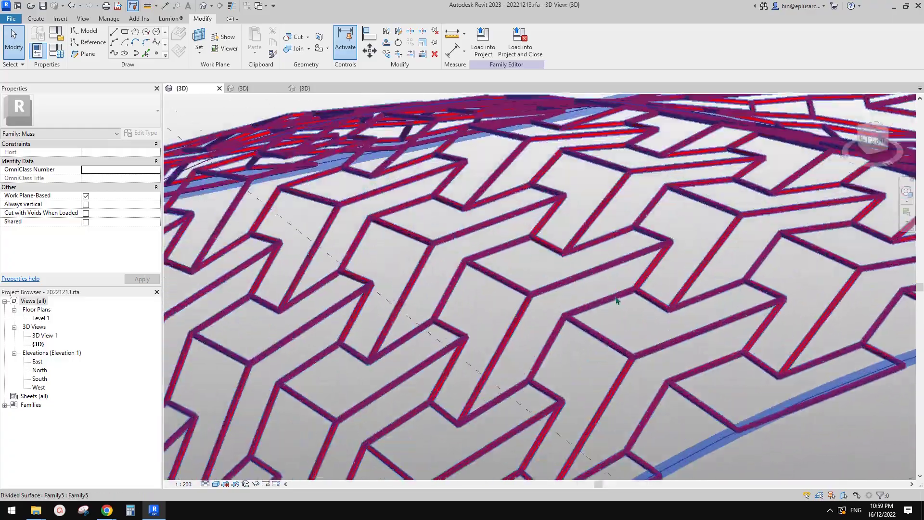
scroll(722, 210, "down", 6)
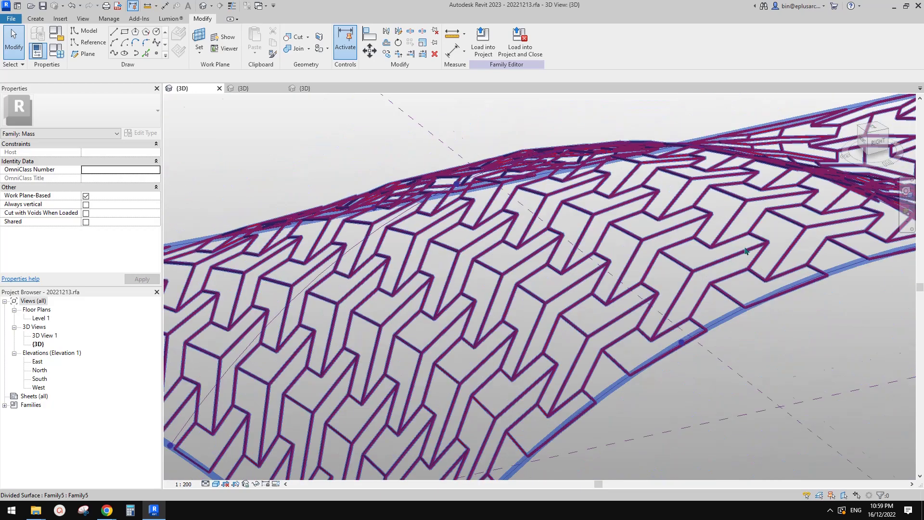
middle_click_drag(759, 255, 656, 325, "shift")
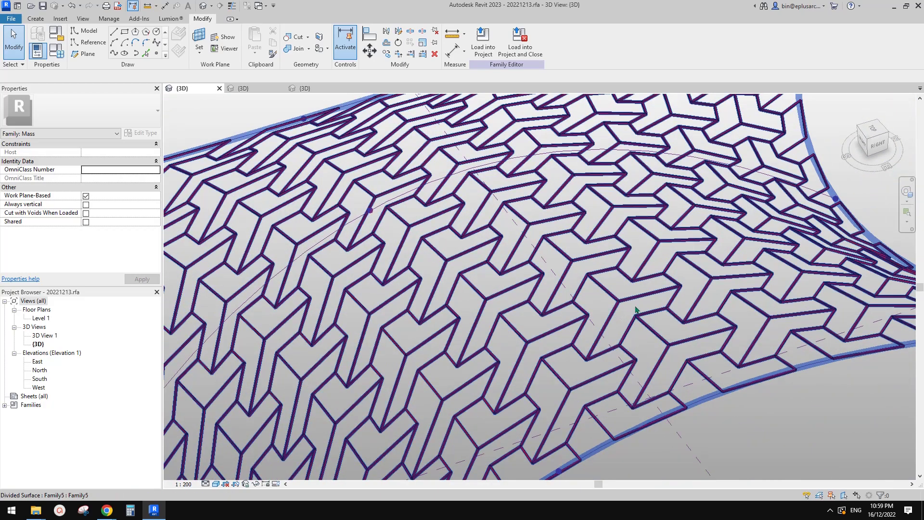
middle_click_drag(649, 316, 634, 272, "shift")
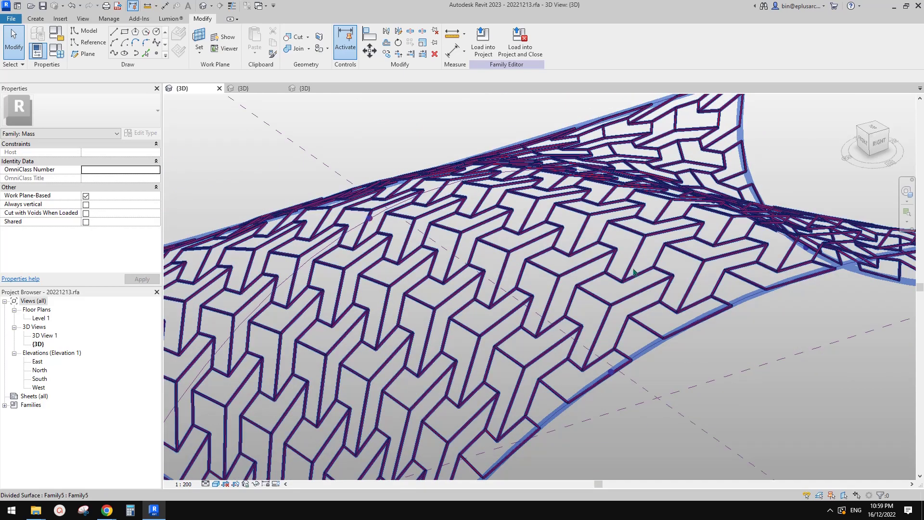
Select a single Family5 panel on the mass and one Family1 tube nested in it, and clear the selection
key("Tab")
key("Tab")
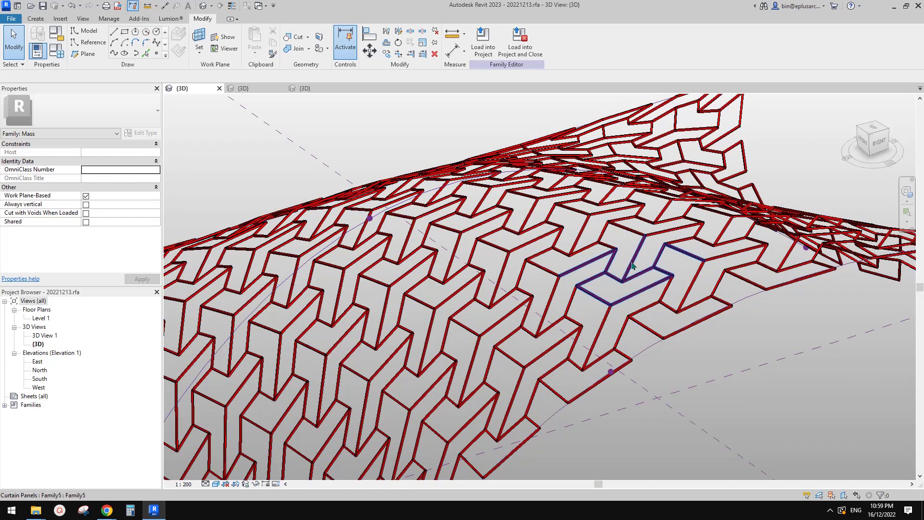
left_click(632, 266)
scroll(626, 264, "up", 3)
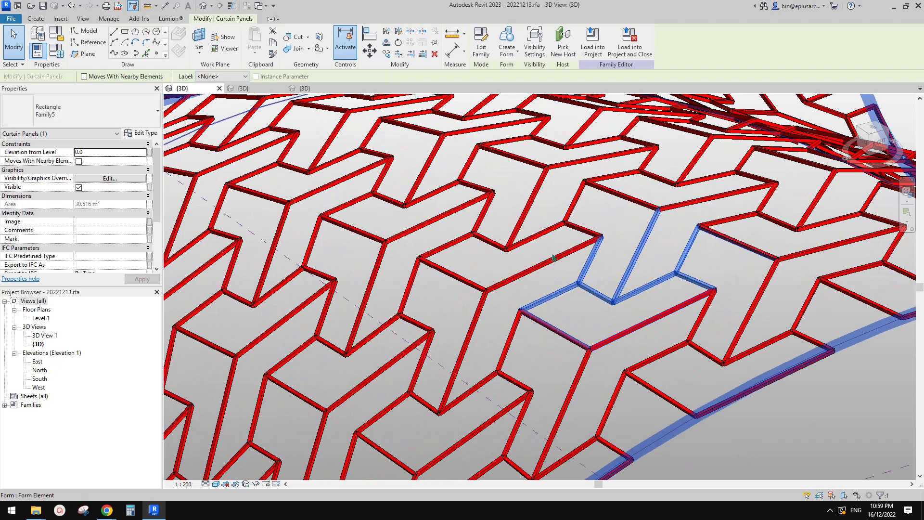
left_click(643, 243)
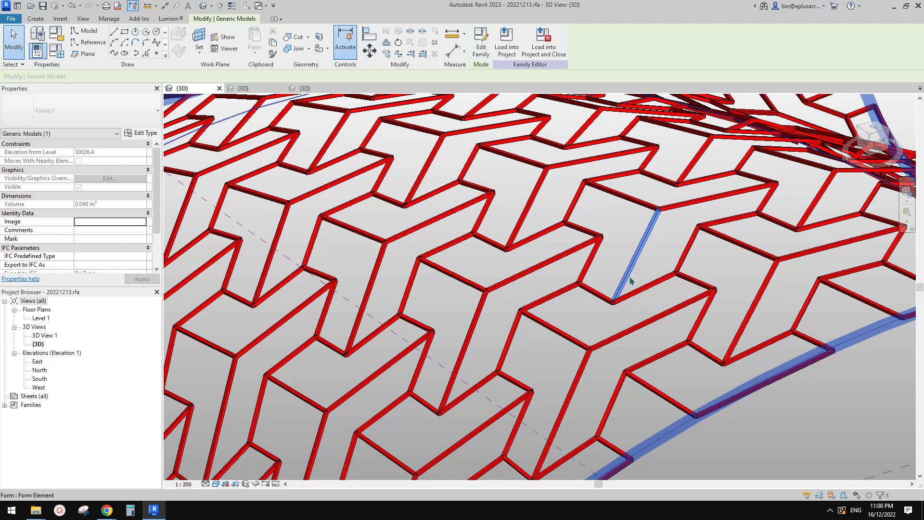
left_click(658, 260)
left_click(831, 444)
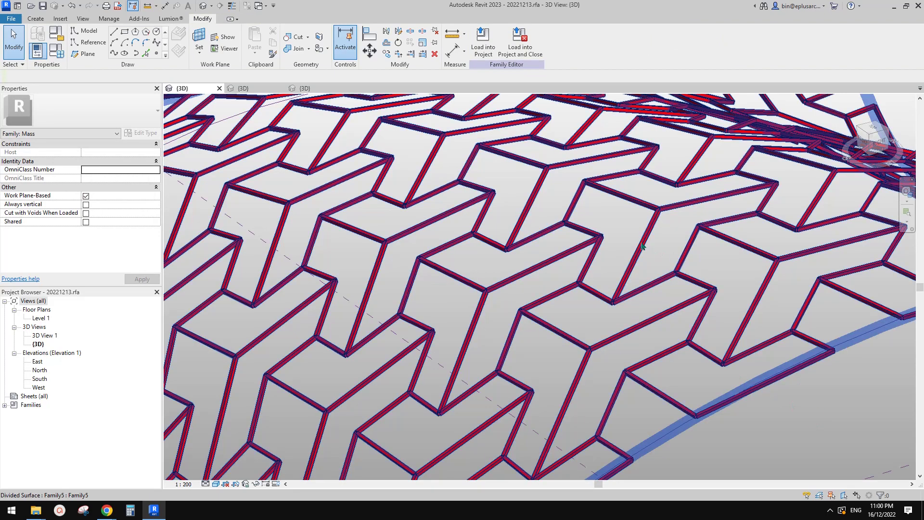
Cycle the selection at one tube through the divided surface, the form and the nested Family1 tube, and clear it
scroll(662, 191, "down", 3)
scroll(613, 213, "up", 2)
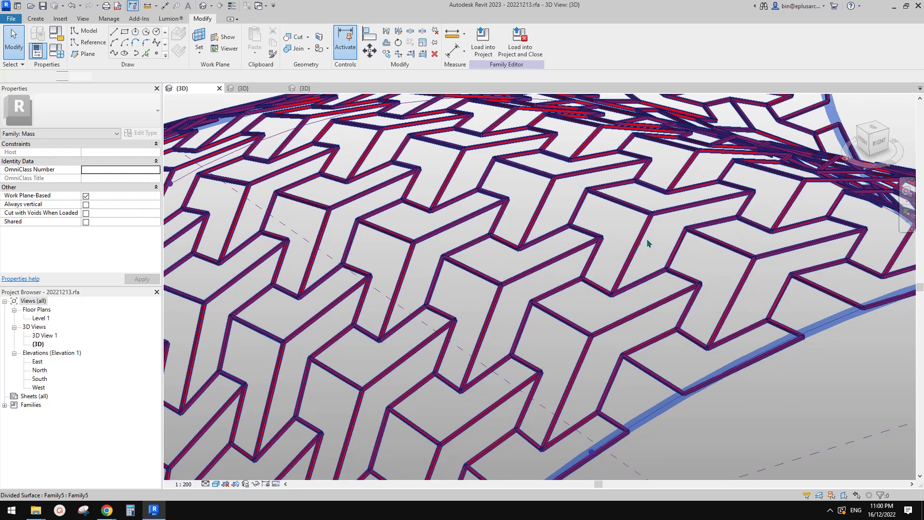
left_click(648, 244)
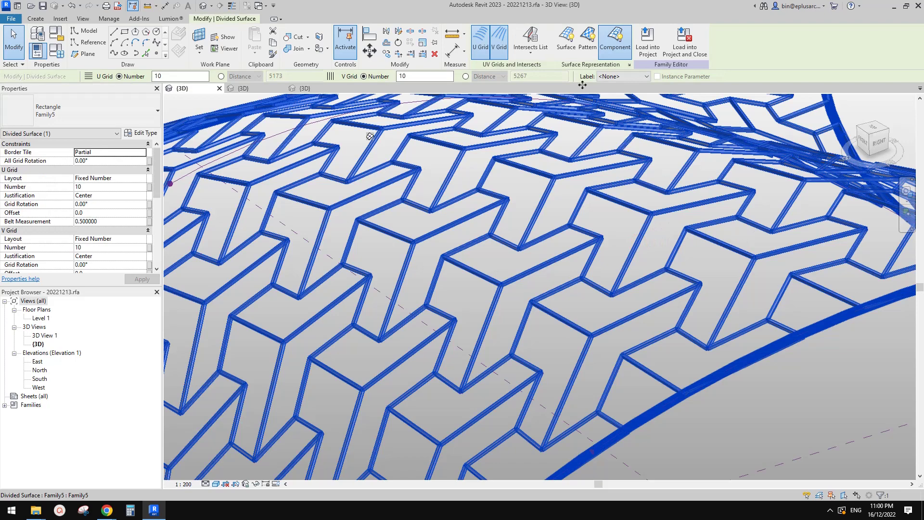
key("Escape")
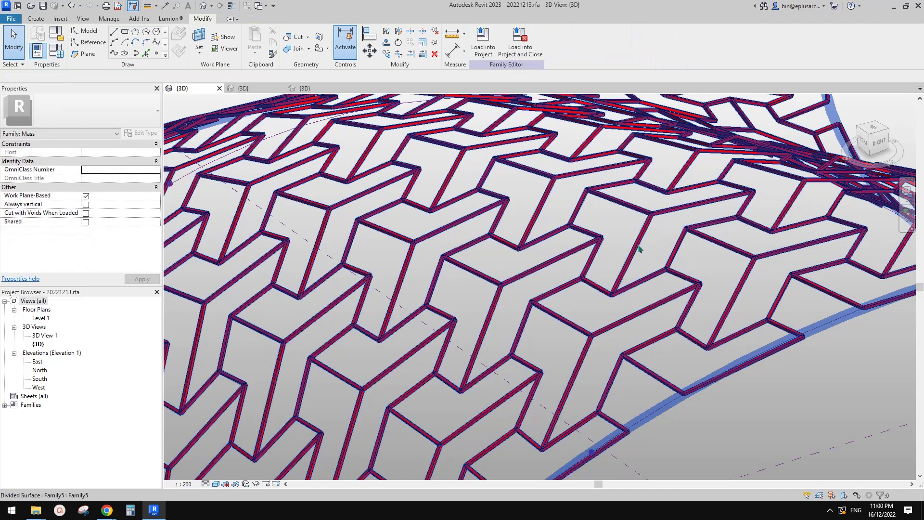
key("Tab")
left_click(639, 248)
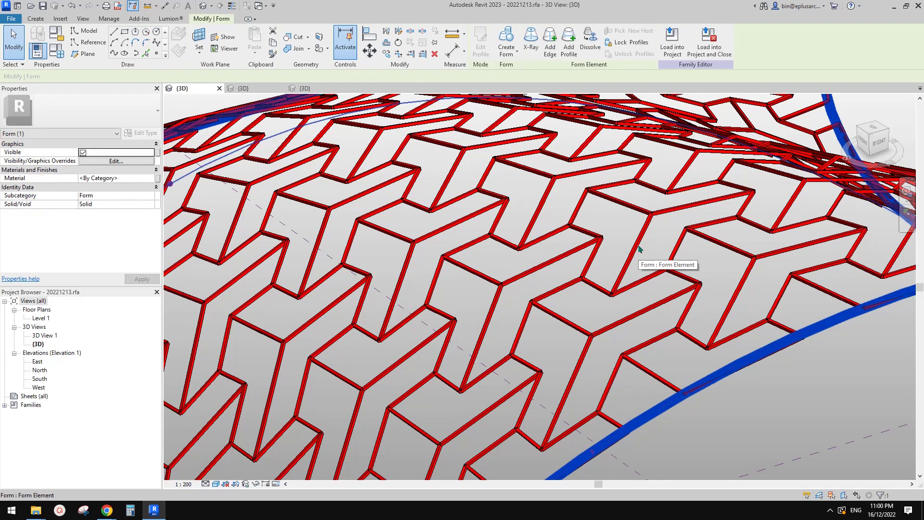
key("Tab")
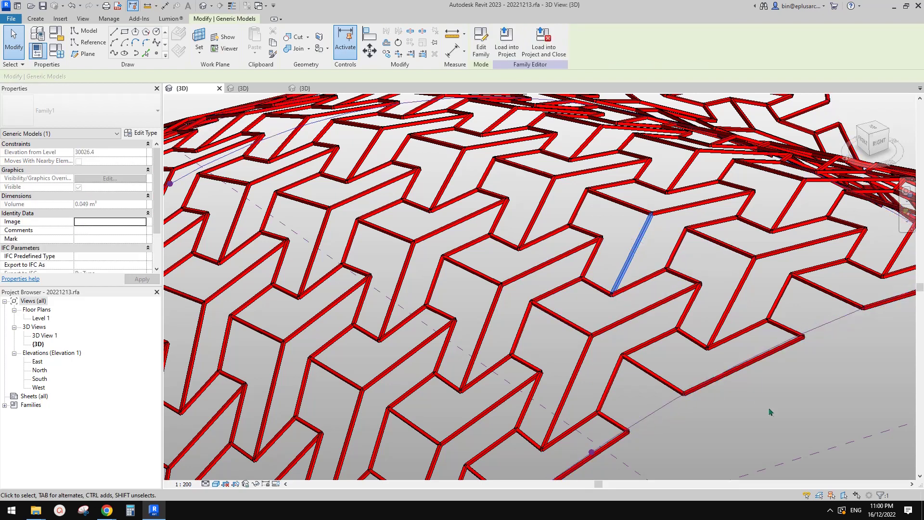
key("Escape")
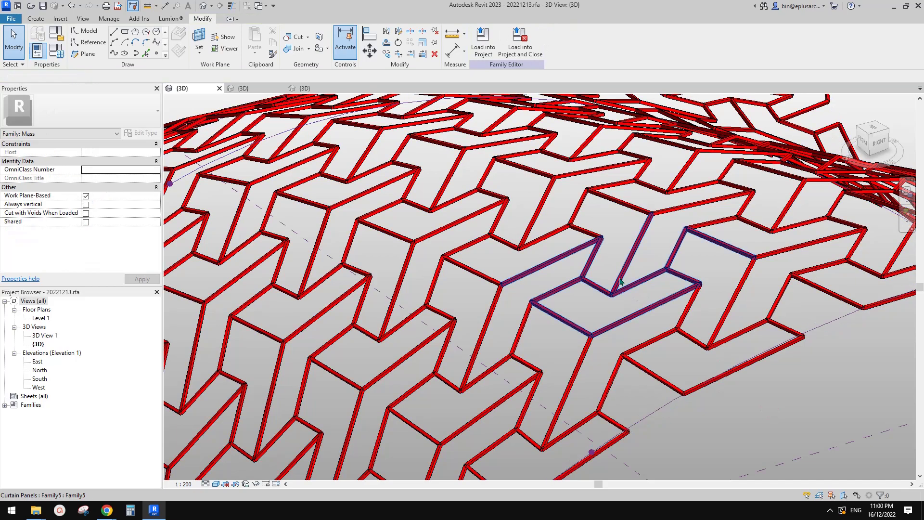
Select a single Family5 panel and one Family1 tube nested in it, and review the tube's type parameters without changing them
left_click(639, 296)
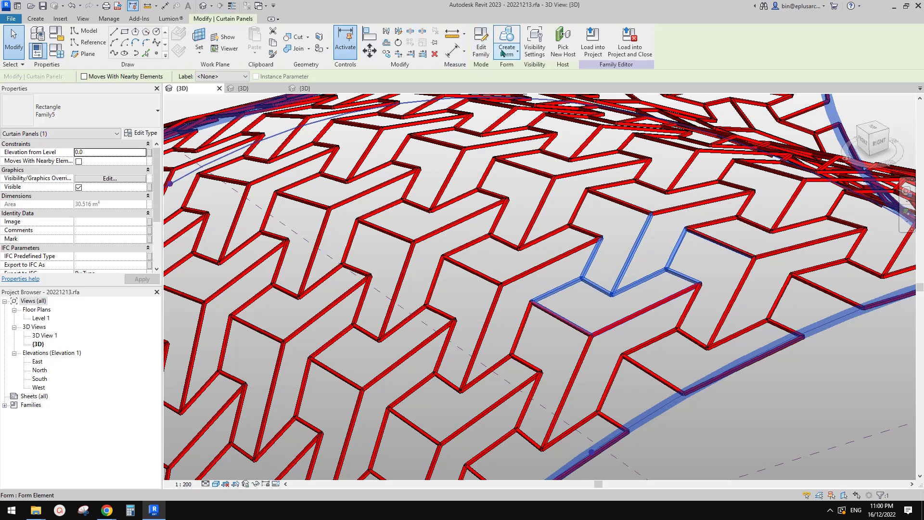
left_click(760, 418)
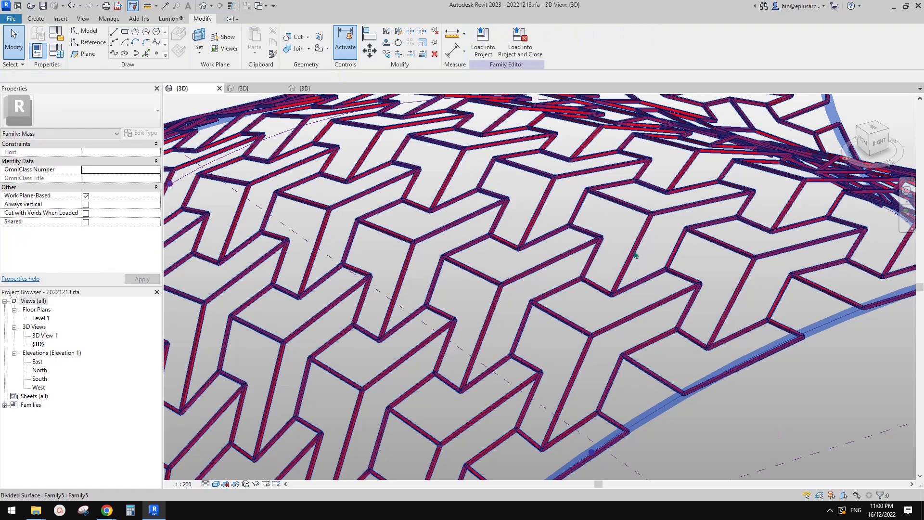
left_click(644, 224)
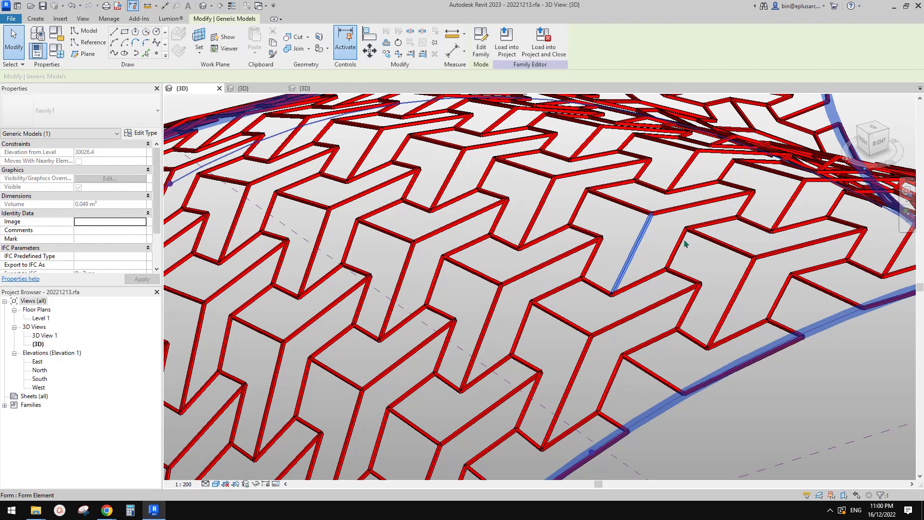
left_click(145, 133)
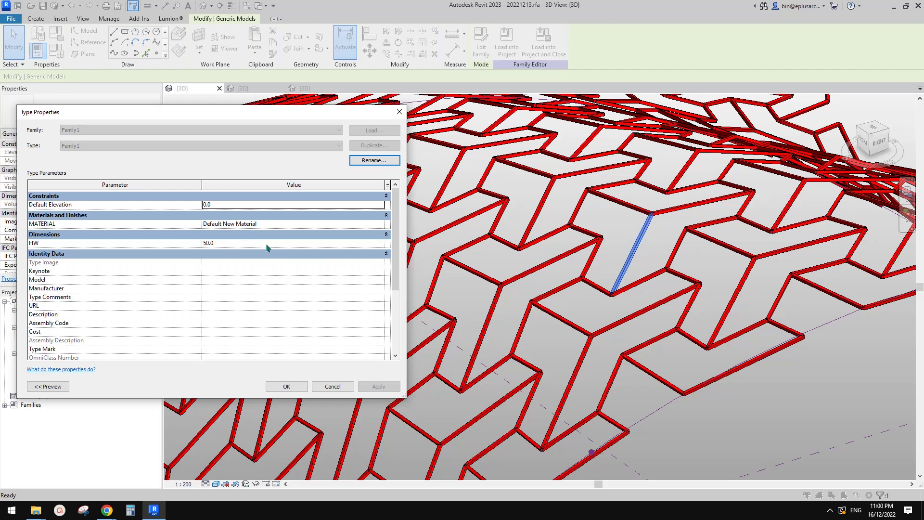
left_click(289, 386)
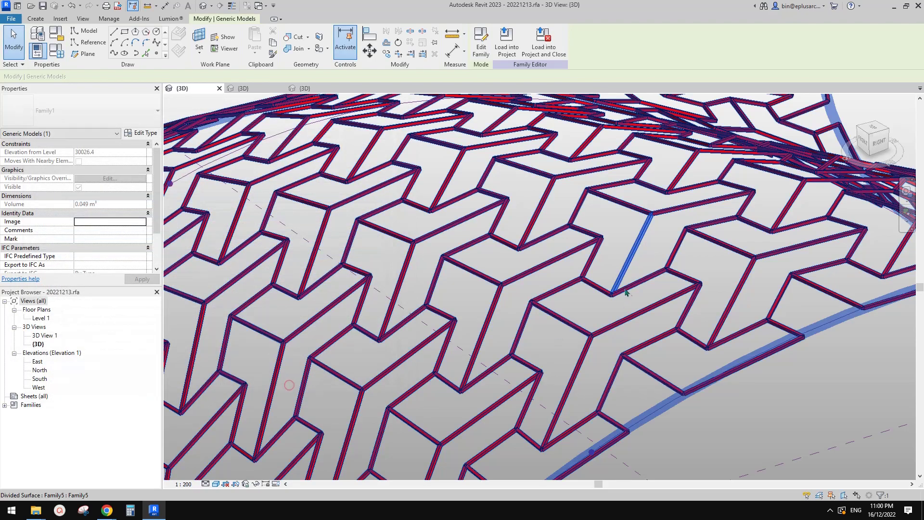
Select the mass form, cycle to a single Family5 panel on its surface, and clear the selection
mouse_move(785, 414)
middle_mouse_down("shift")
mouse_move(751, 393)
mouse_move(625, 364)
mouse_move(541, 359)
mouse_move(787, 368)
mouse_move(720, 383)
mouse_move(706, 357)
mouse_move(574, 327)
middle_mouse_up("shift")
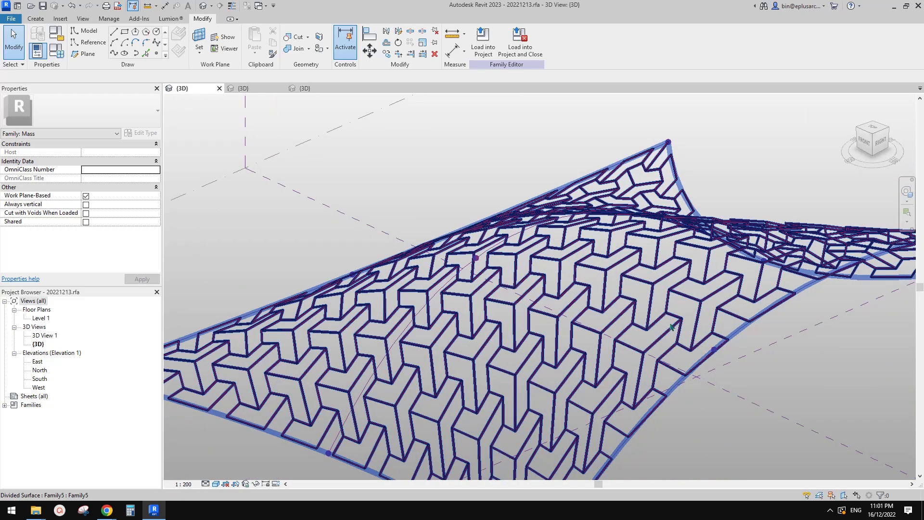
middle_click_drag(672, 327, 662, 292, "shift")
left_click(644, 282)
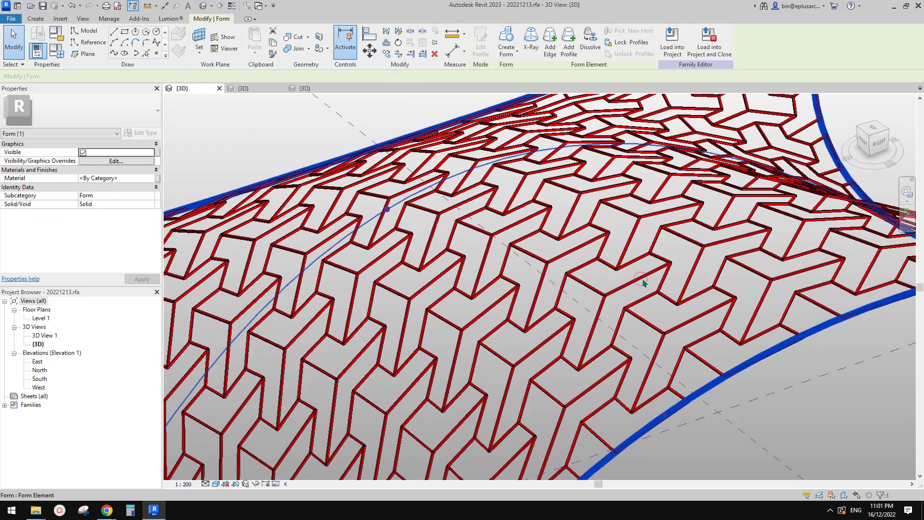
key("Tab")
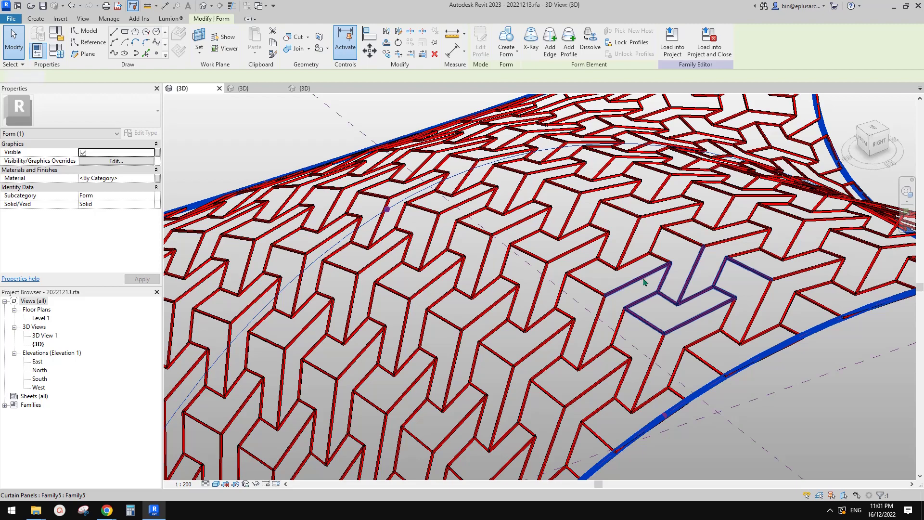
left_click(644, 280)
key("Escape")
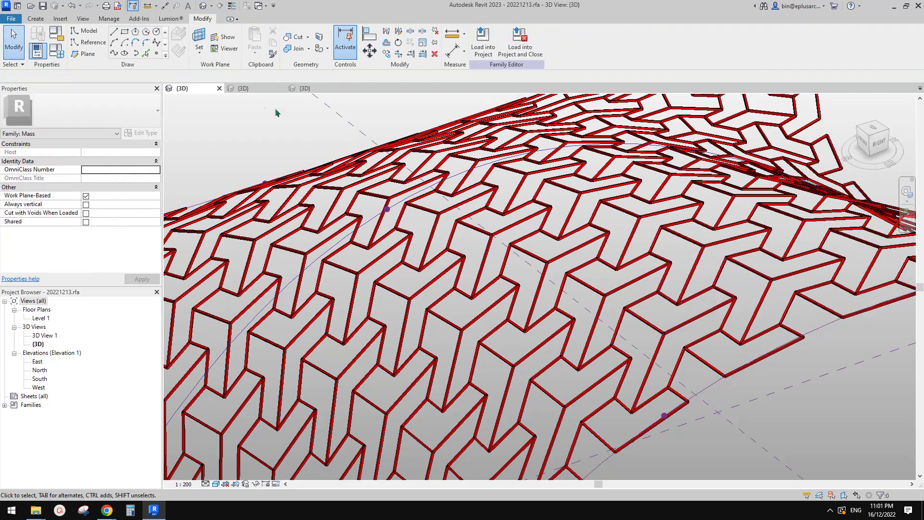
Compare the tube layout in the Family5.rfa panel with the repeated pattern on the mass in 20221213.rfa
left_click(249, 88)
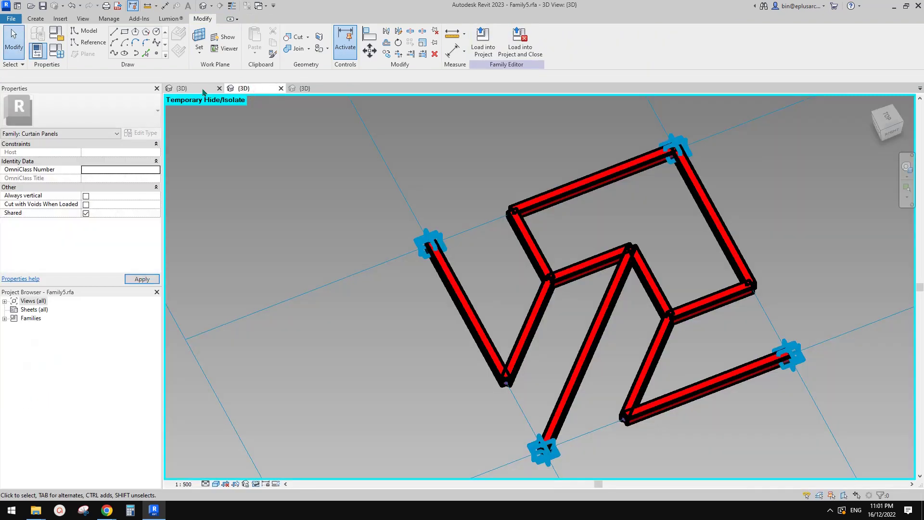
left_click(181, 88)
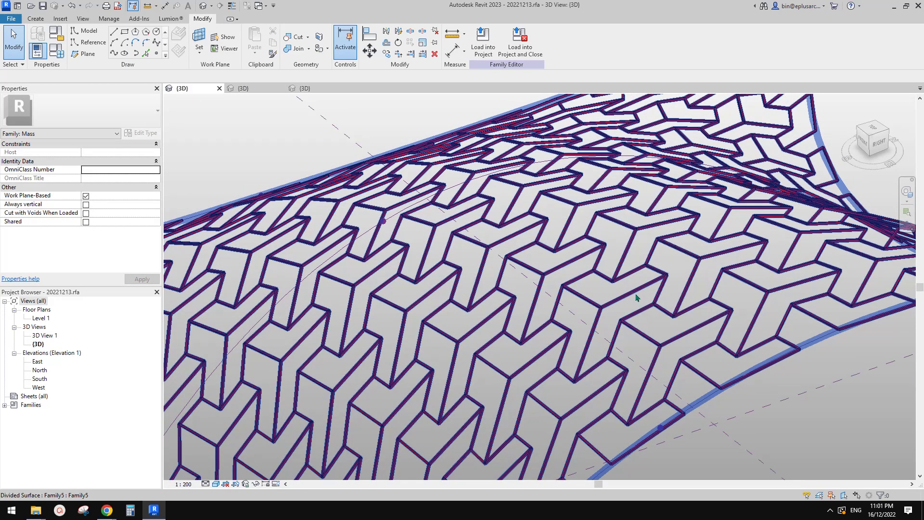
left_click(244, 88)
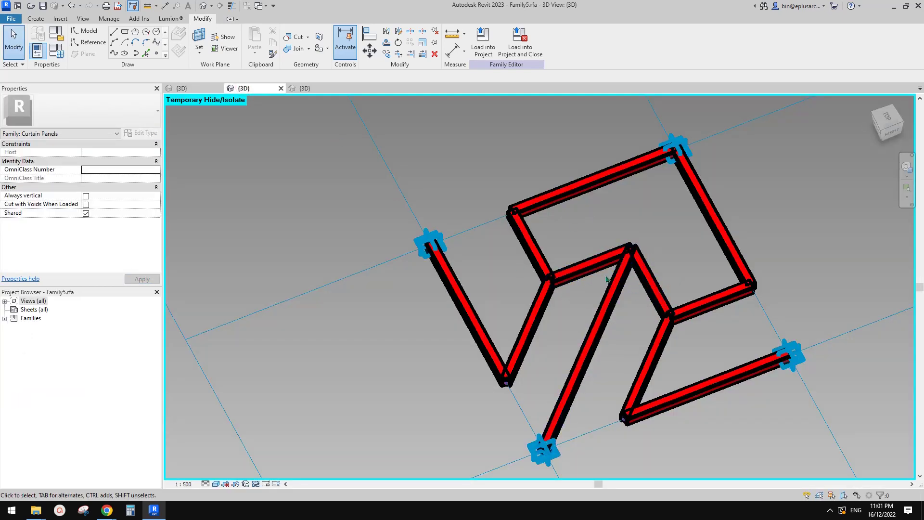
left_click(606, 326)
left_click(195, 89)
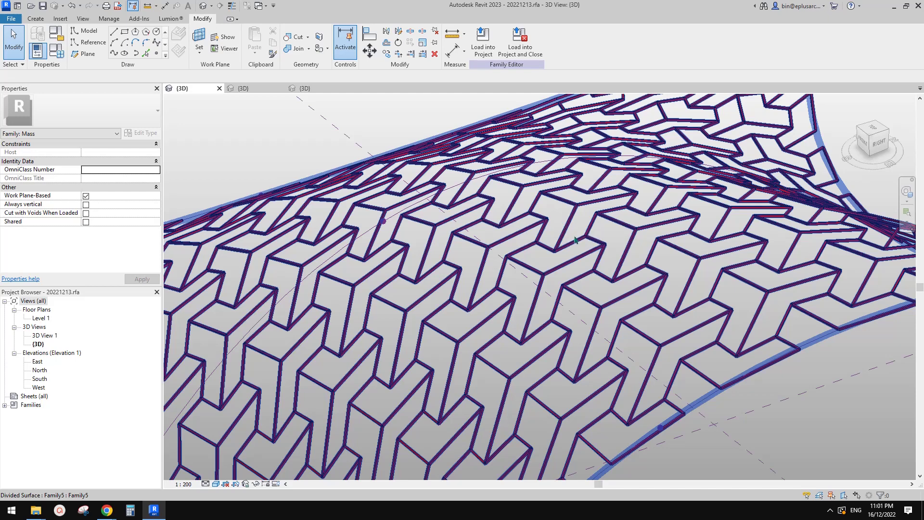
scroll(593, 255, "down", 1)
middle_click_drag(614, 266, 602, 281, "shift")
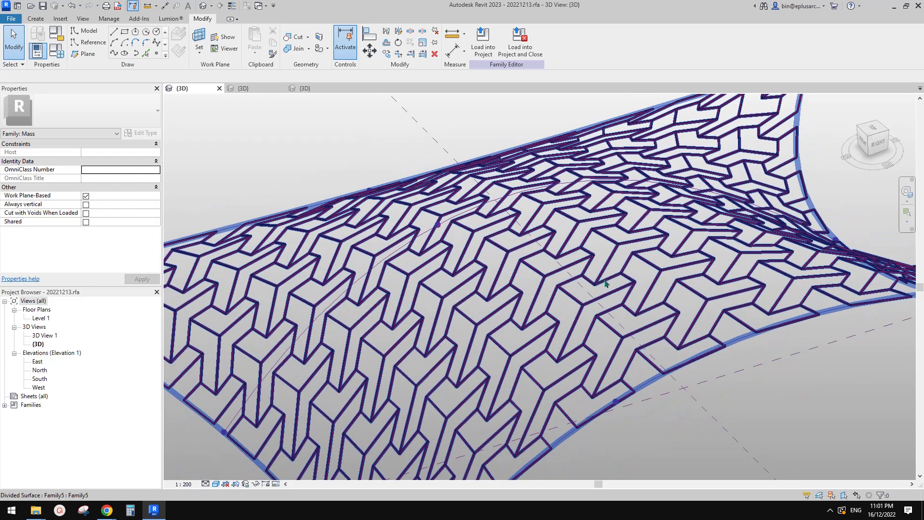